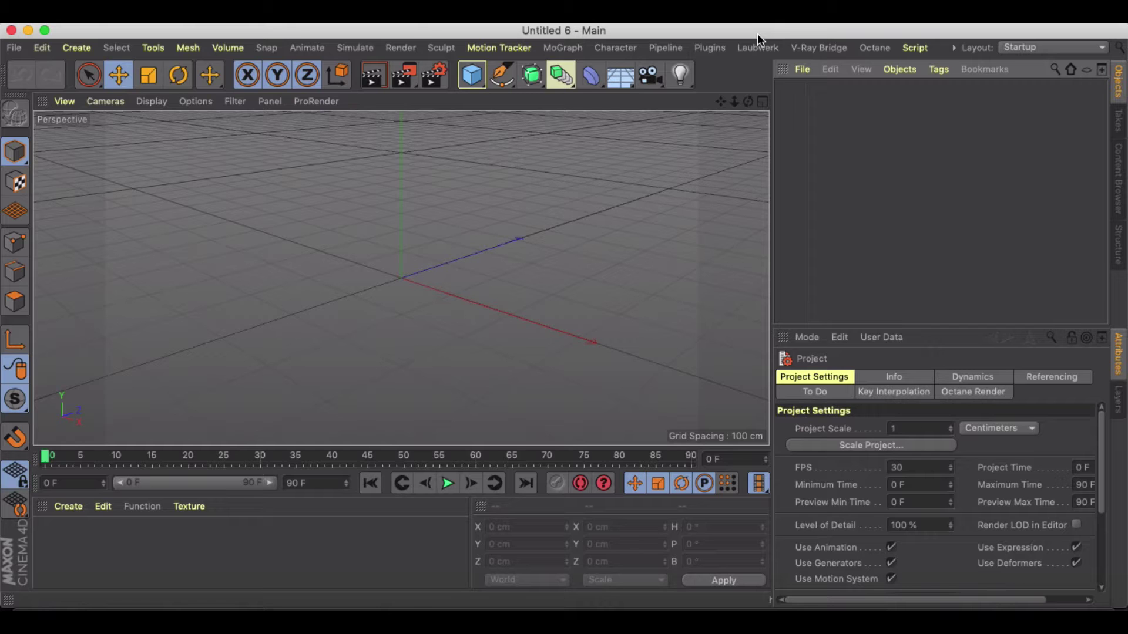
Add a sphere and raise it straight up above the world origin as the character's head.
alt+drag(536, 182, 517, 151)
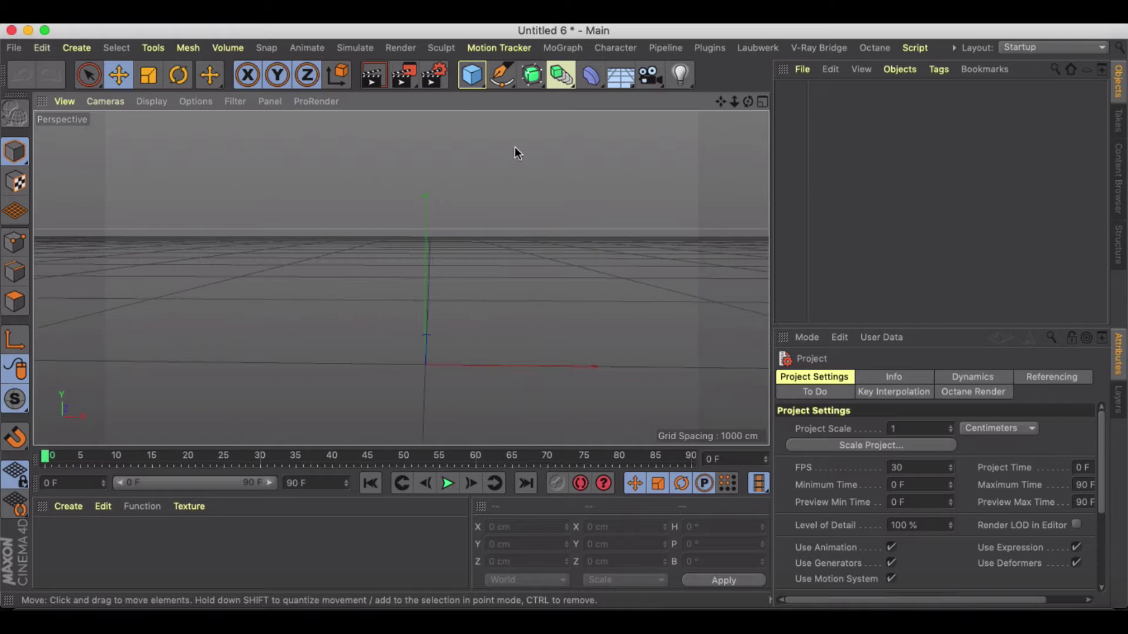
click(476, 84)
key(Delete)
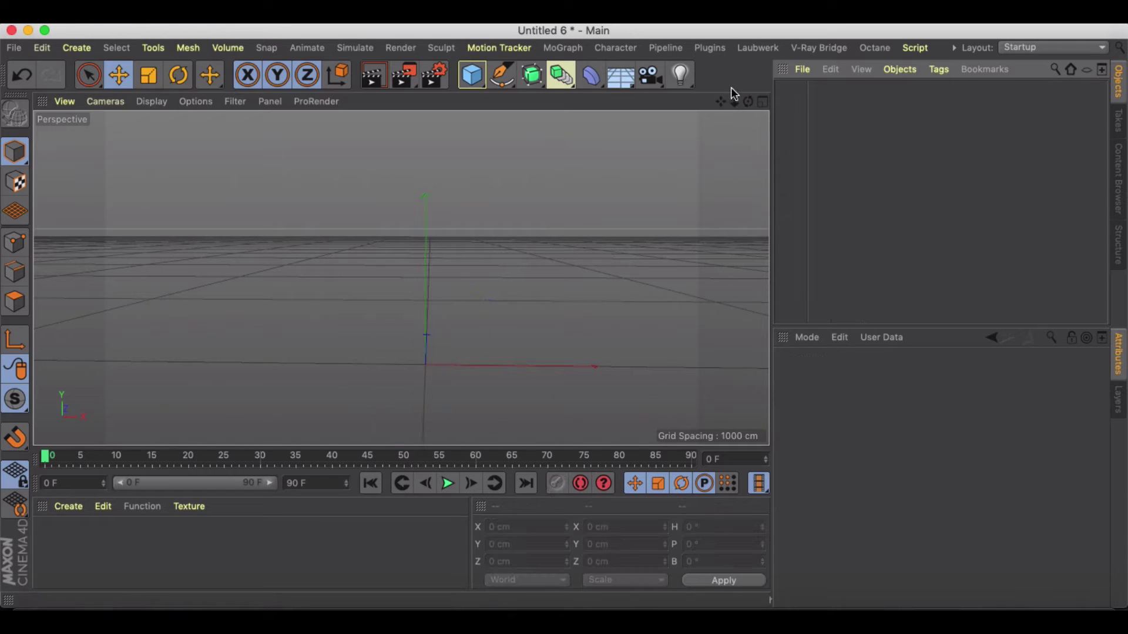
drag(472, 75, 795, 127)
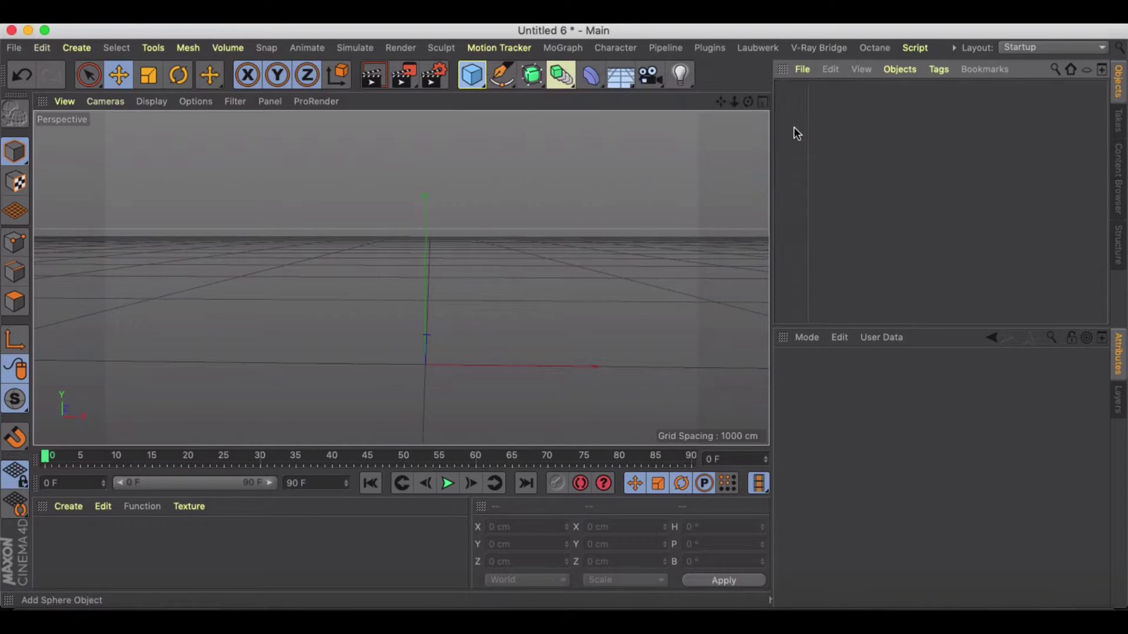
drag(427, 242, 431, 49)
scroll(422, 323, down, 2)
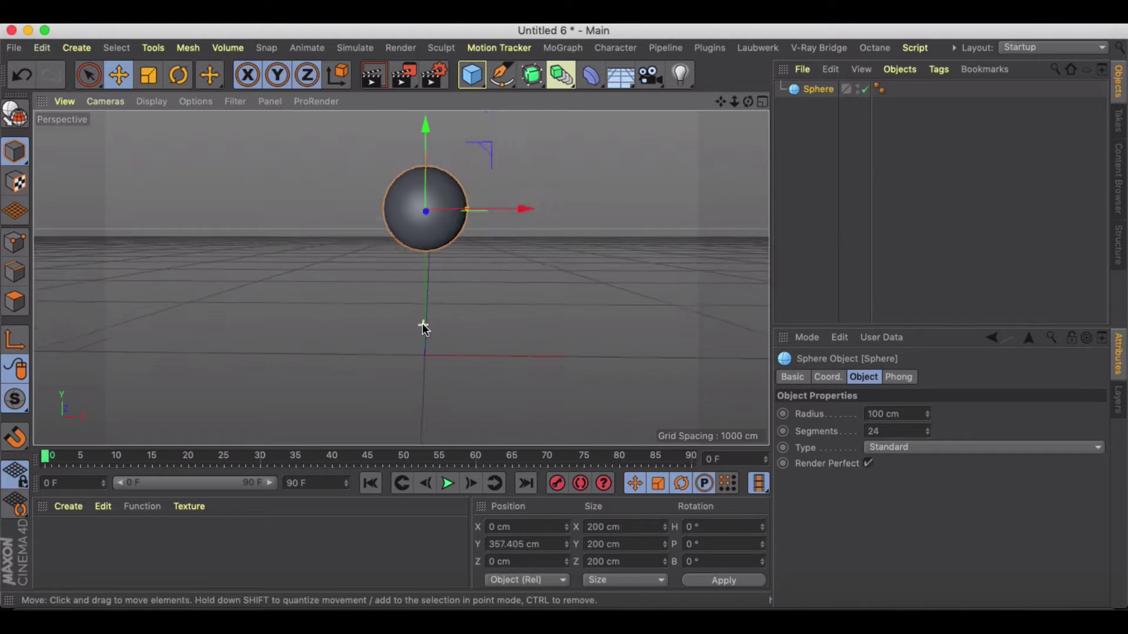
Duplicate the head sphere below at about Y 200 cm and scale it to about 388 cm across for the body.
scroll(421, 323, down, 2)
drag(414, 162, 414, 229)
key(t)
drag(617, 226, 503, 66)
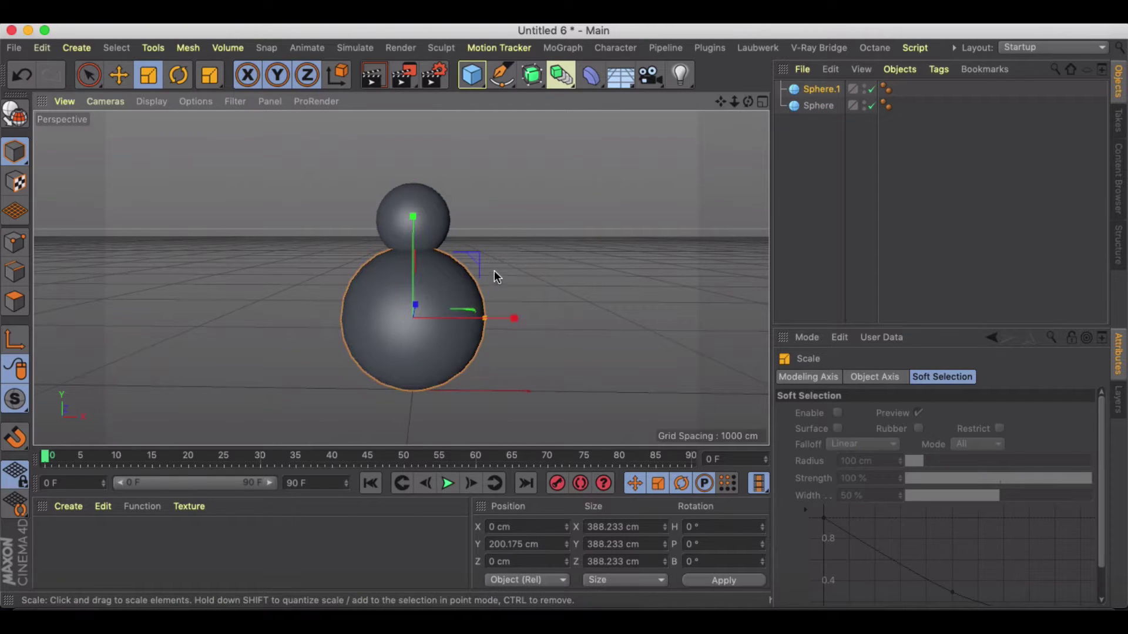
alt+middle_drag(536, 264, 523, 219)
mouse_move(523, 219)
alt+mouse_down()
mouse_move(468, 231)
mouse_move(511, 230)
alt+mouse_up()
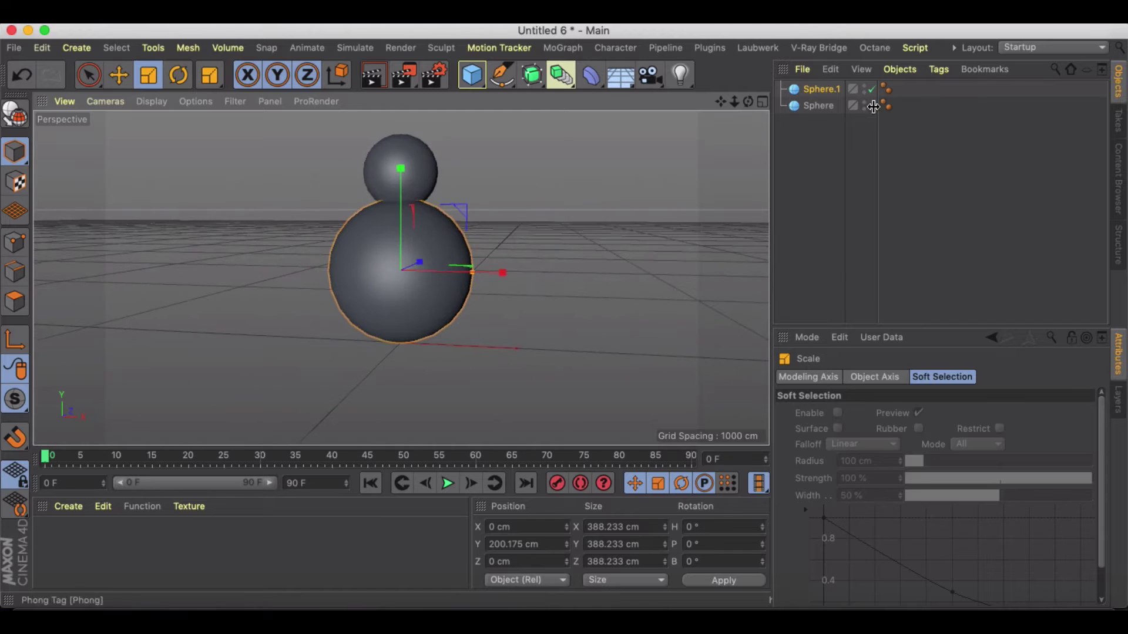
Select the head and body spheres and raise them together so the body clears the ground, leaving room for legs.
click(819, 106)
ctrl+click(820, 90)
alt+middle_drag(526, 184, 562, 273)
key(e)
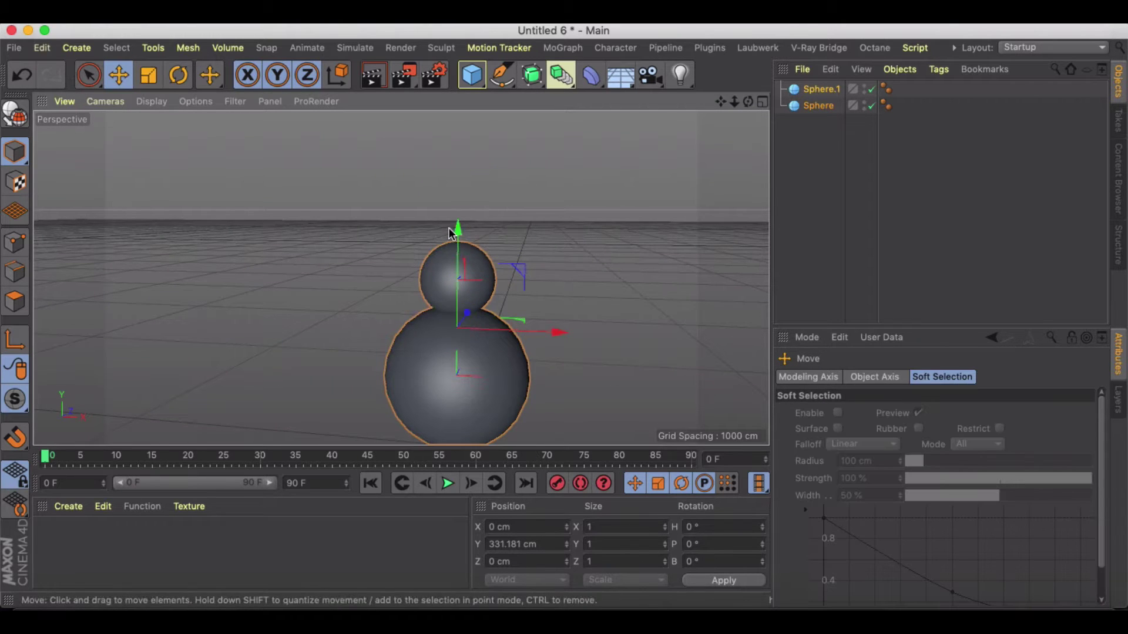
drag(453, 232, 463, 170)
alt+drag(531, 213, 580, 237)
alt+middle_drag(580, 237, 505, 215)
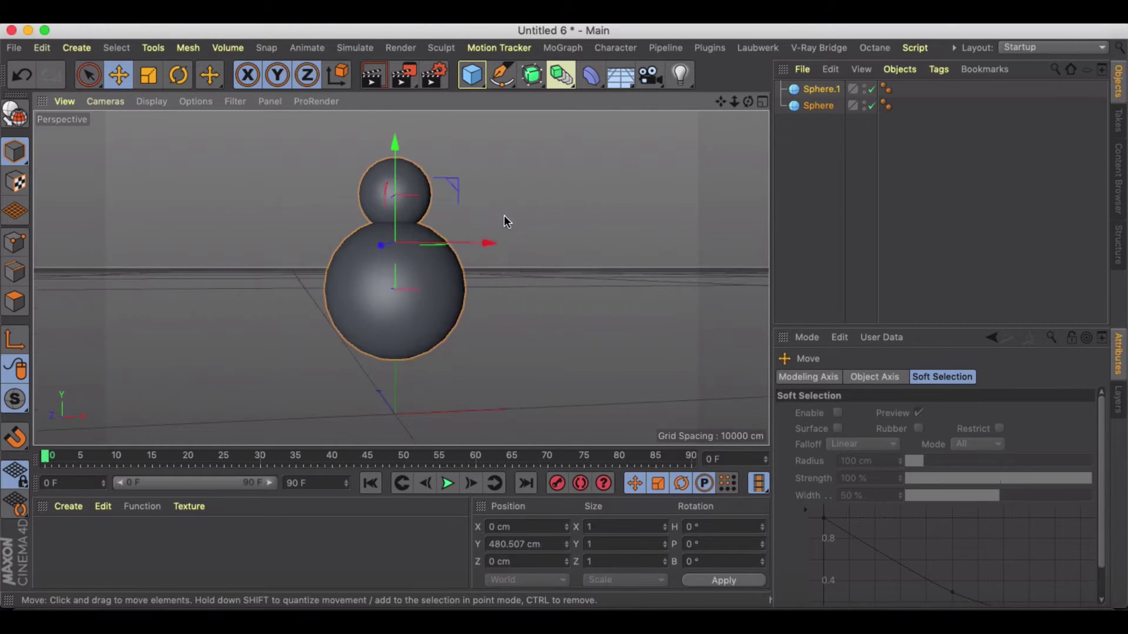
alt+drag(505, 215, 497, 207)
drag(395, 145, 394, 167)
click(547, 214)
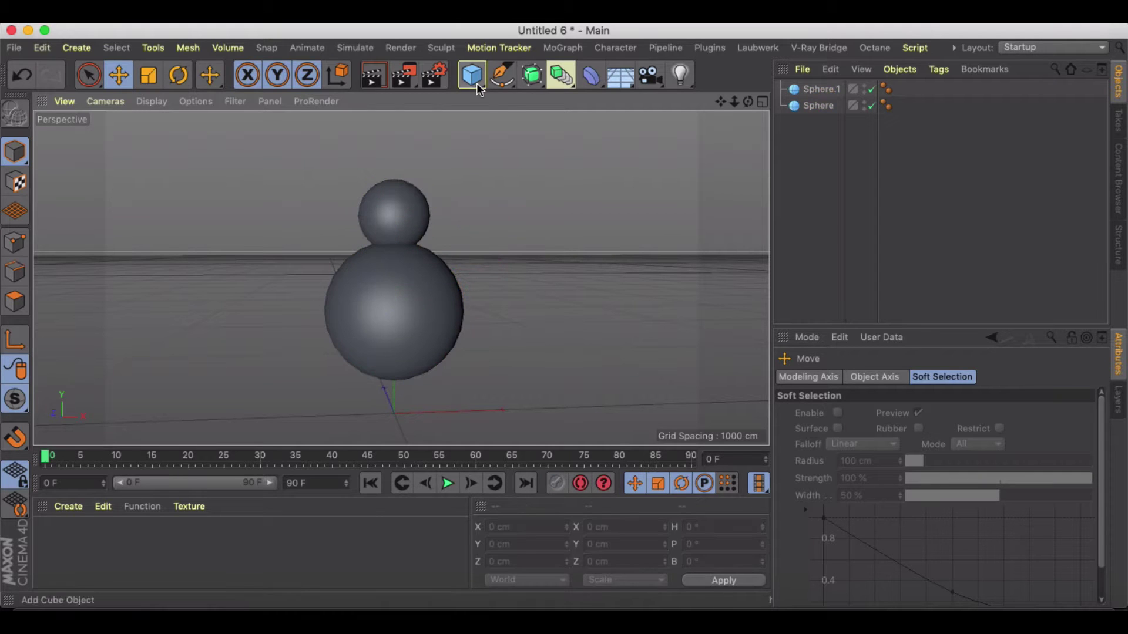
Add a cylinder, raise it to about Y 374 cm, and bank it 90° to lie horizontally as an arm.
drag(475, 79, 791, 99)
drag(396, 314, 409, 186)
key(r)
drag(364, 238, 440, 247)
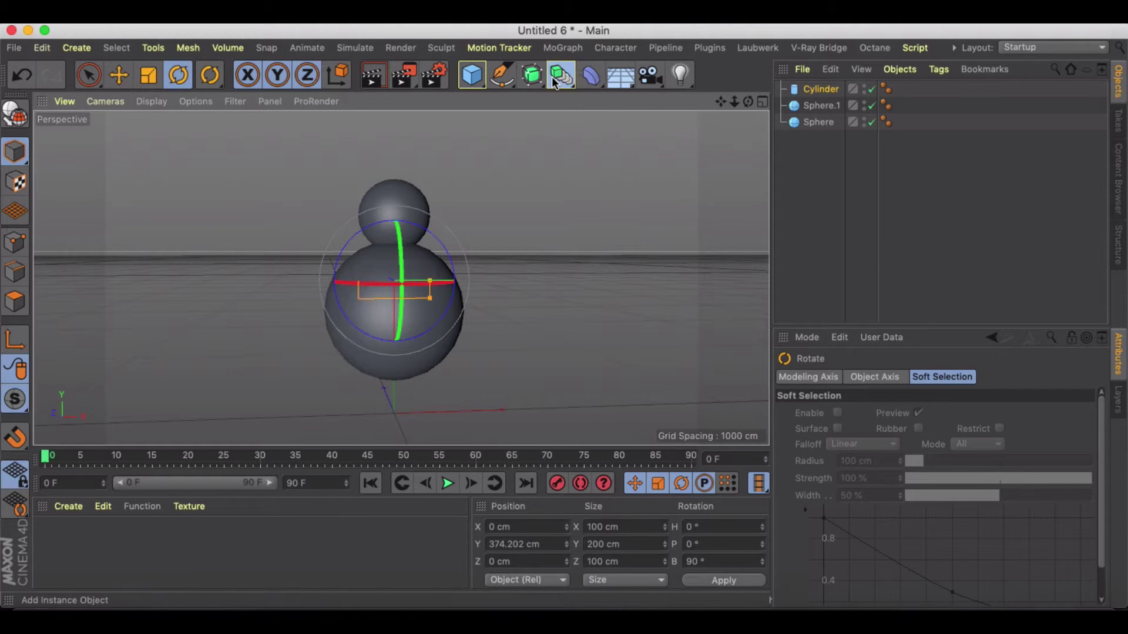
Mirror the arm cylinder with a Symmetry object, slimming it to about 36 cm radius and moving it out to about X 201 cm.
drag(555, 78, 740, 154)
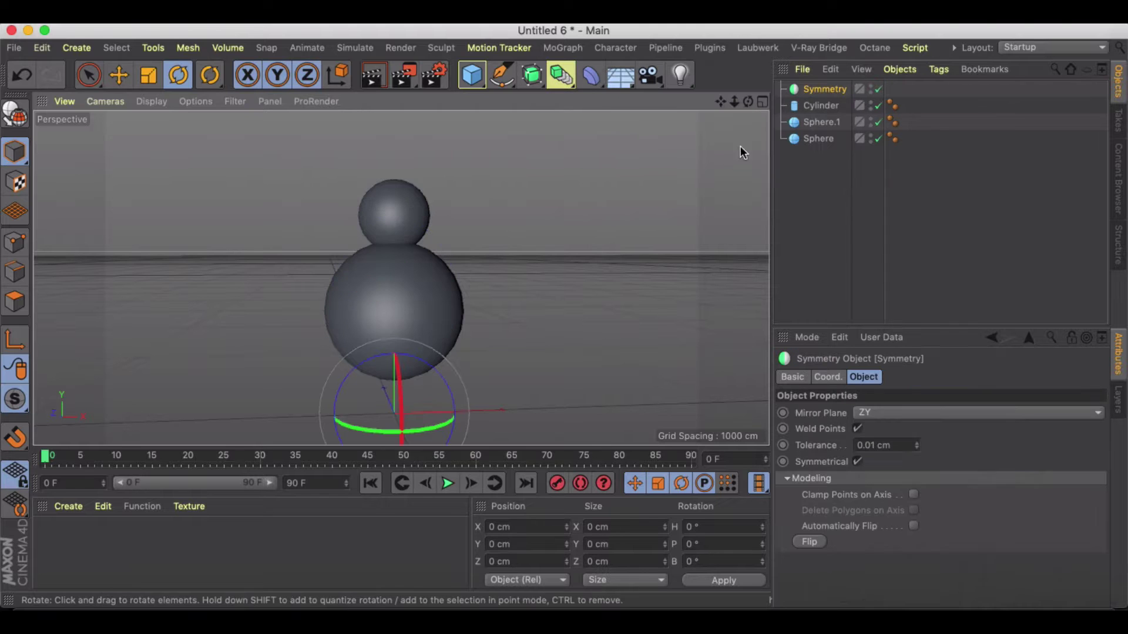
drag(822, 106, 821, 88)
key(e)
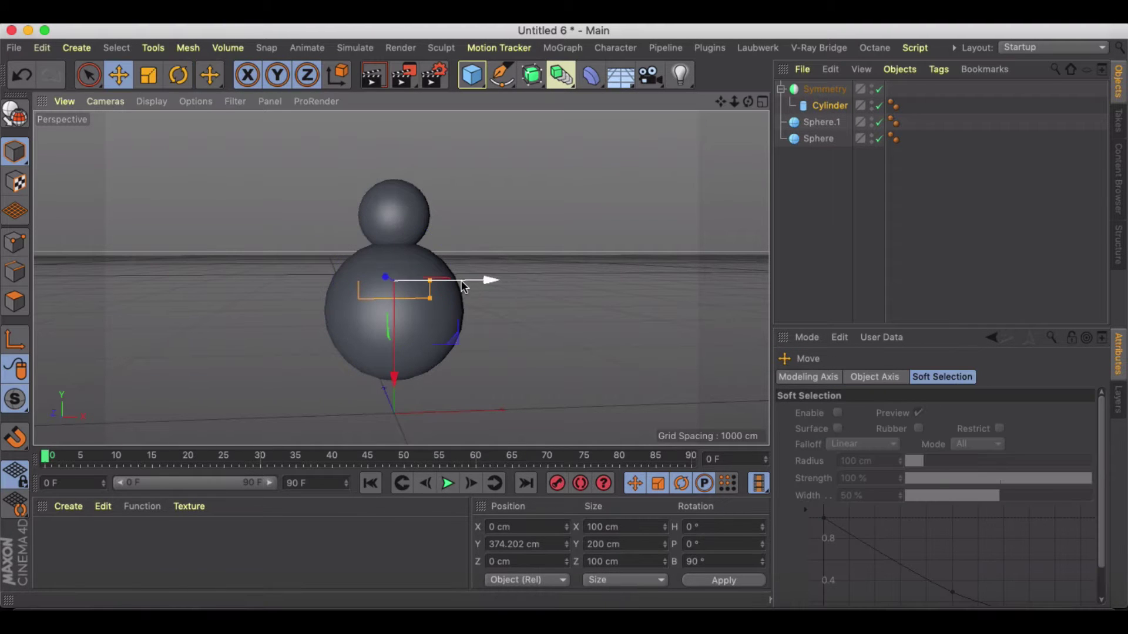
drag(491, 279, 558, 286)
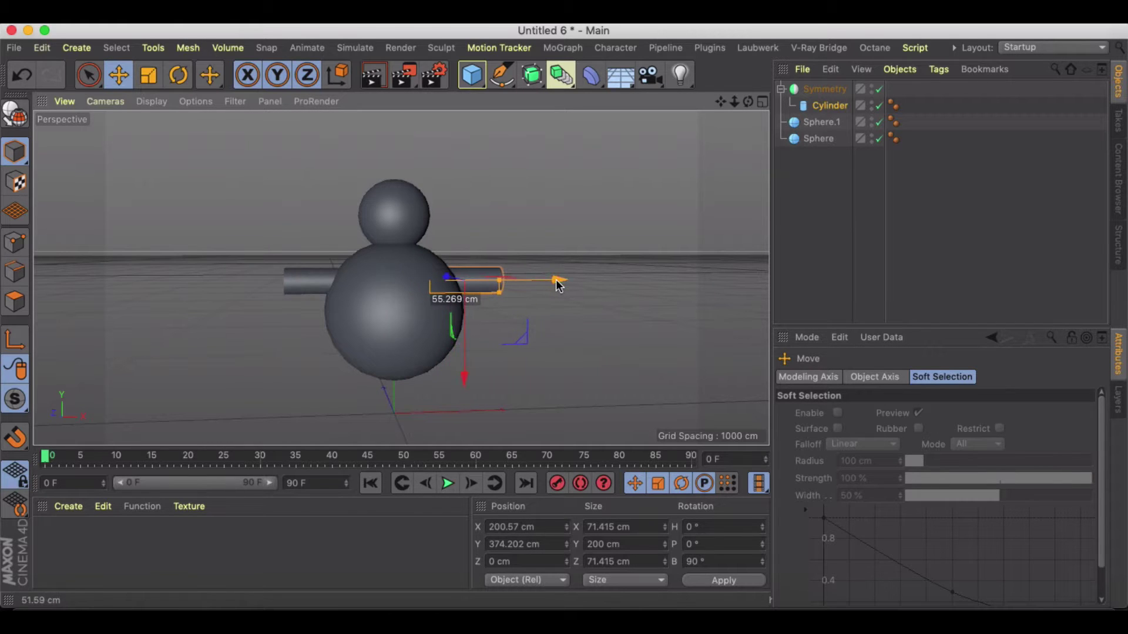
Duplicate the arm cylinder outside the Symmetry, lower it to about Y 174 cm, and bank it to 180° as a vertical leg.
ctrl+drag(818, 110, 816, 151)
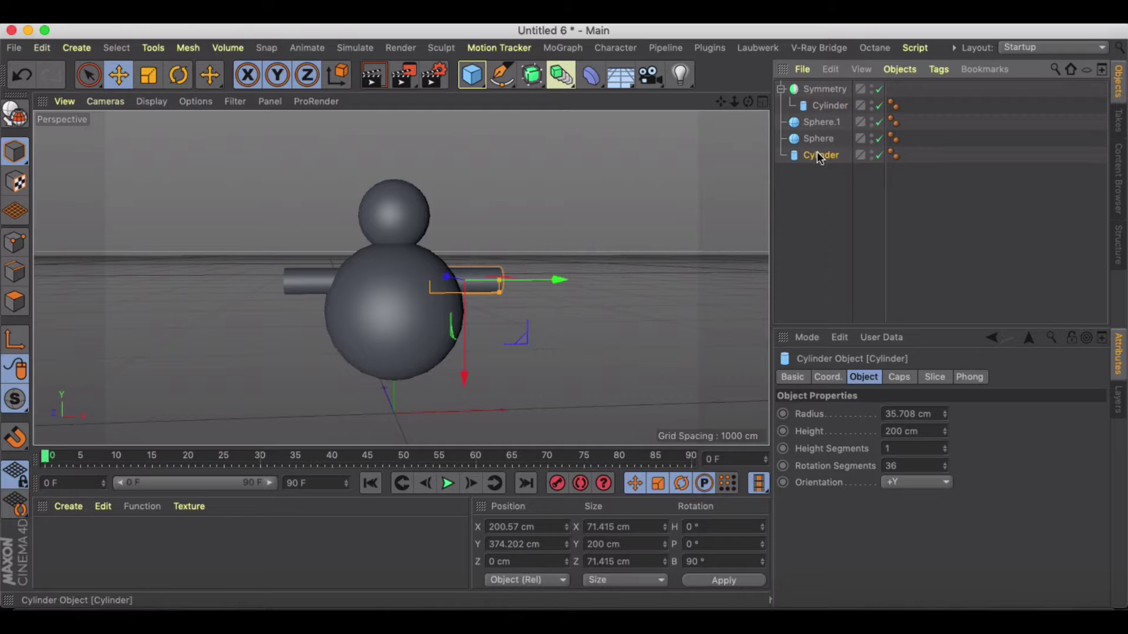
drag(476, 382, 470, 447)
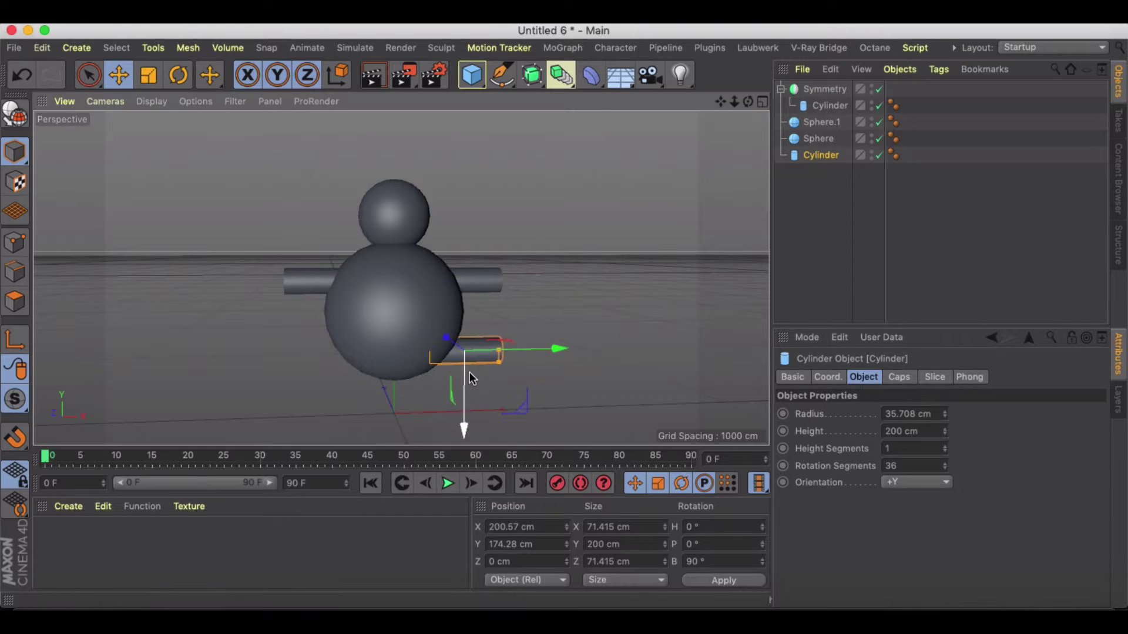
key(r)
drag(445, 300, 538, 303)
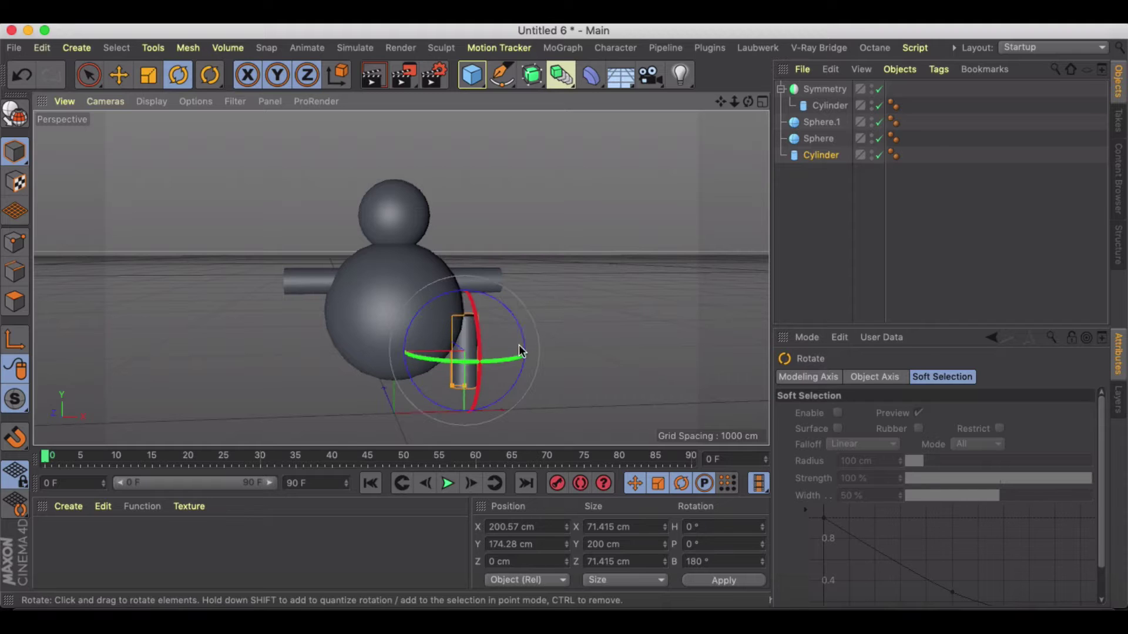
Mirror the leg cylinder with a new Symmetry object, thickening it to about 105 cm and placing it at about X 63 cm, Y 126 cm.
drag(554, 73, 750, 154)
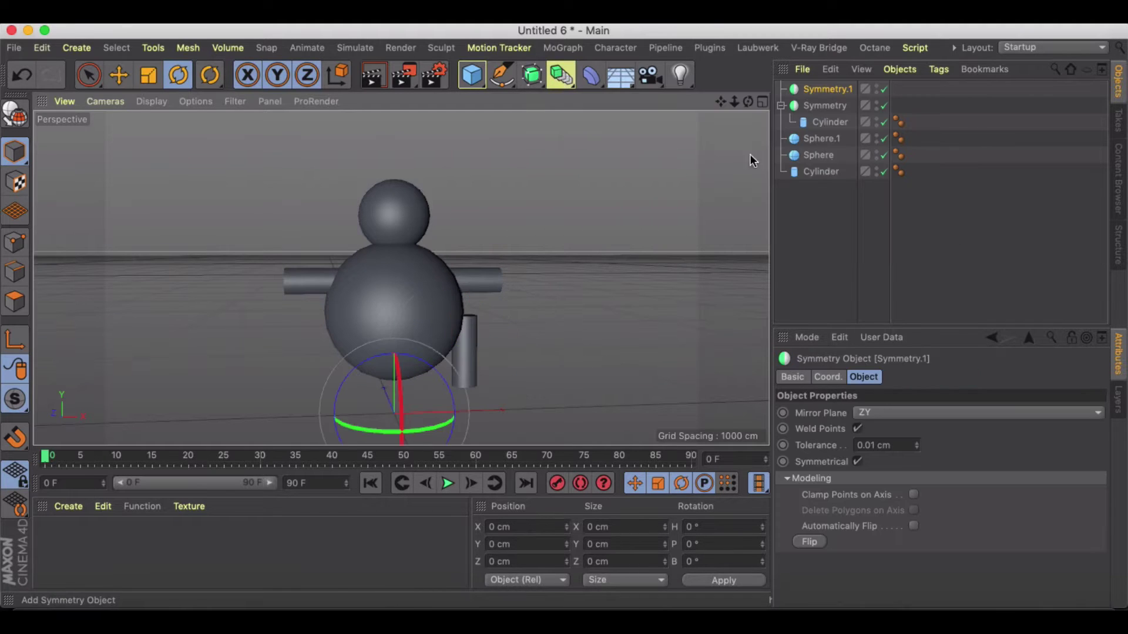
drag(824, 87, 823, 88)
key(e)
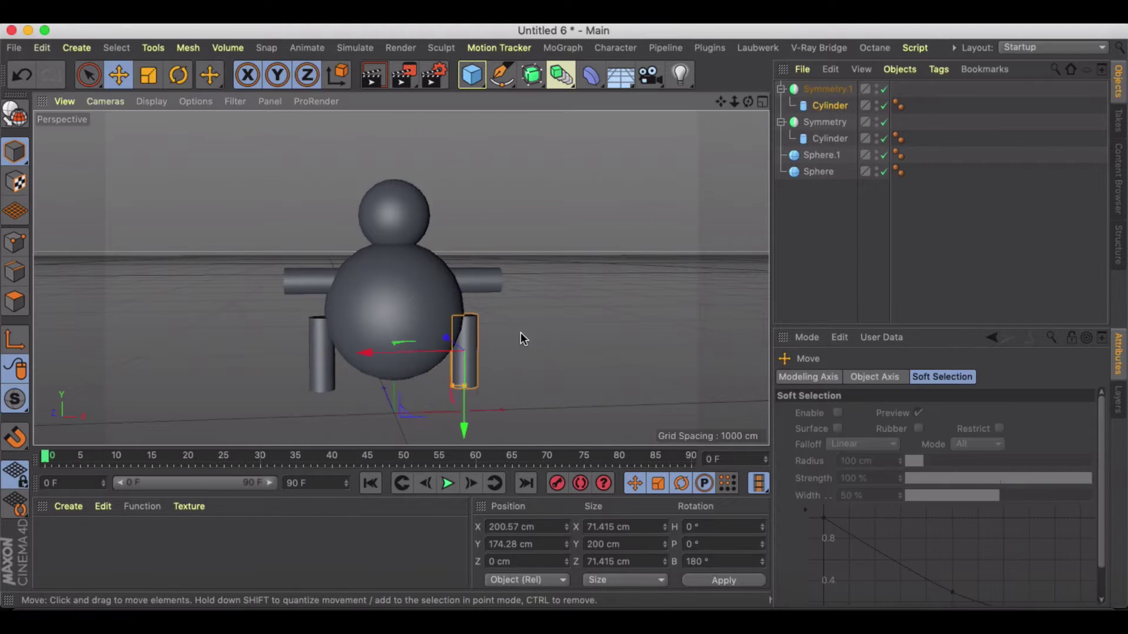
drag(364, 353, 325, 354)
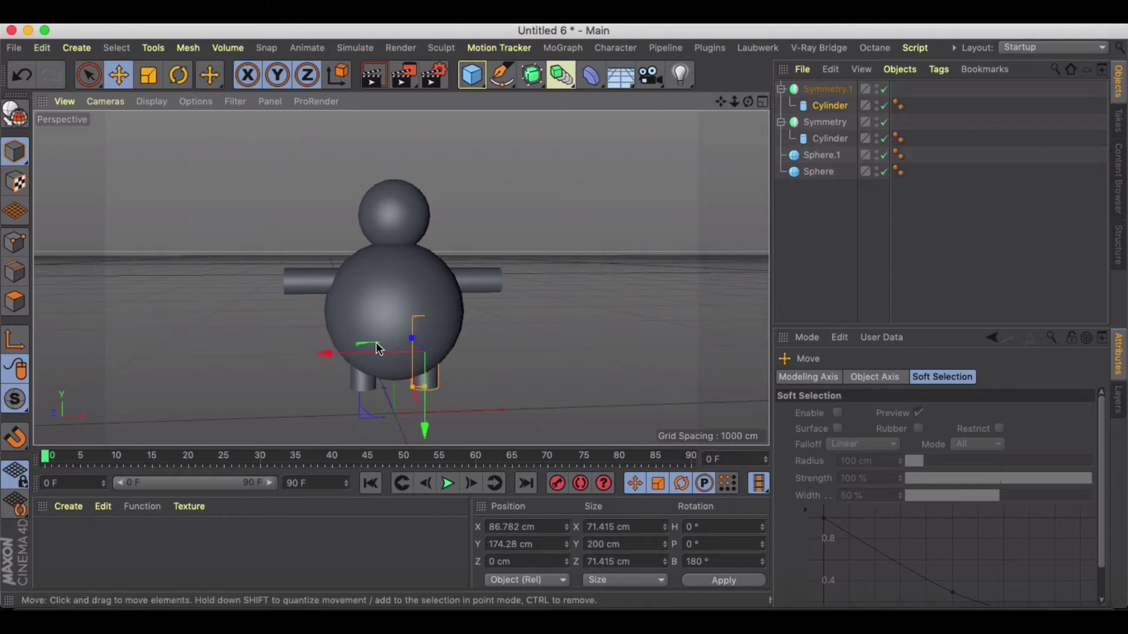
drag(426, 440, 423, 407)
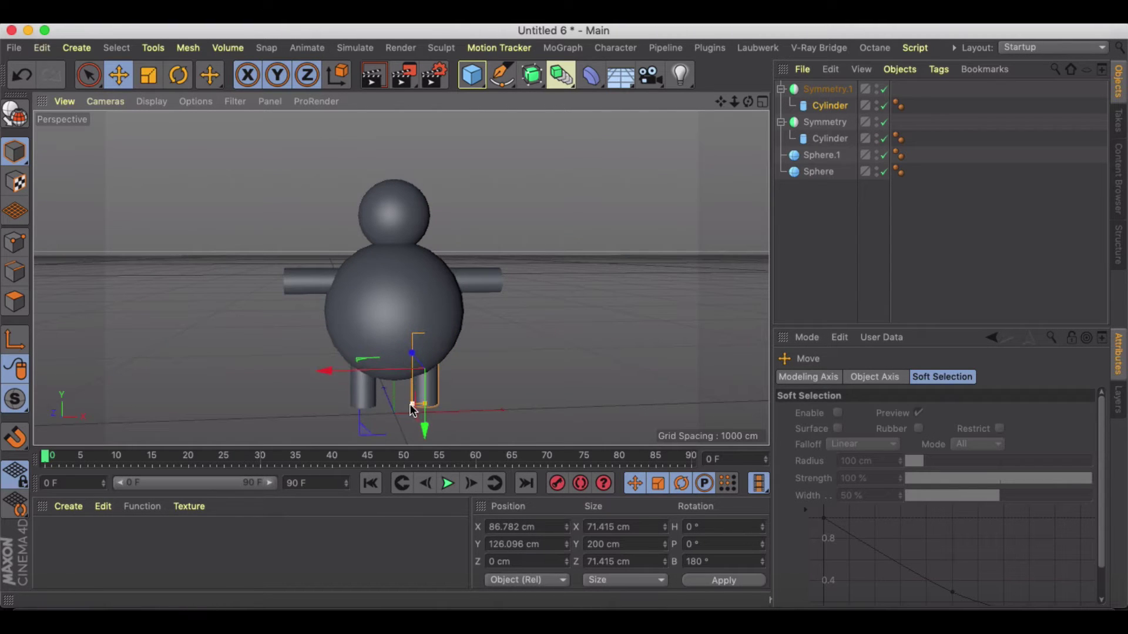
drag(323, 370, 318, 376)
alt+drag(517, 350, 488, 355)
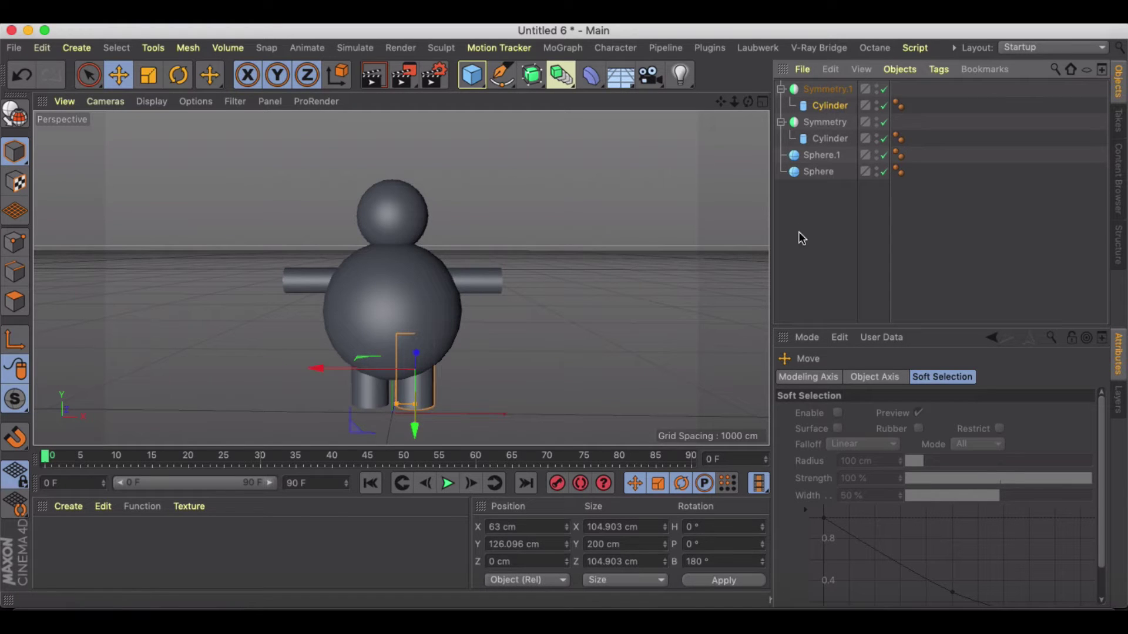
Copy the head sphere down to ground level, mirror it with a new Symmetry object, and offset it to about X 87 cm for the feet.
click(393, 200)
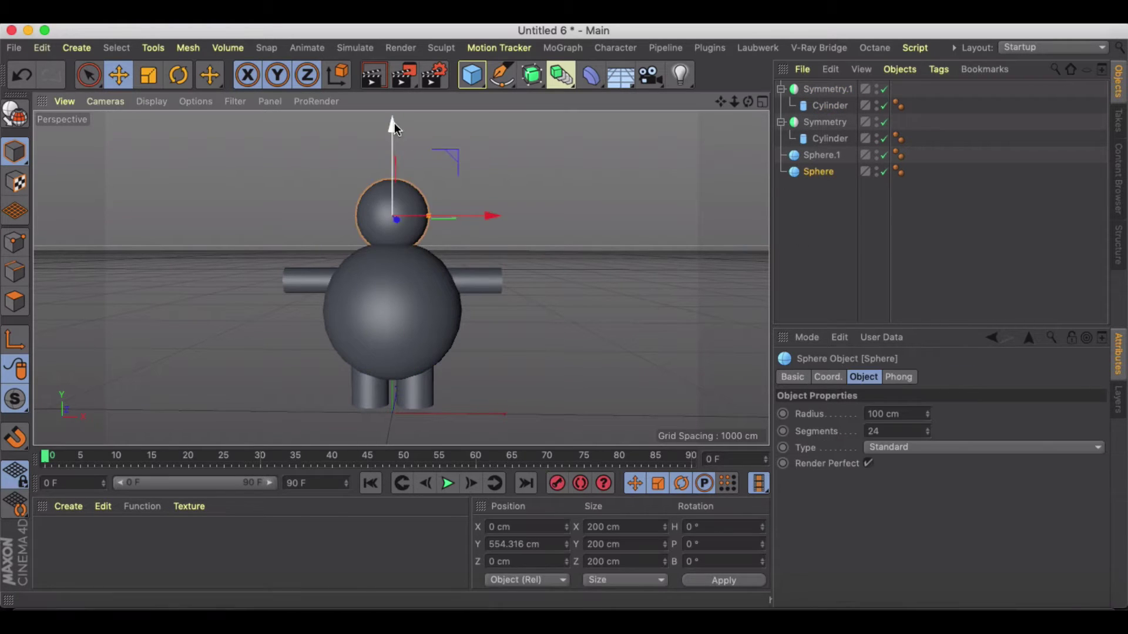
ctrl+drag(393, 122, 393, 314)
drag(577, 77, 746, 158)
drag(821, 105, 826, 88)
drag(498, 413, 525, 415)
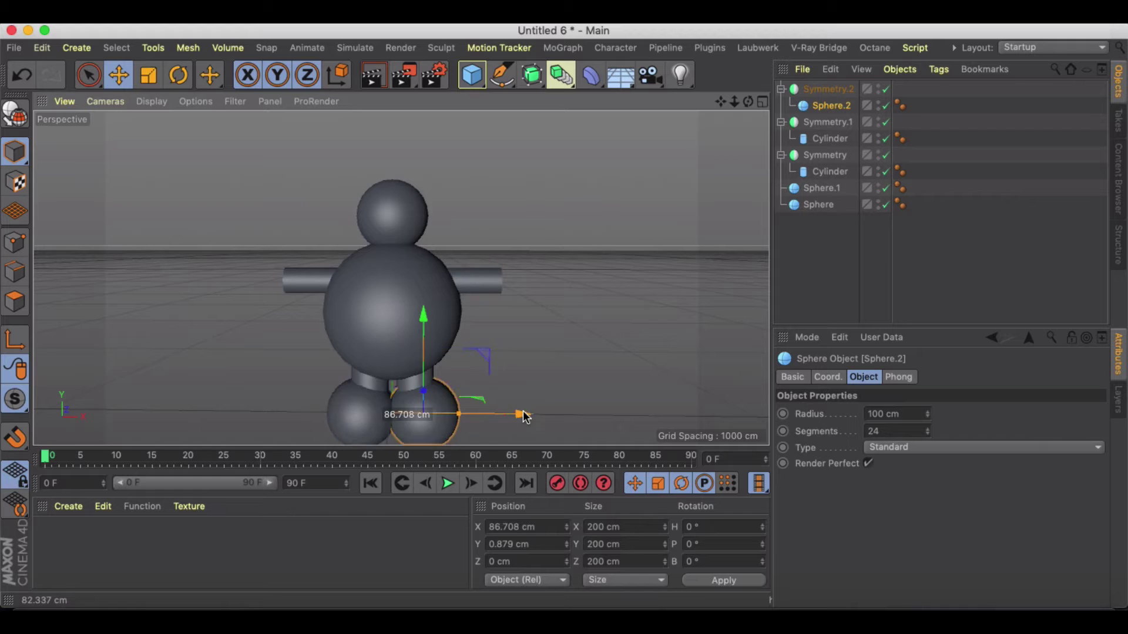
Shrink the foot sphere to about 61 cm radius and fit it under the leg at about X 65 cm, Y 33 cm.
scroll(445, 382, up, 3)
alt+drag(446, 383, 450, 369)
drag(470, 426, 452, 425)
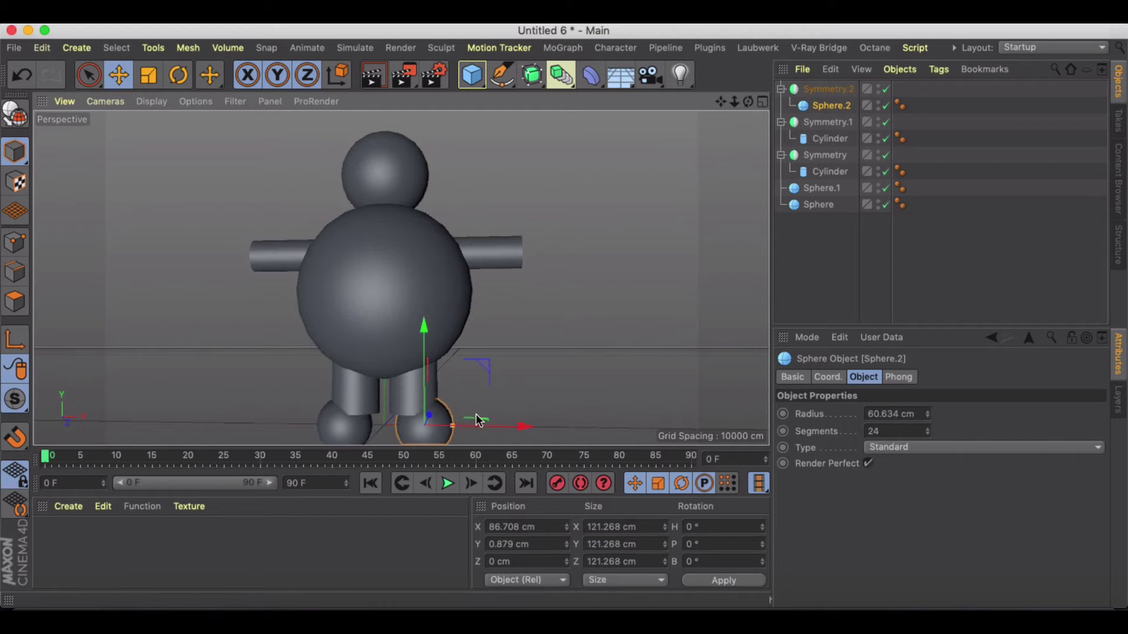
drag(530, 427, 518, 426)
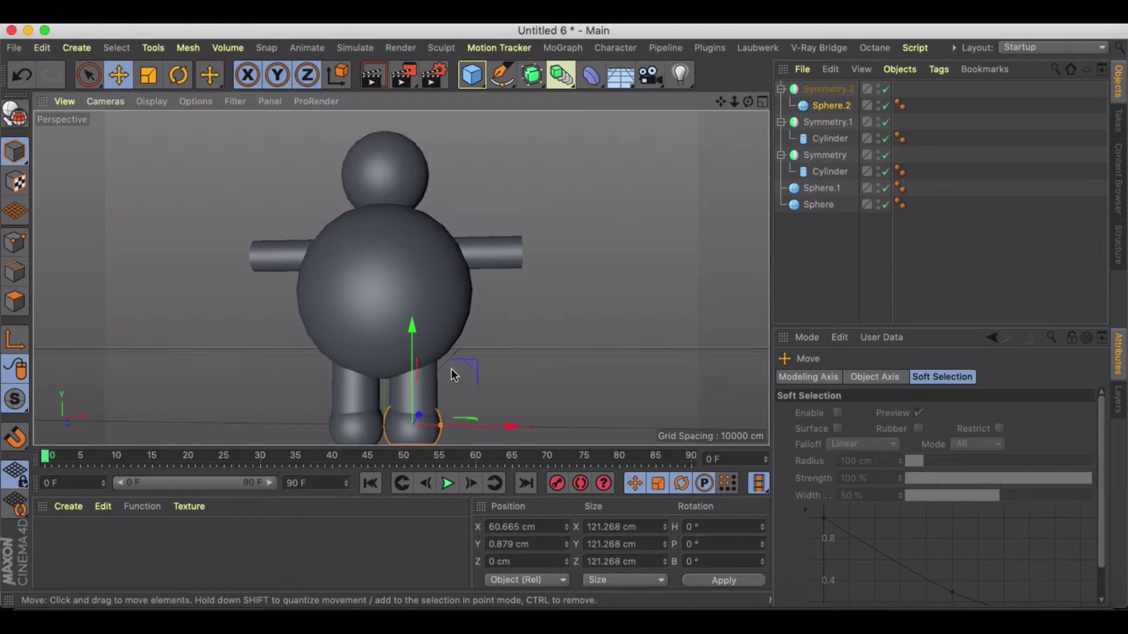
drag(411, 327, 411, 320)
alt+drag(437, 363, 302, 363)
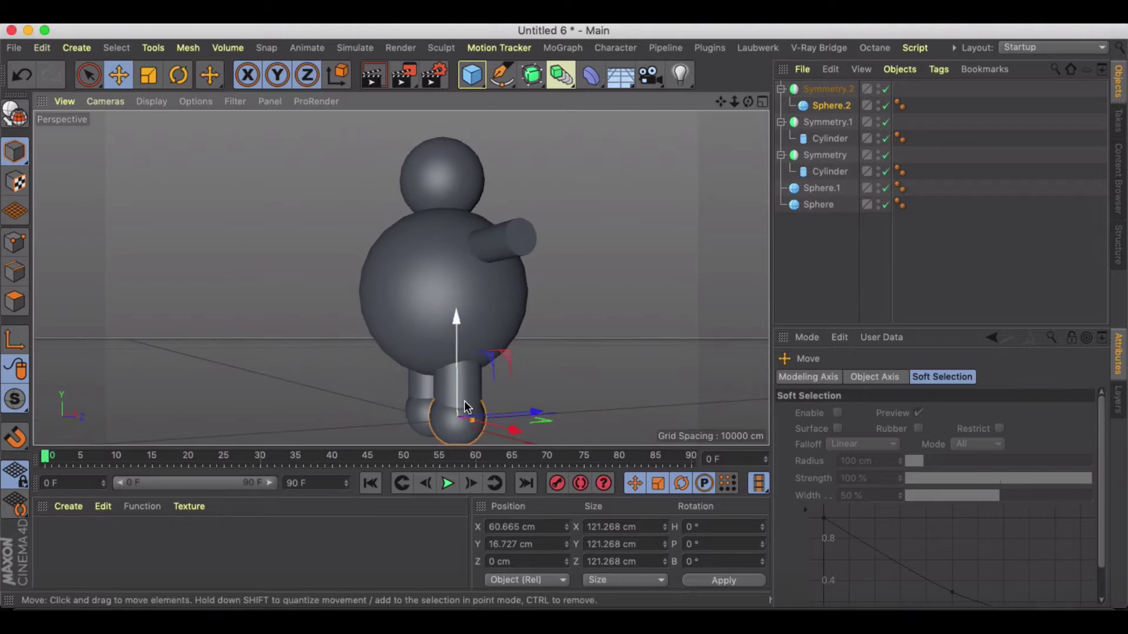
scroll(466, 403, up, 5)
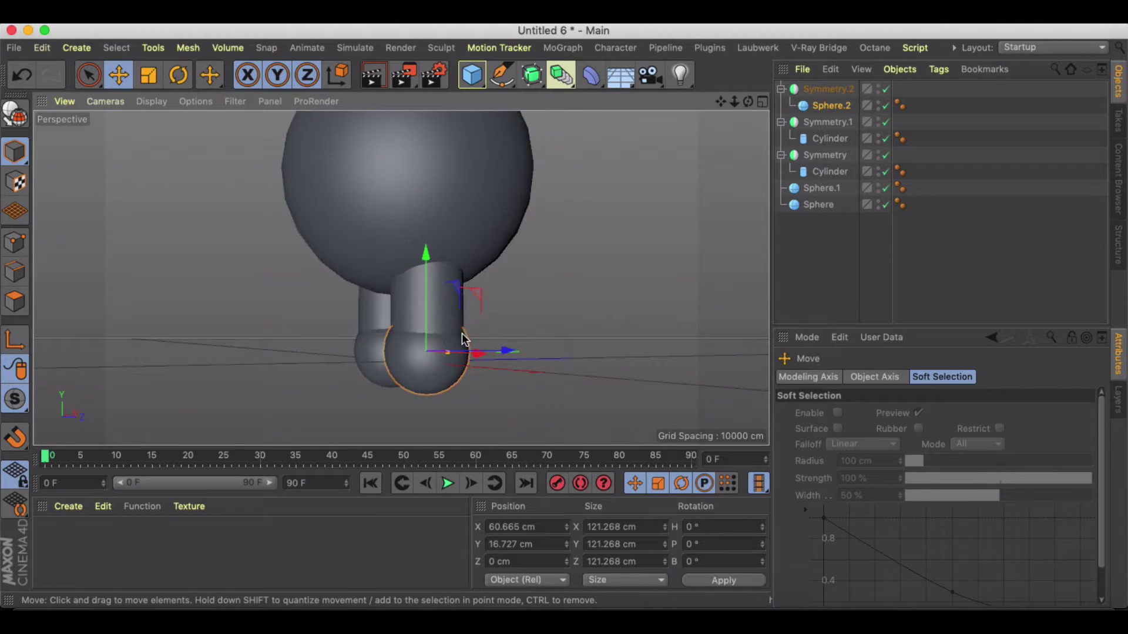
alt+drag(464, 339, 520, 348)
alt+drag(445, 354, 735, 272)
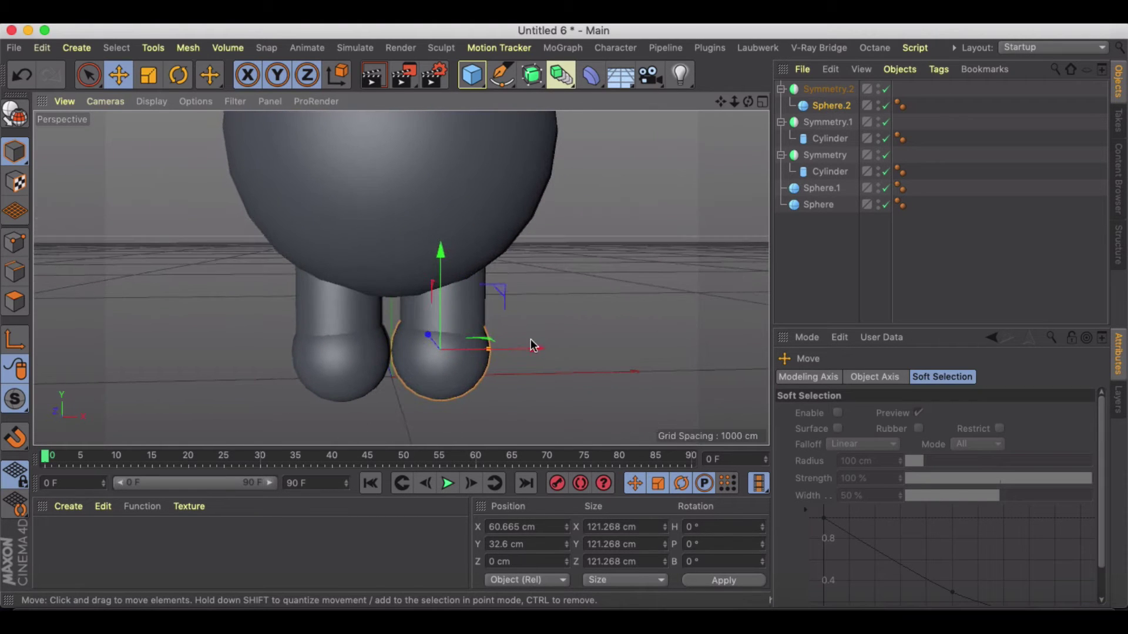
drag(532, 347, 537, 347)
scroll(505, 295, down, 4)
scroll(506, 295, down, 2)
alt+middle_drag(512, 245, 470, 313)
Duplicate the foot sphere, raise the copy to arm height at about Y 370 cm, and place it outside the Symmetry object.
click(825, 109)
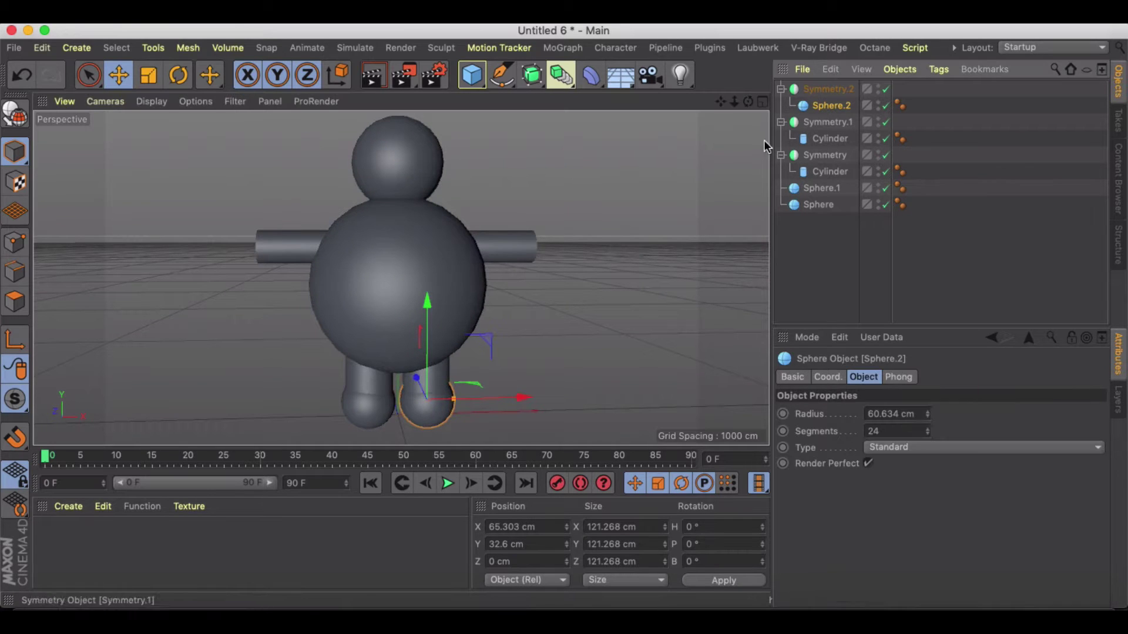
drag(428, 304, 444, 150)
drag(829, 122, 829, 91)
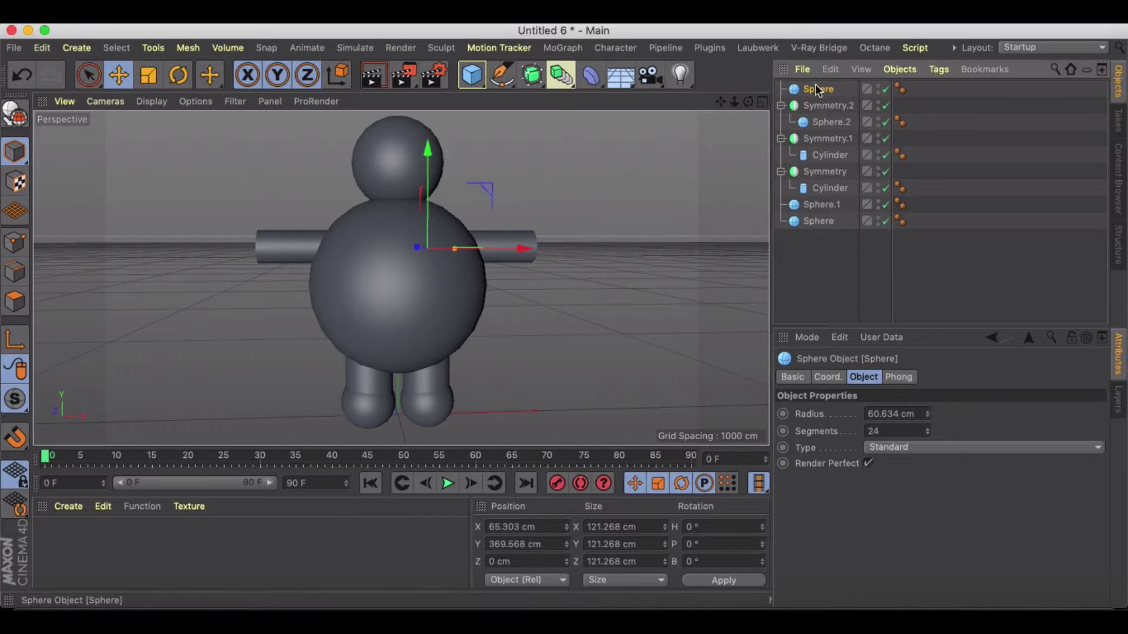
Mirror the copied sphere with a new Symmetry object and move it to the arm's end at about X 287 cm, Y 373 cm.
drag(563, 77, 757, 154)
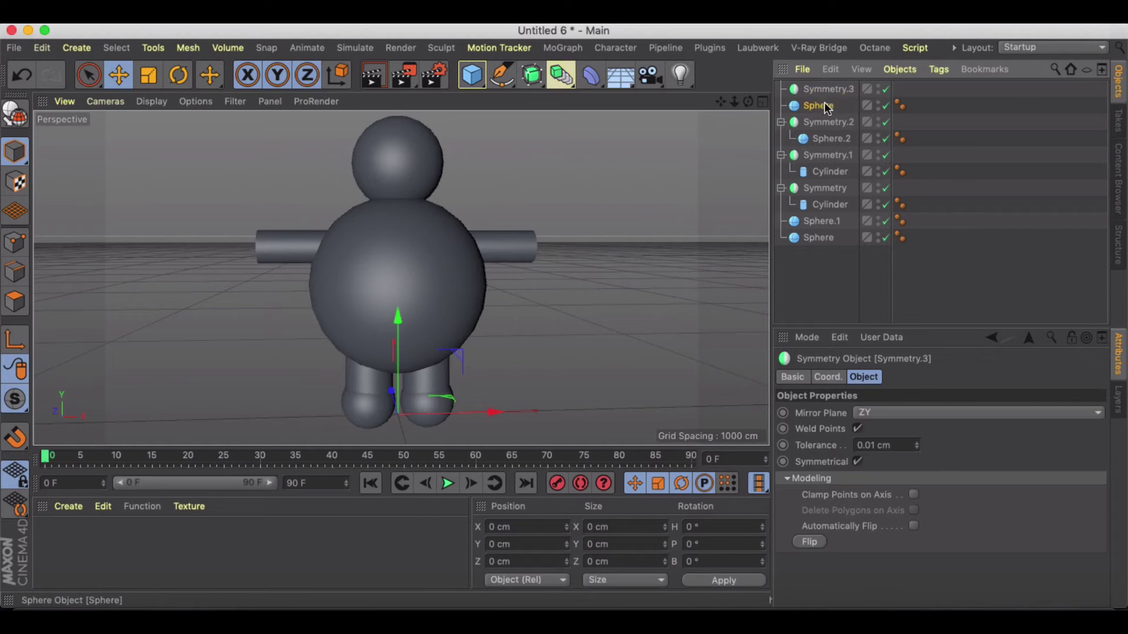
drag(827, 108, 827, 90)
drag(529, 250, 625, 252)
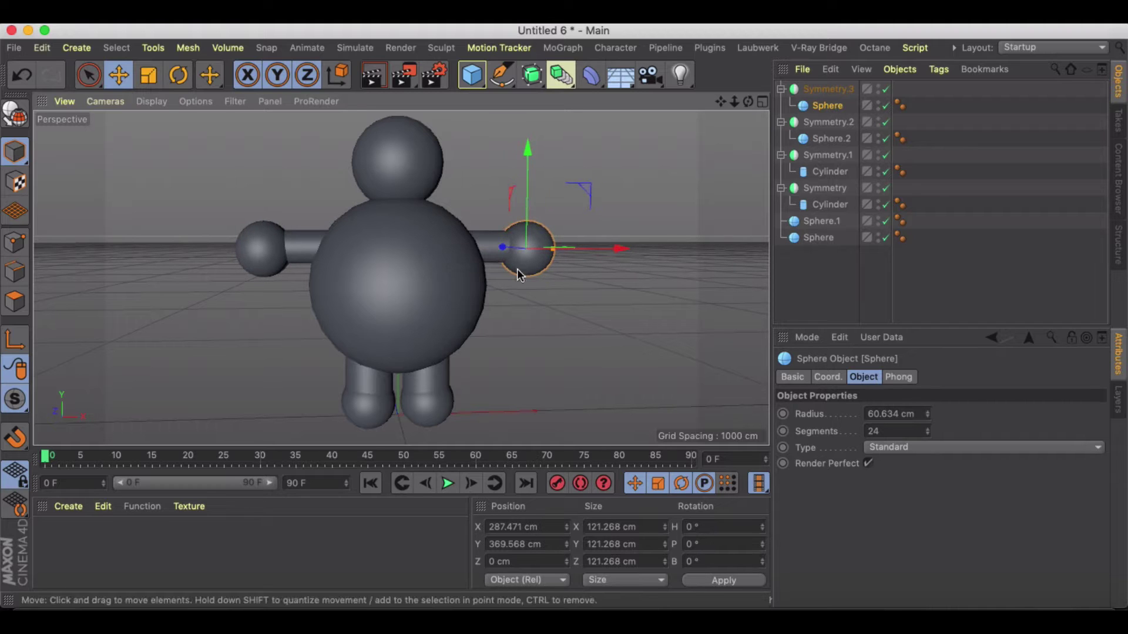
drag(530, 149, 531, 147)
scroll(452, 216, down, 3)
alt+middle_drag(443, 223, 411, 241)
mouse_move(411, 240)
alt+mouse_down()
mouse_move(325, 240)
mouse_move(397, 240)
alt+mouse_up()
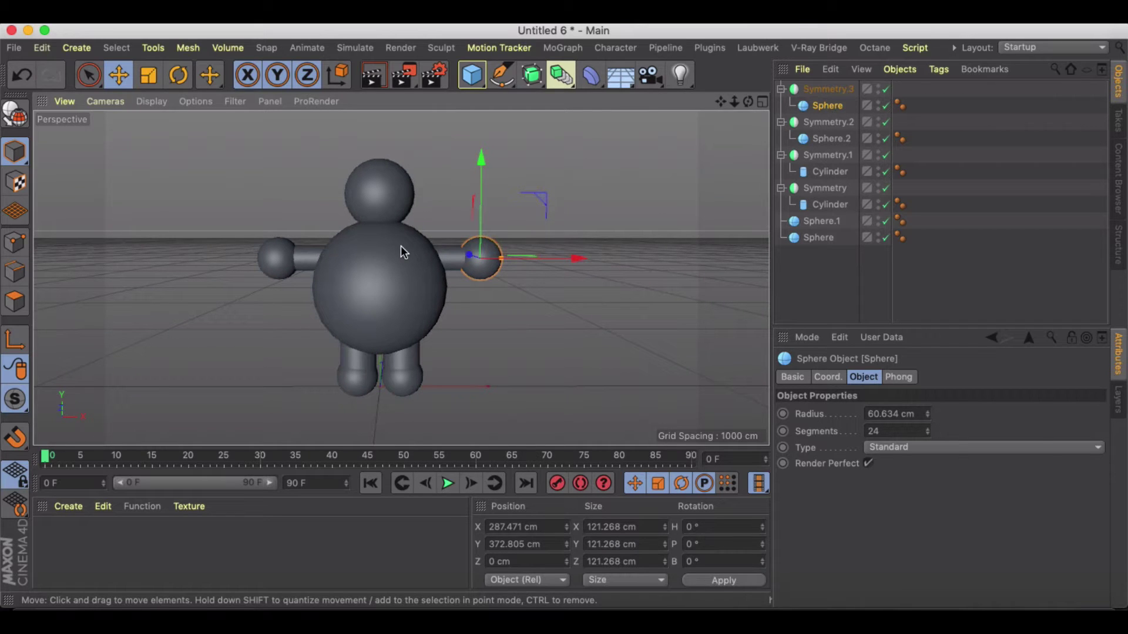
Make the four Symmetry objects editable together.
click(813, 90)
shift+click(820, 238)
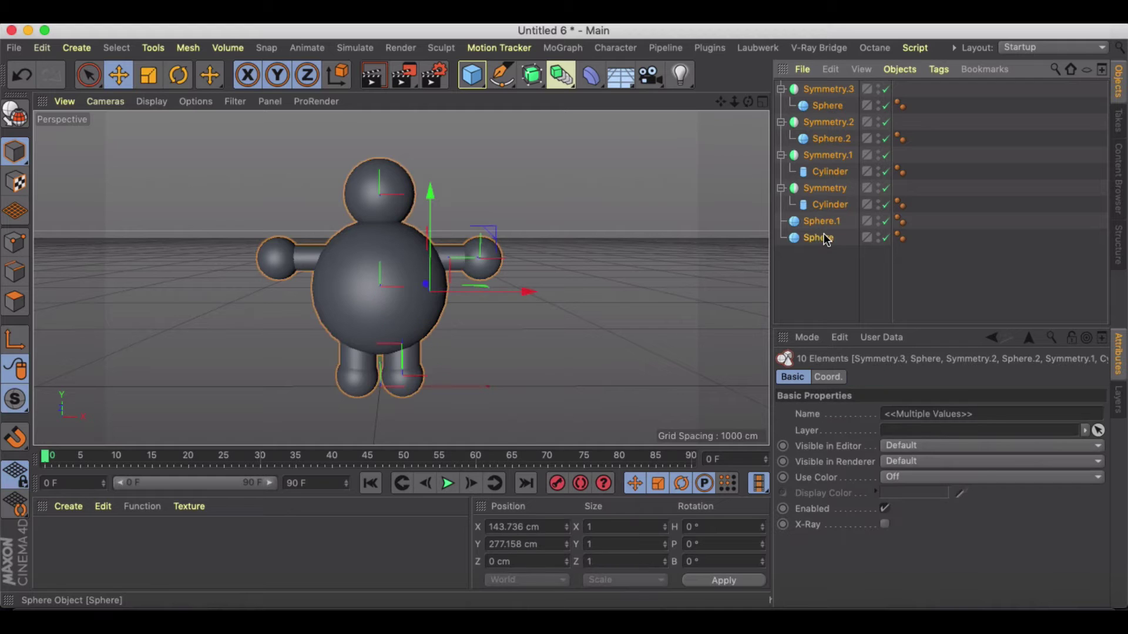
click(817, 90)
shift+click(820, 188)
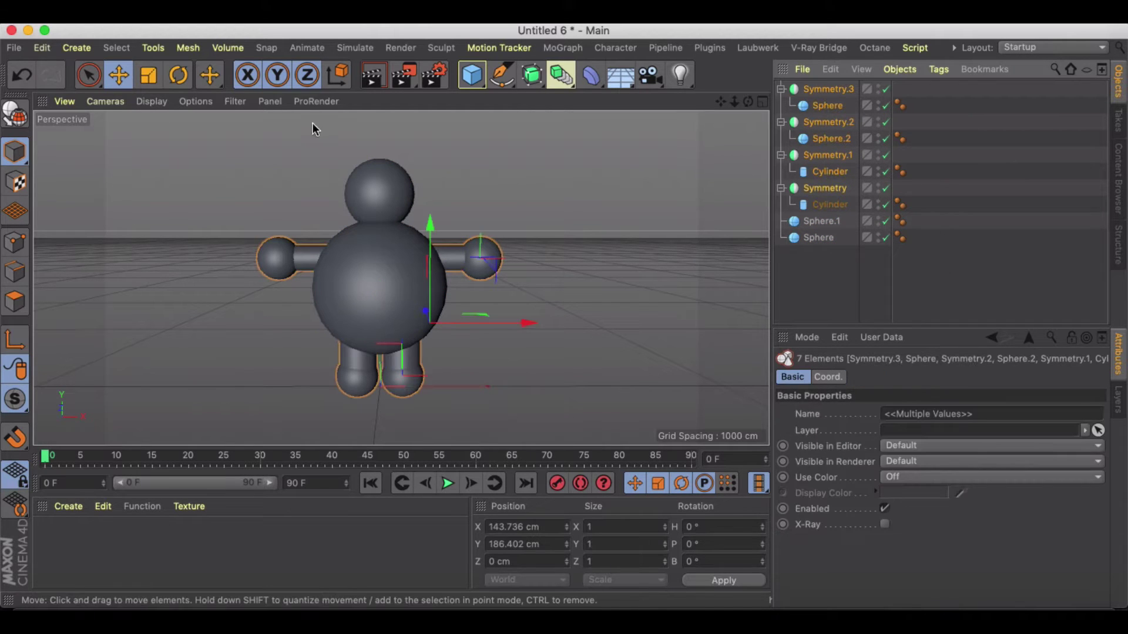
click(14, 113)
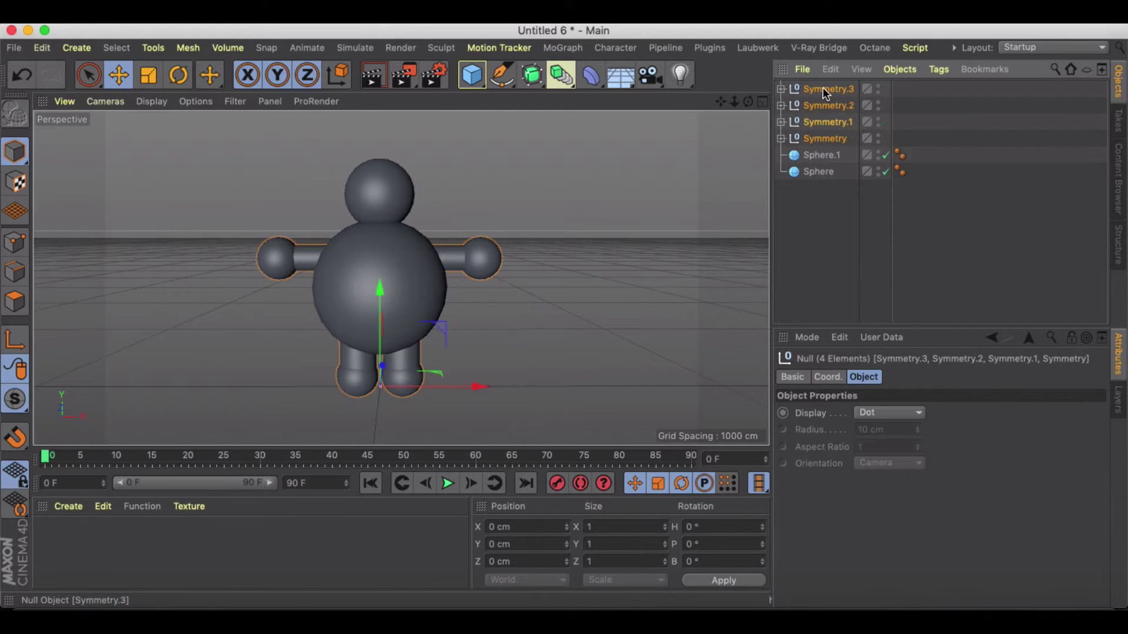
Select all the nulls and spheres with their children and merge them using Connect Objects + Delete.
shift+click(822, 172)
right_click(823, 172)
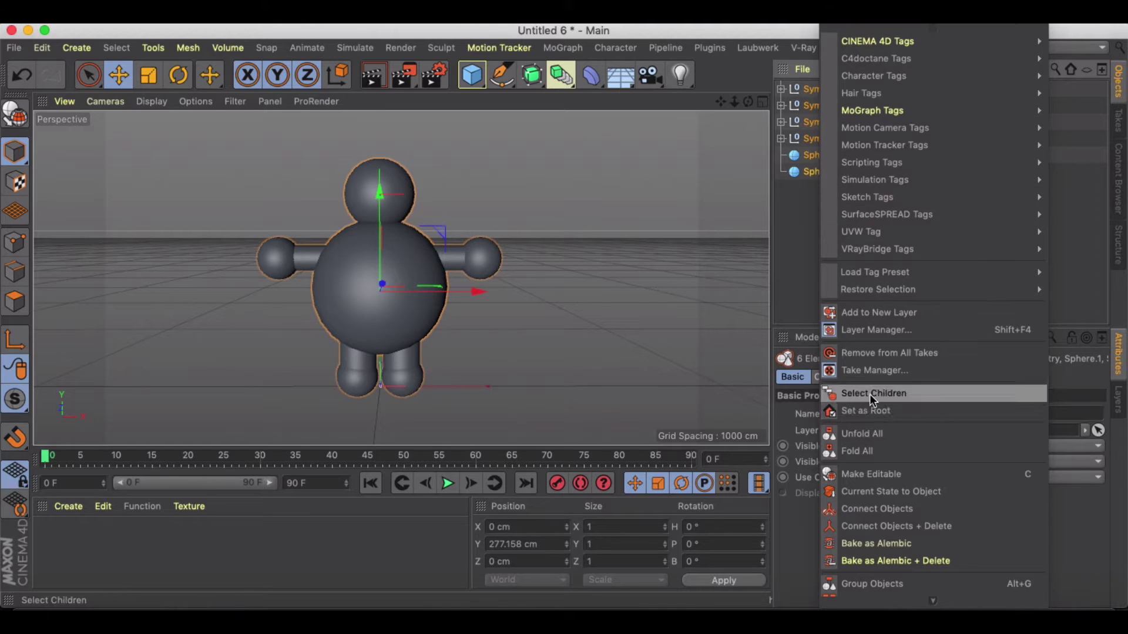
click(872, 393)
click(826, 219)
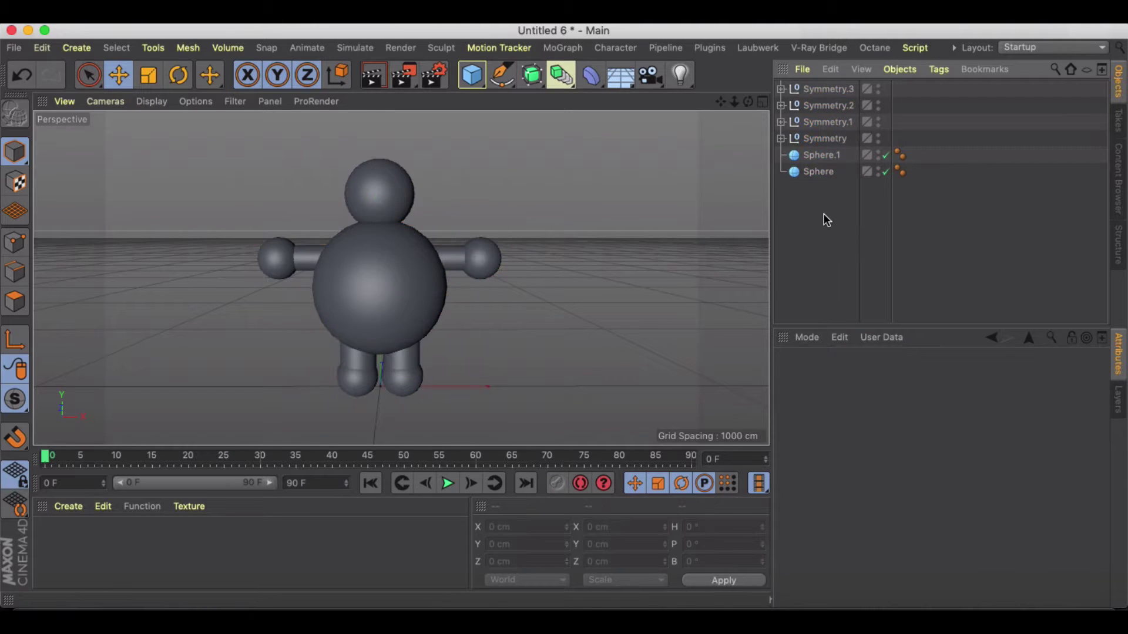
click(818, 172)
shift+click(816, 88)
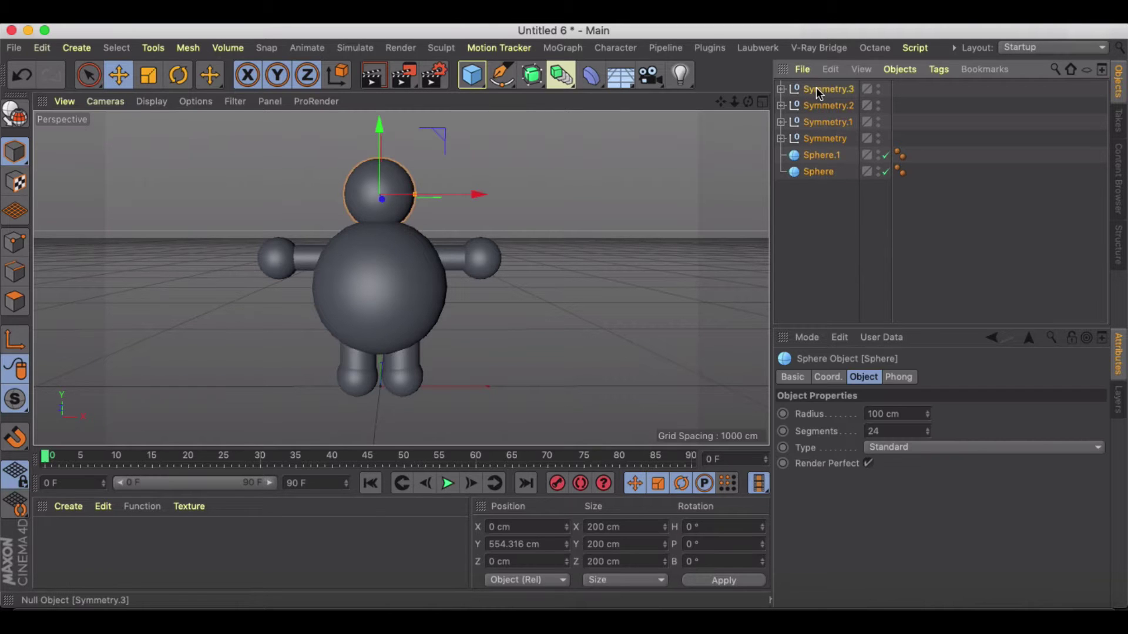
right_click(816, 88)
click(858, 394)
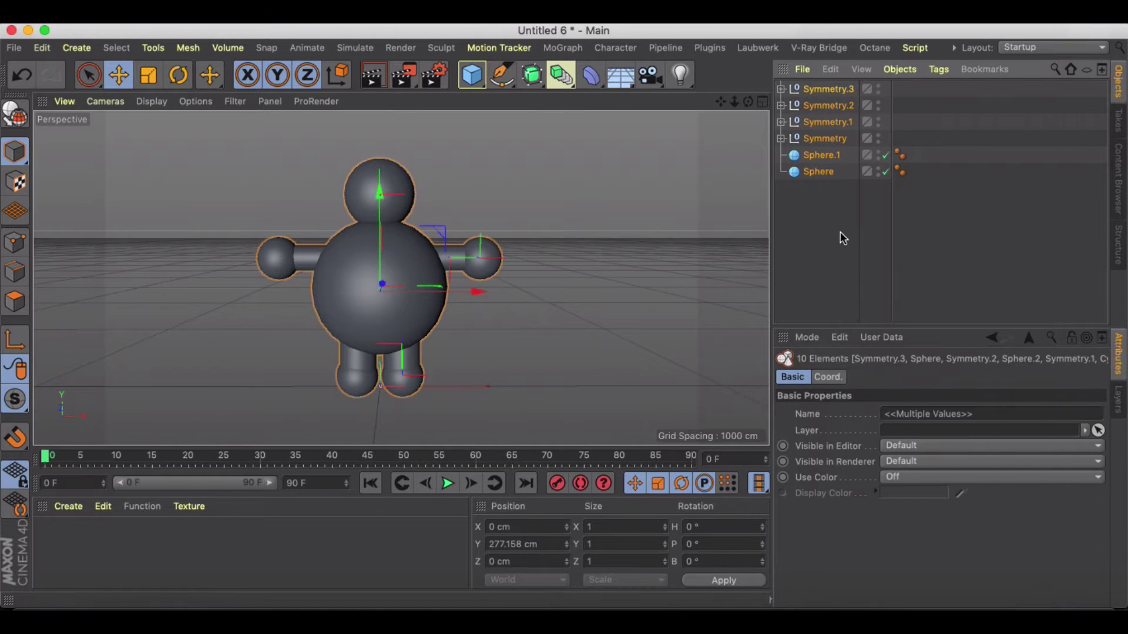
right_click(816, 171)
click(876, 520)
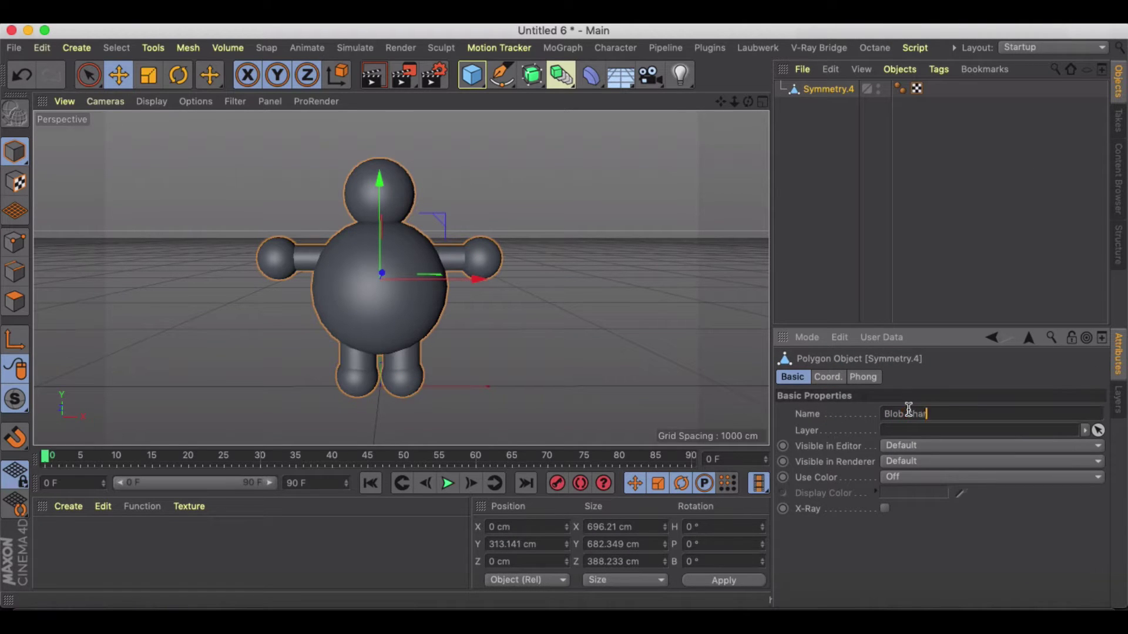
Rename the merged polygon object as Blob Character and deselect it.
text(r)
key(Return)
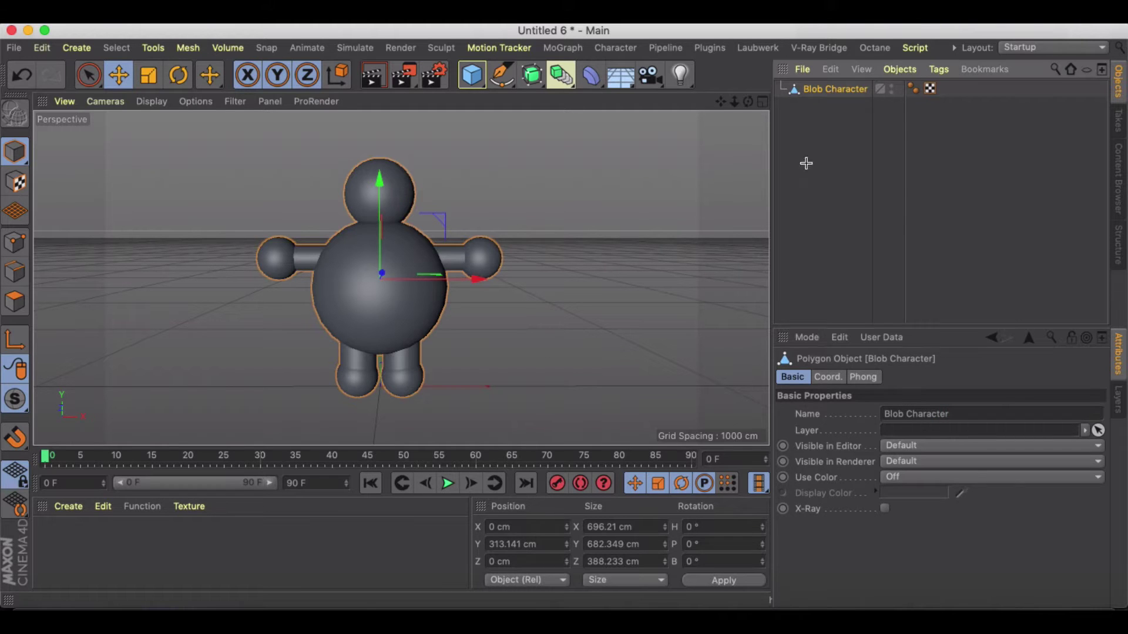
click(600, 231)
scroll(385, 262, up, 2)
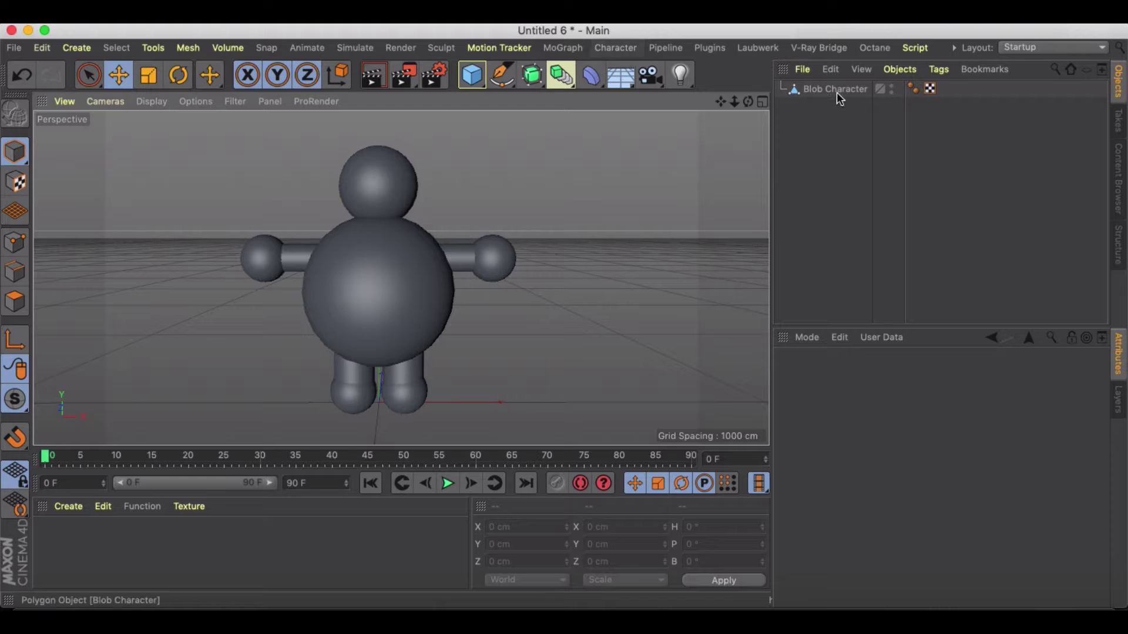
click(605, 48)
click(637, 154)
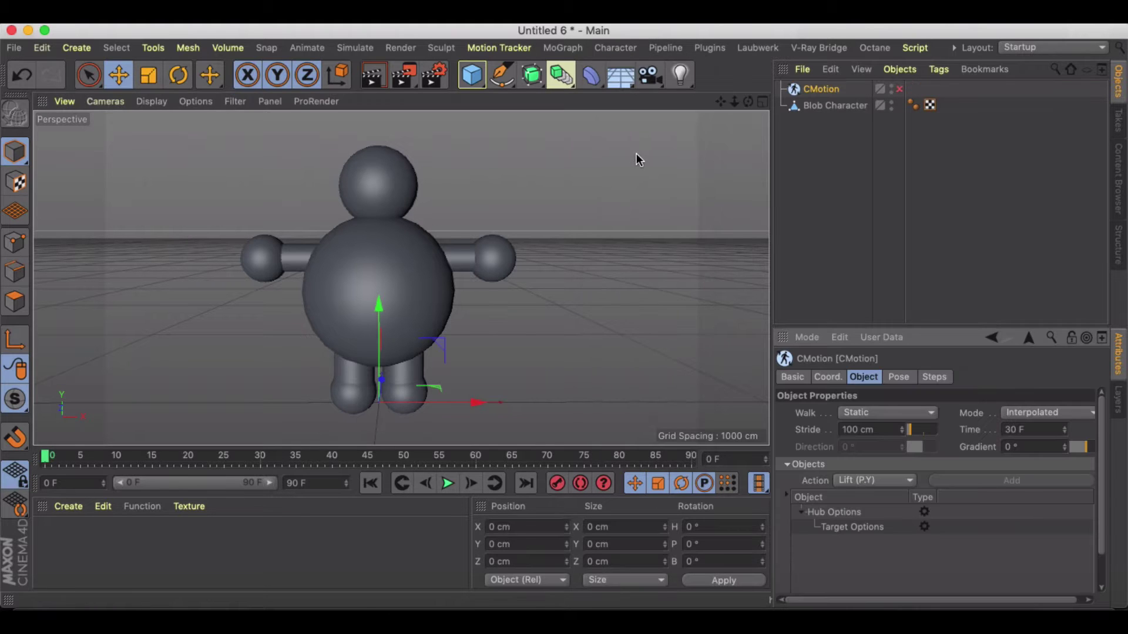
click(834, 88)
key(Delete)
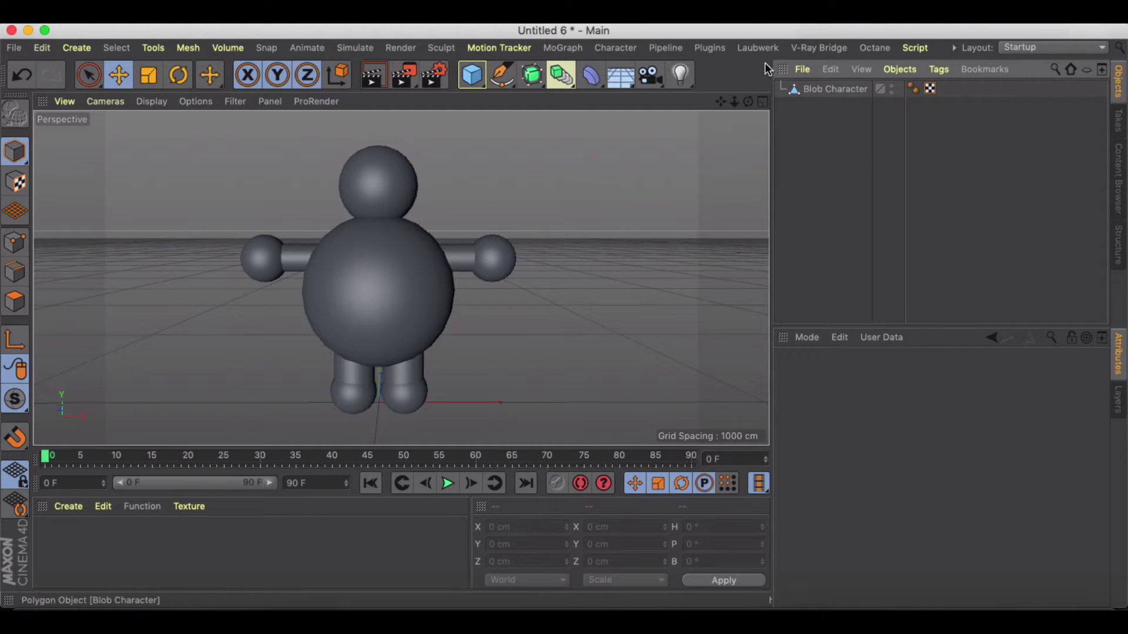
Add a Character object, choose the Biped template, and add its Root component.
click(615, 48)
click(636, 149)
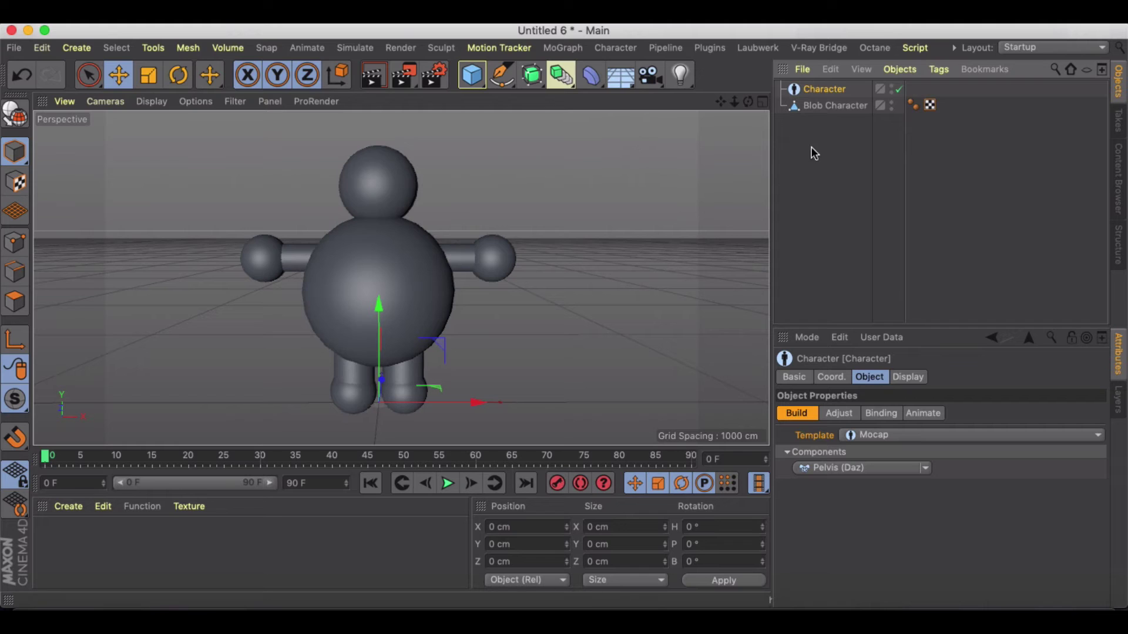
click(863, 436)
click(876, 298)
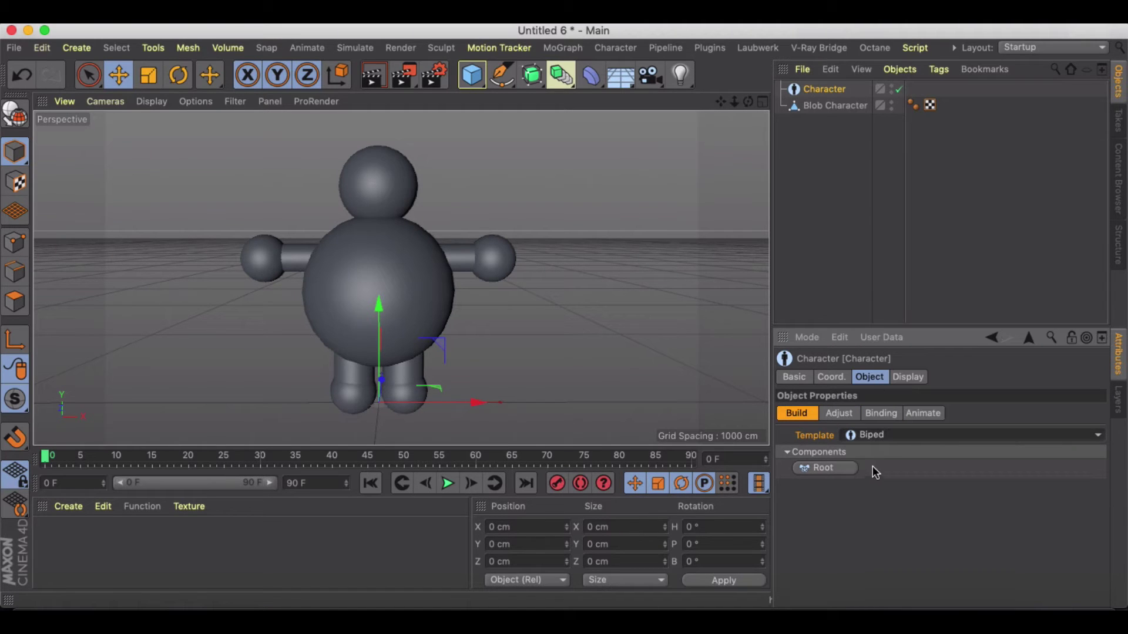
click(839, 467)
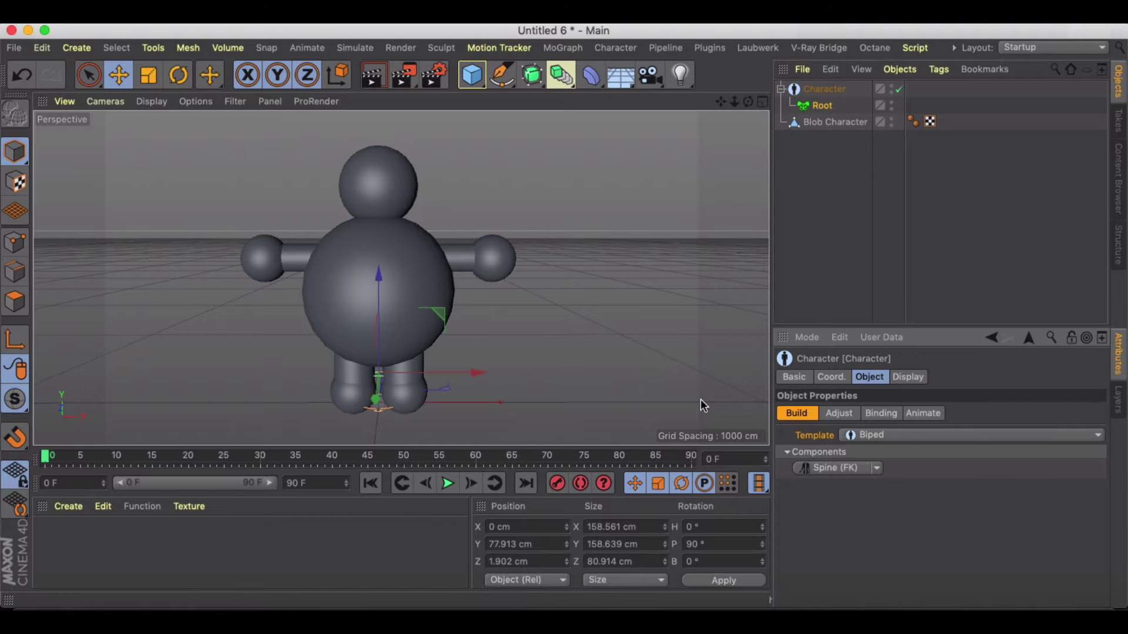
Switch the Character to Adjust mode and raise the root's upper controller into the lower part of the body sphere.
scroll(358, 313, up, 3)
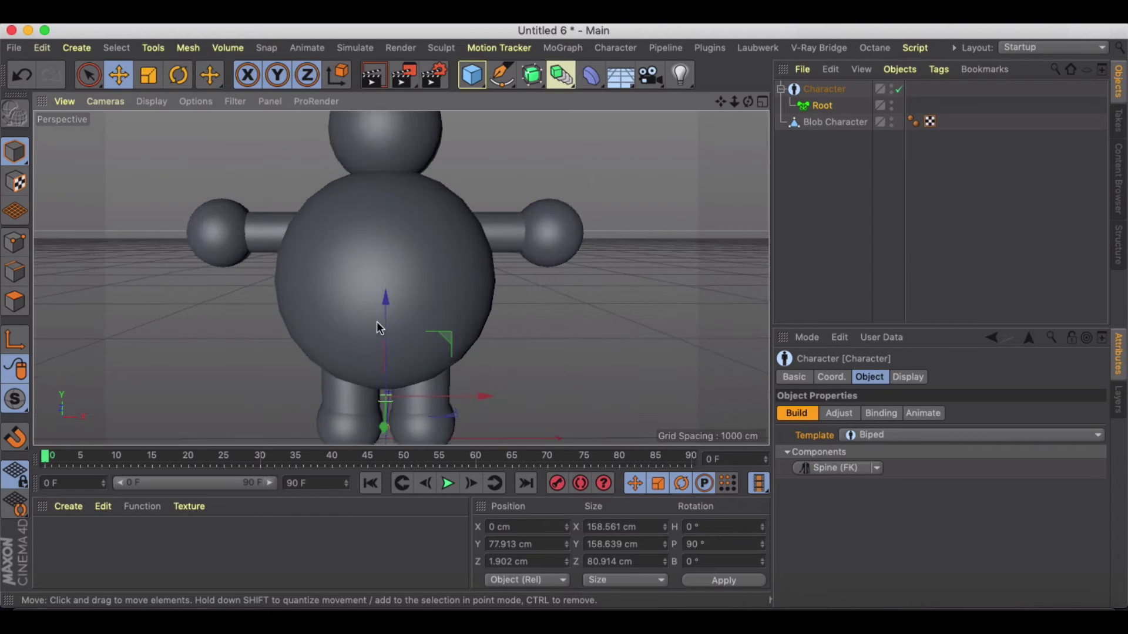
alt+drag(376, 322, 408, 346)
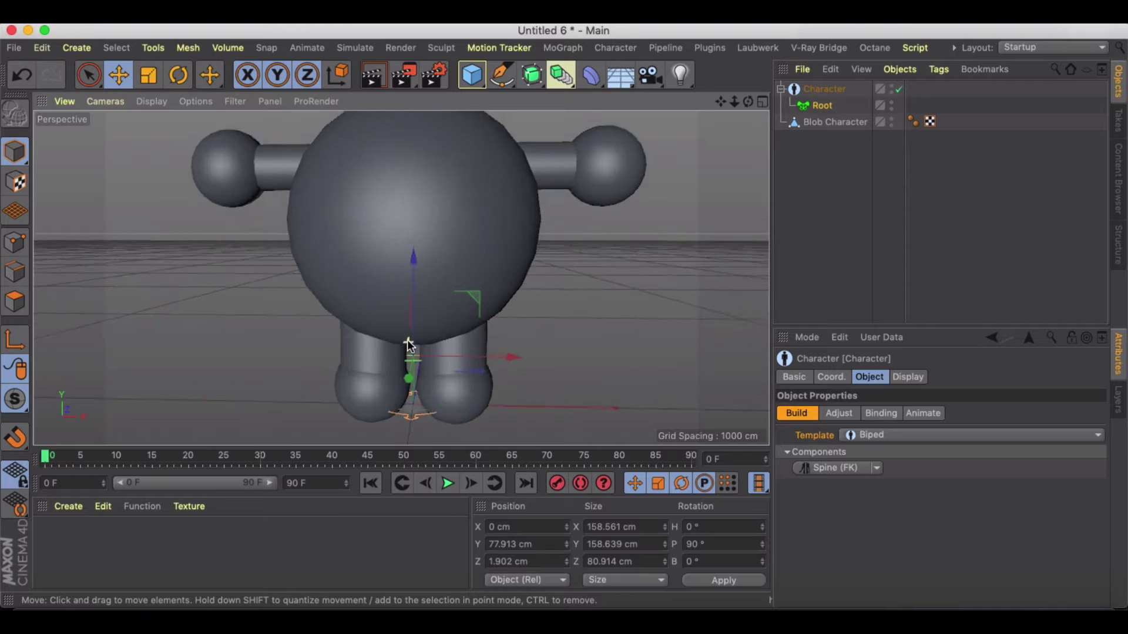
scroll(408, 345, up, 2)
click(839, 413)
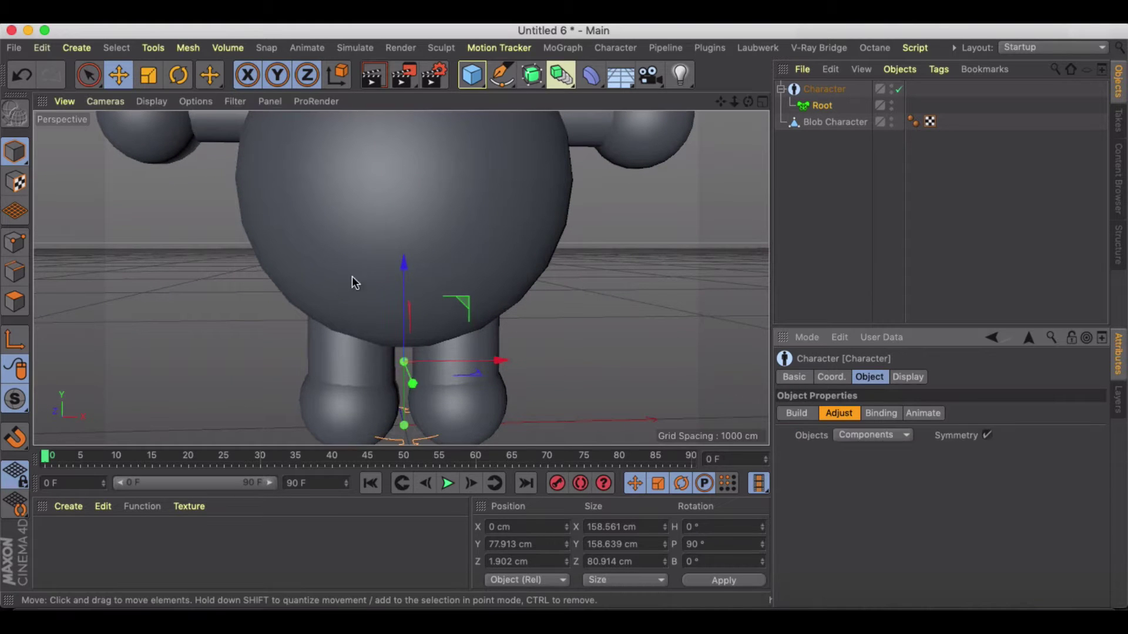
drag(405, 260, 403, 190)
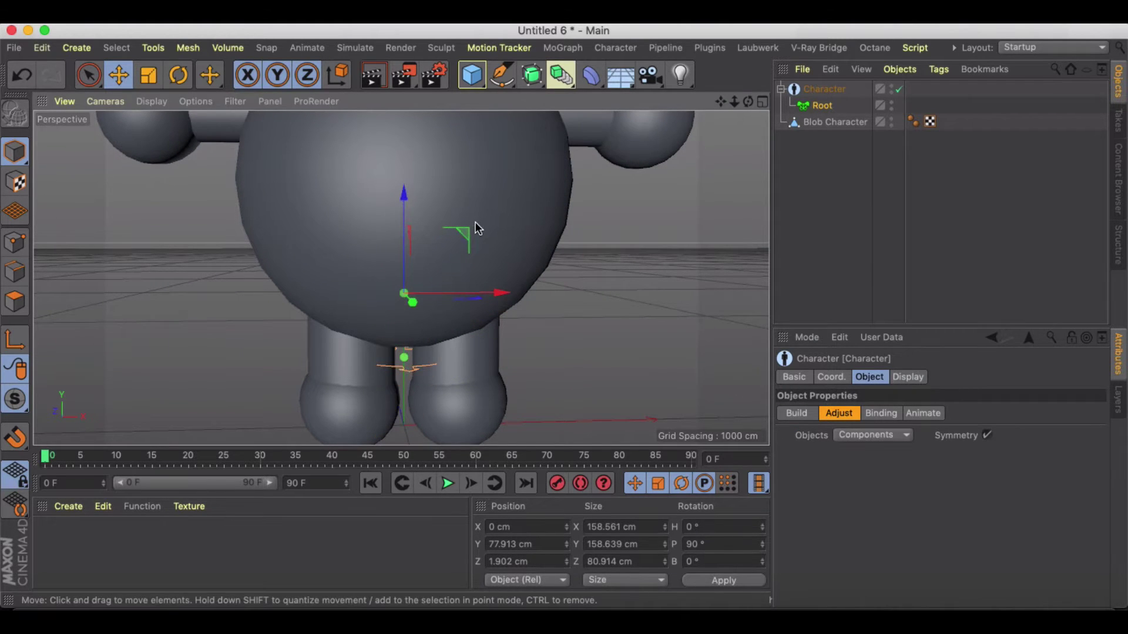
key(t)
drag(475, 228, 544, 245)
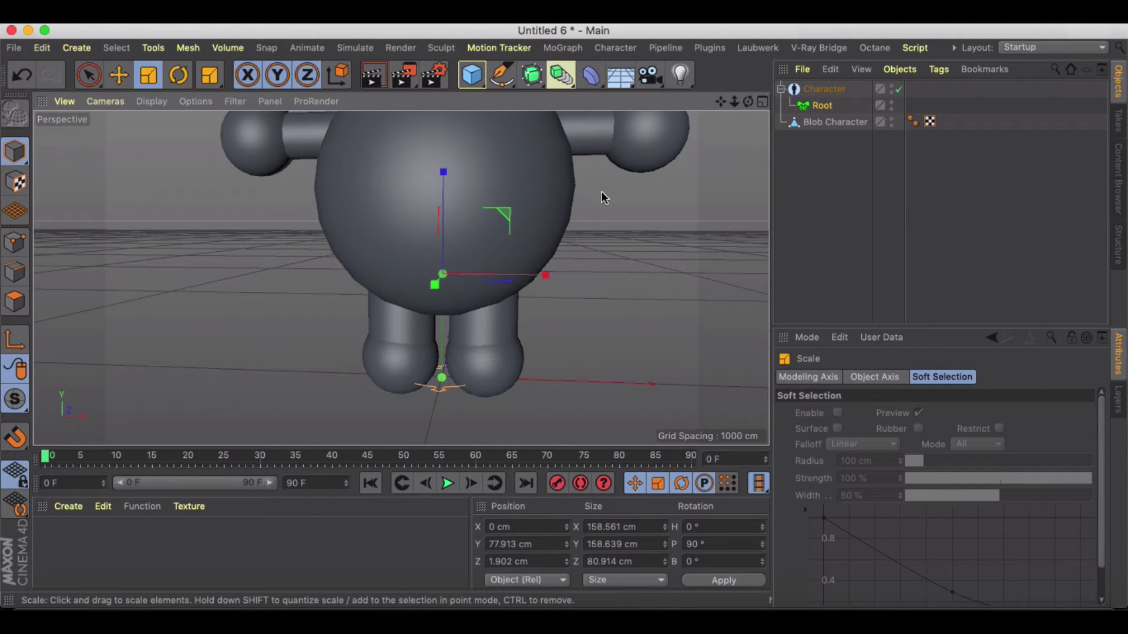
key(super+z)
Return the Character to Build mode and add a Spine (FK) component under the root.
click(821, 90)
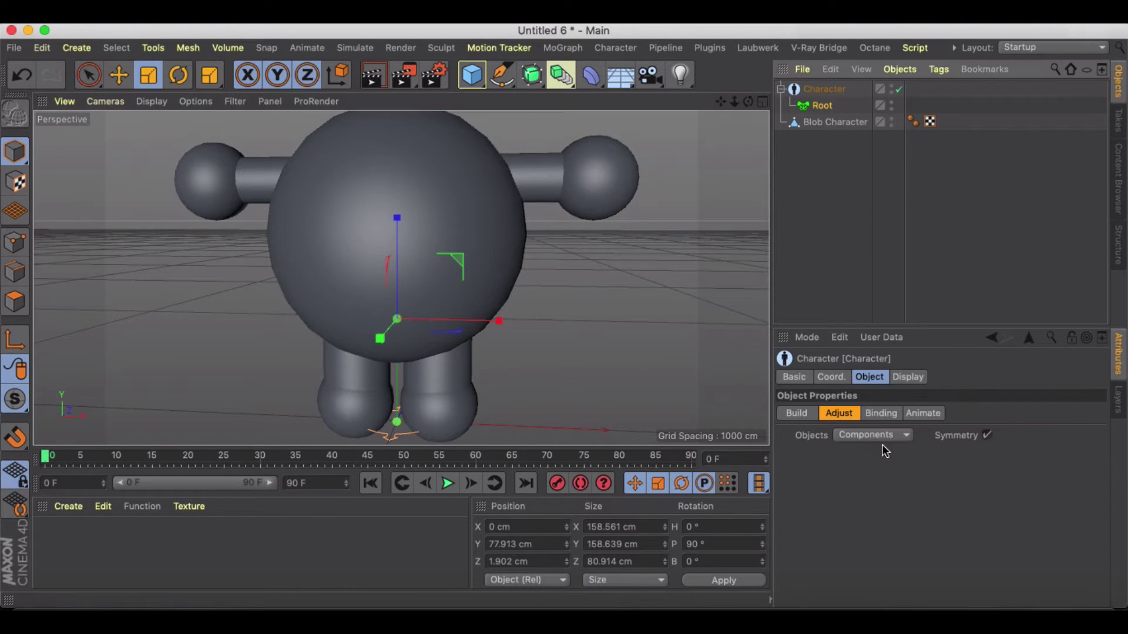
click(800, 415)
click(840, 469)
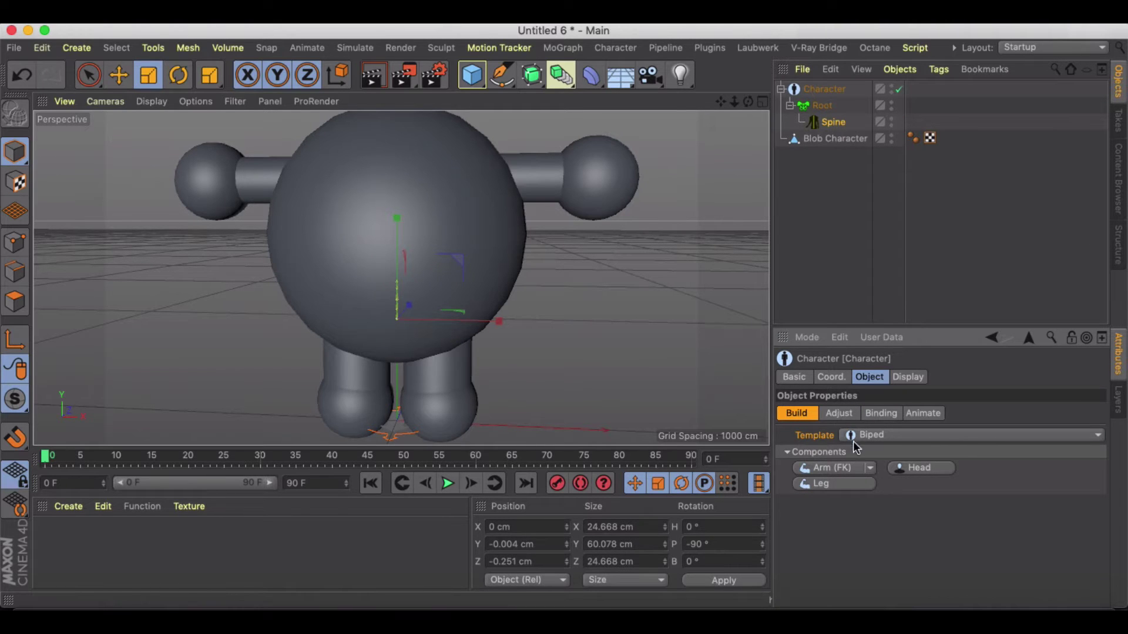
Add left and right Arm (FK) components to the spine, undoing the extra thumb on the left arm.
click(838, 467)
click(838, 466)
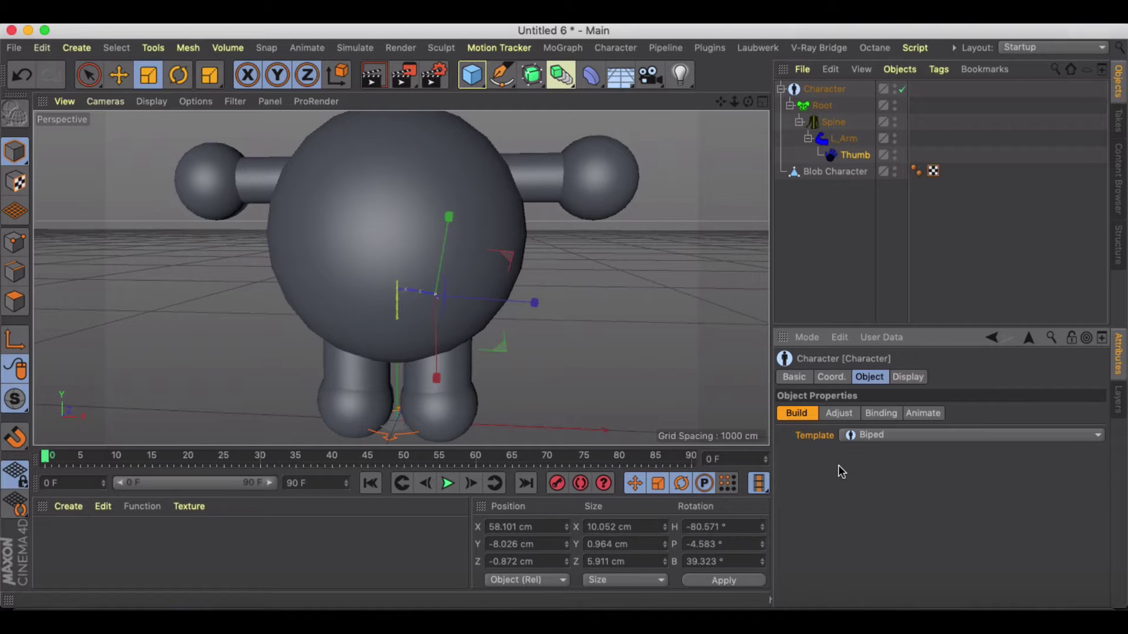
key(super+z)
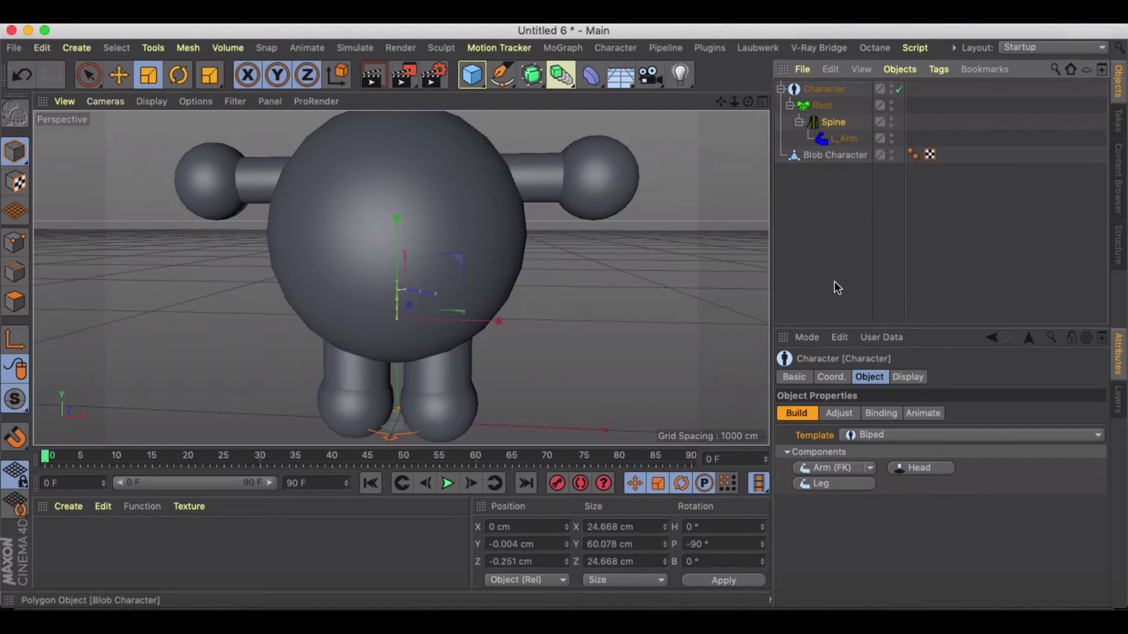
click(825, 469)
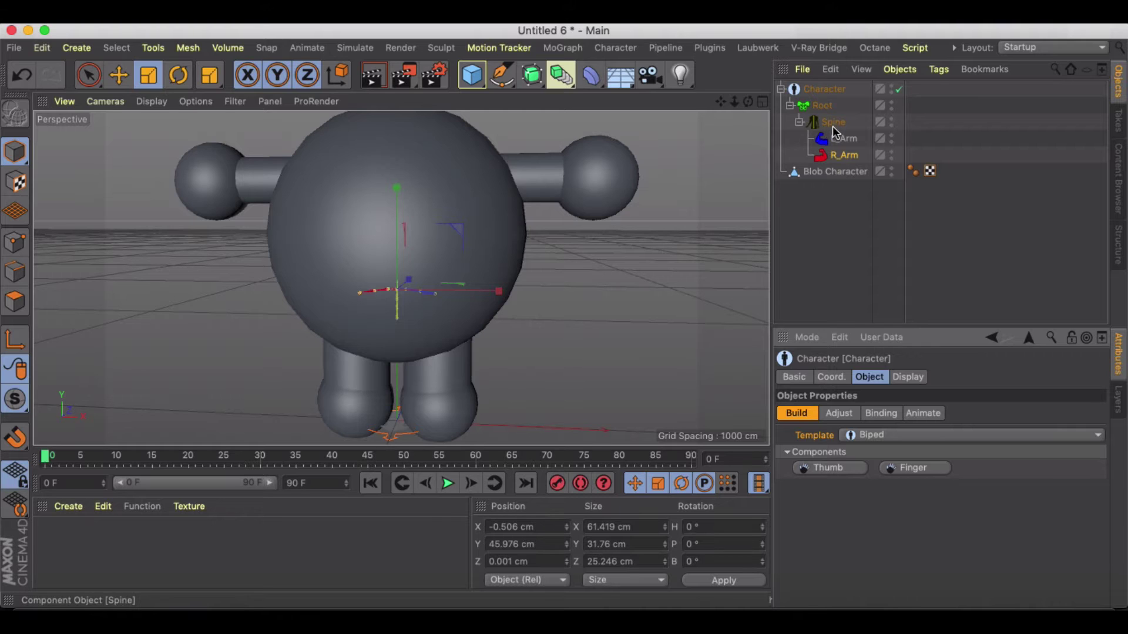
Select the spine with both arms, scale them up in Adjust mode, and raise them to about Y 325 cm.
click(833, 125)
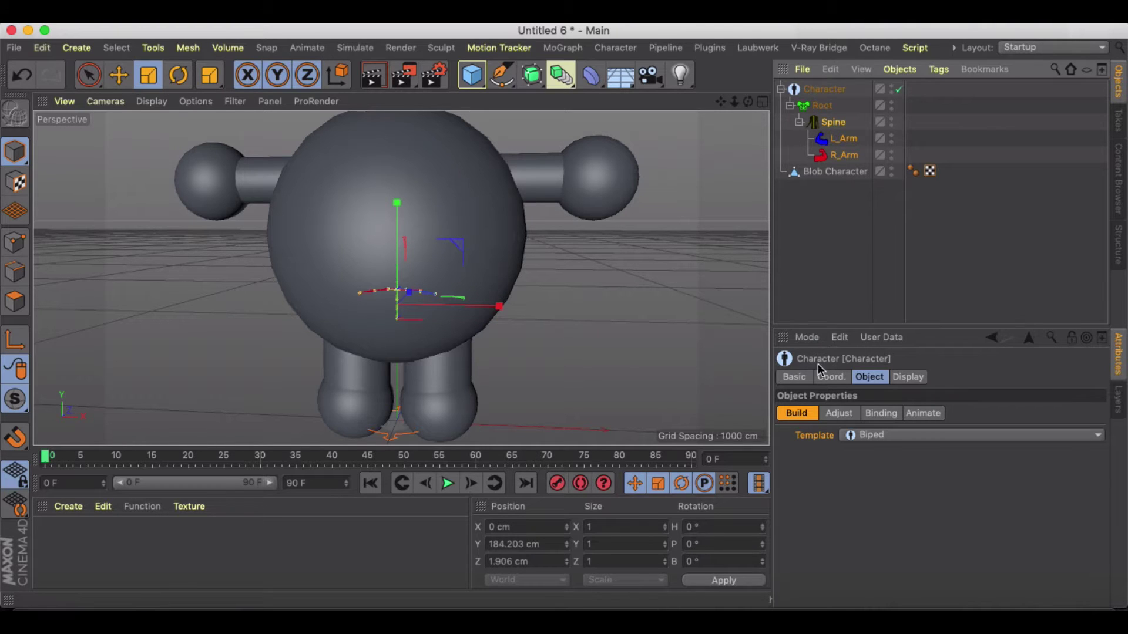
click(839, 413)
drag(510, 234, 749, 123)
key(e)
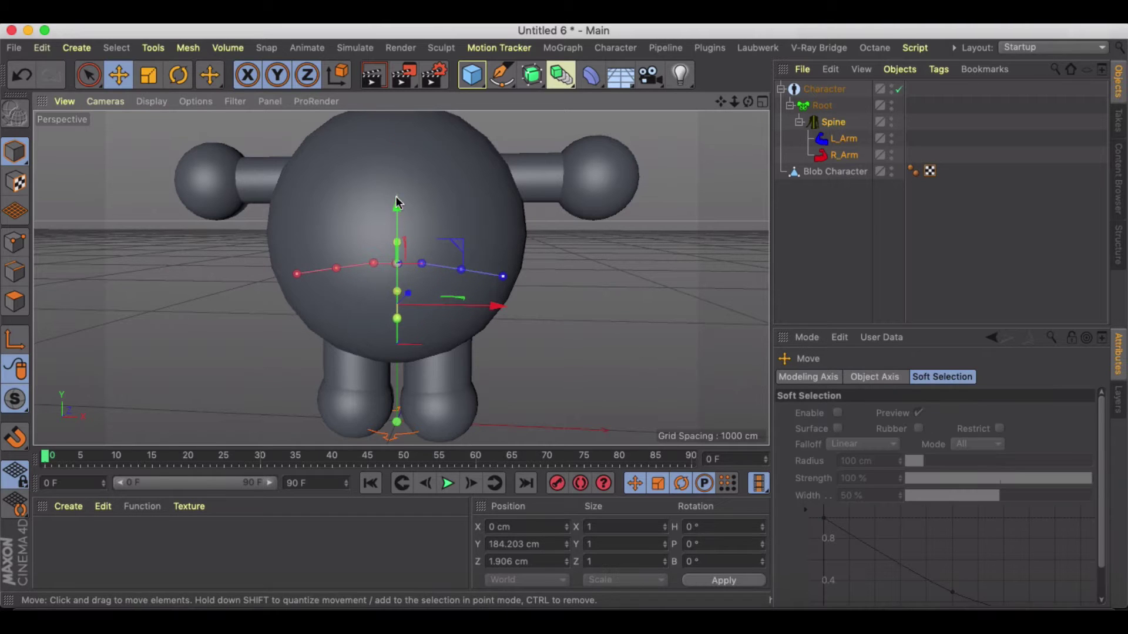
drag(397, 202, 415, 118)
Enlarge the spine and arms until they reach the hand spheres, and lower them to about Y 294 cm.
key(t)
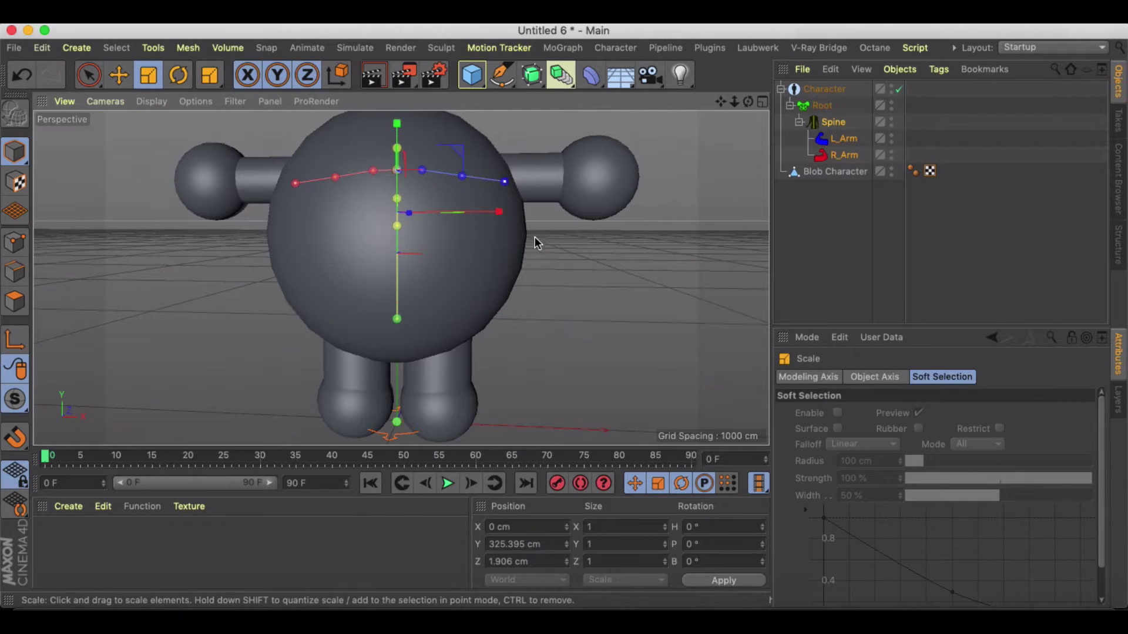
drag(534, 240, 640, 224)
alt+middle_drag(503, 269, 506, 324)
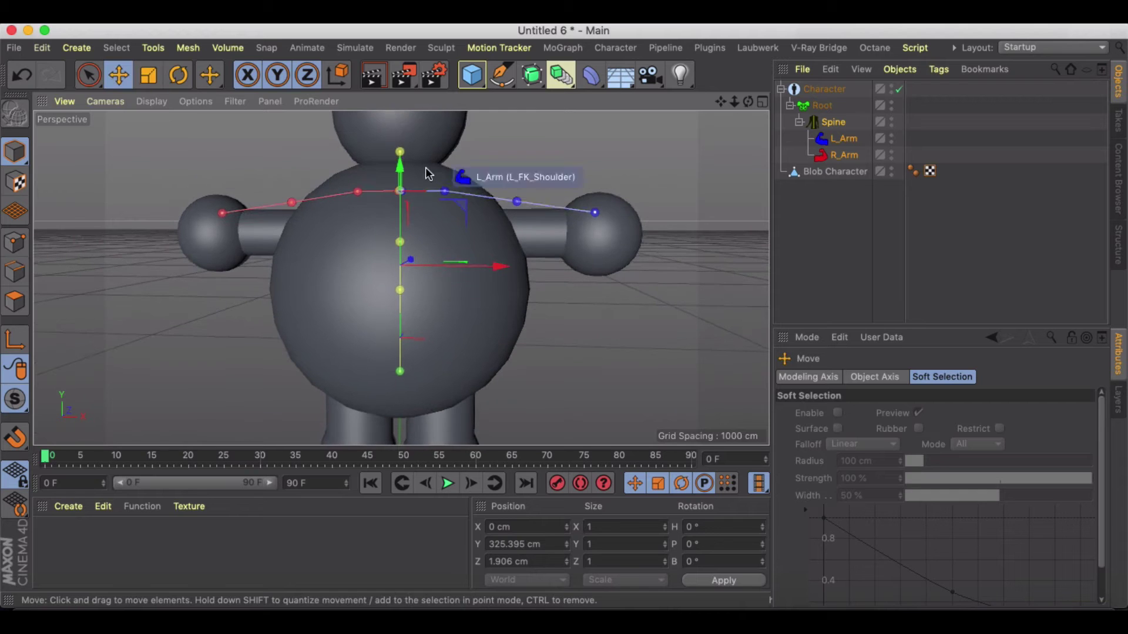
key(e)
drag(403, 173, 436, 270)
click(89, 74)
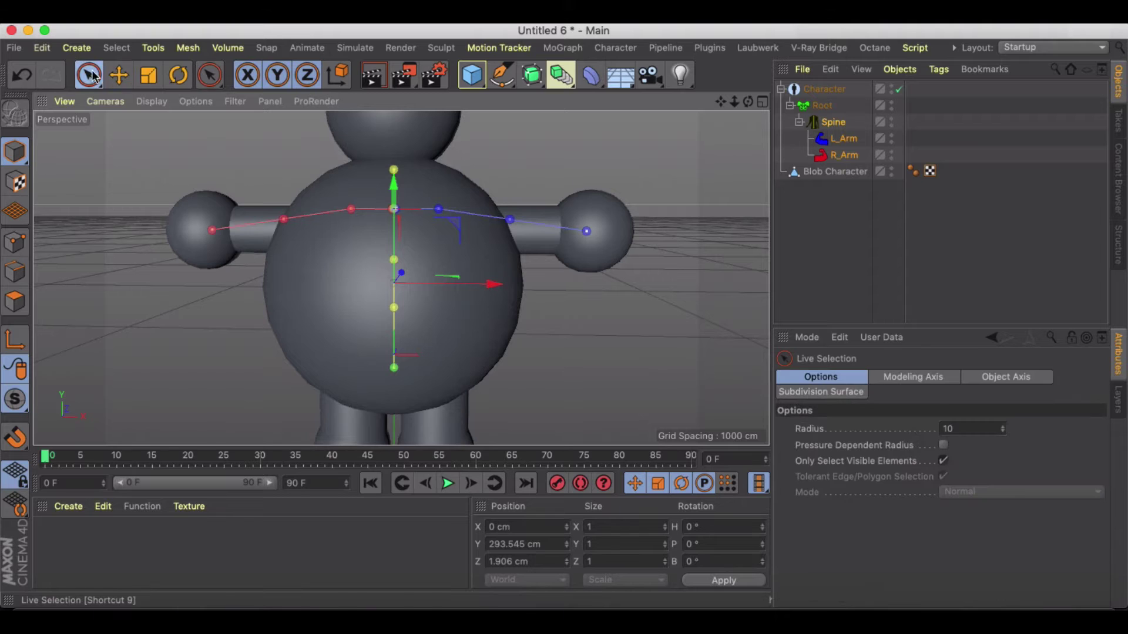
click(293, 241)
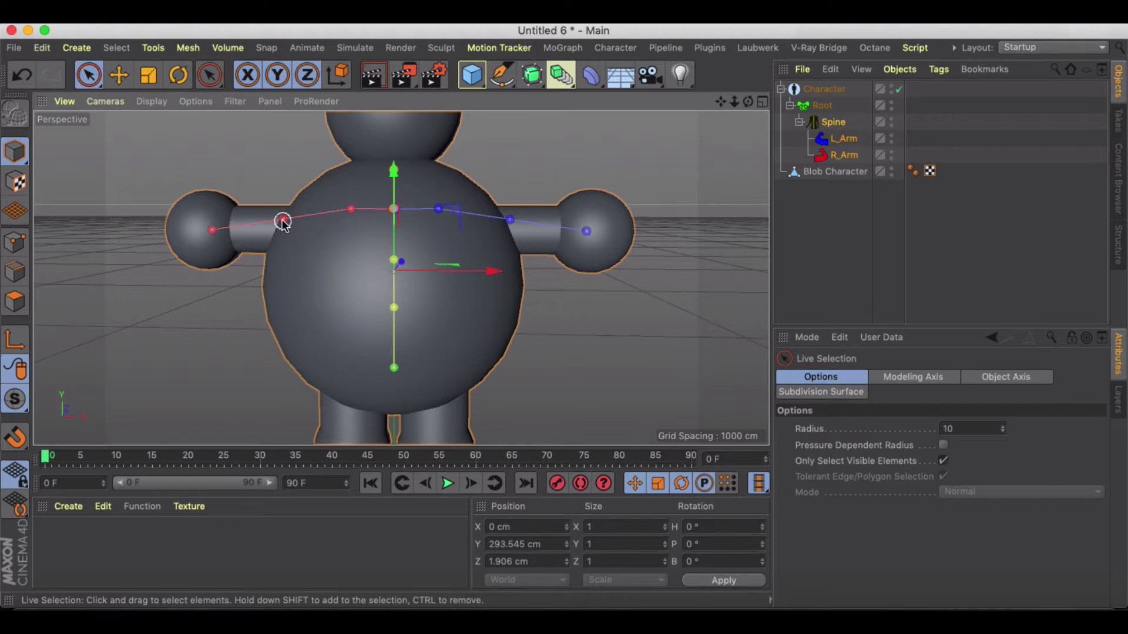
click(531, 213)
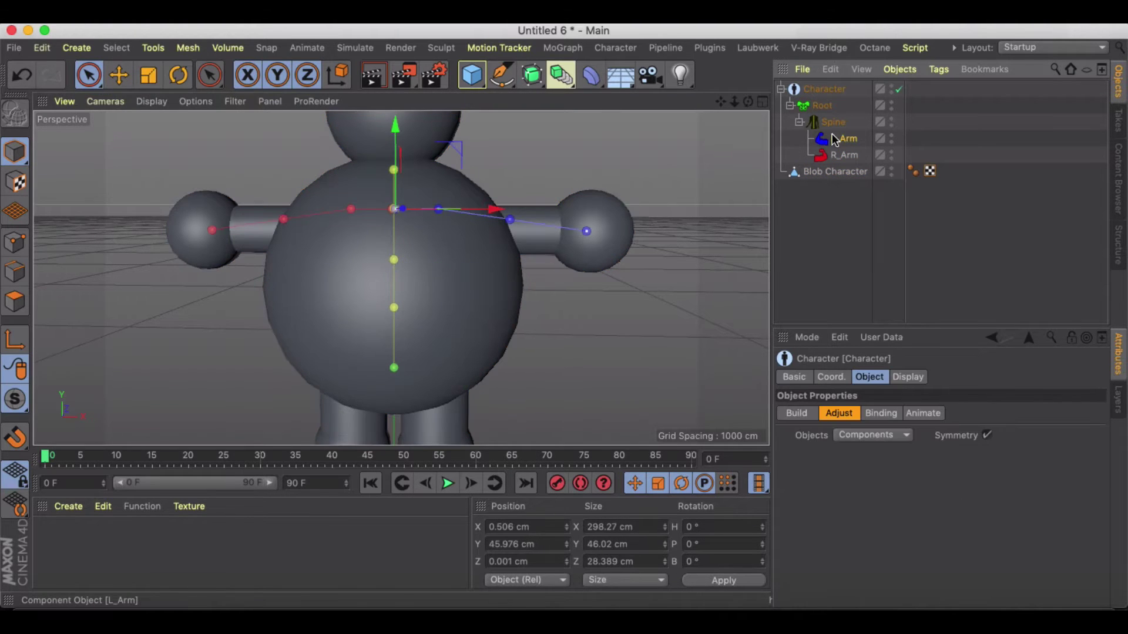
click(511, 228)
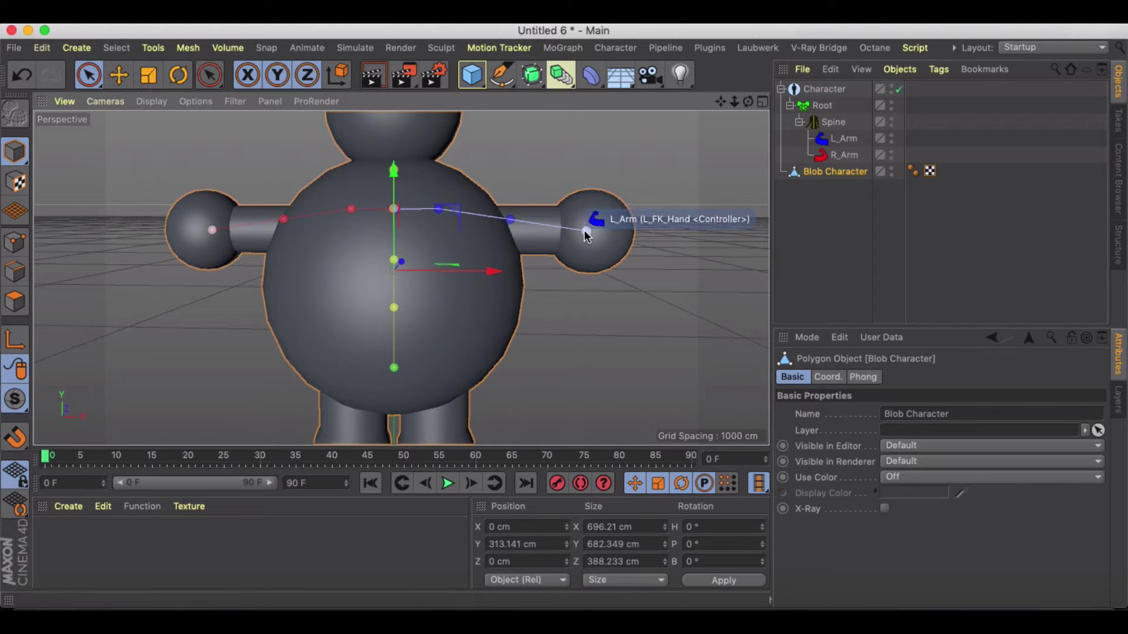
Lower the left elbow joint slightly and raise the left hand joint so the forearm runs level, keeping symmetry on.
click(118, 74)
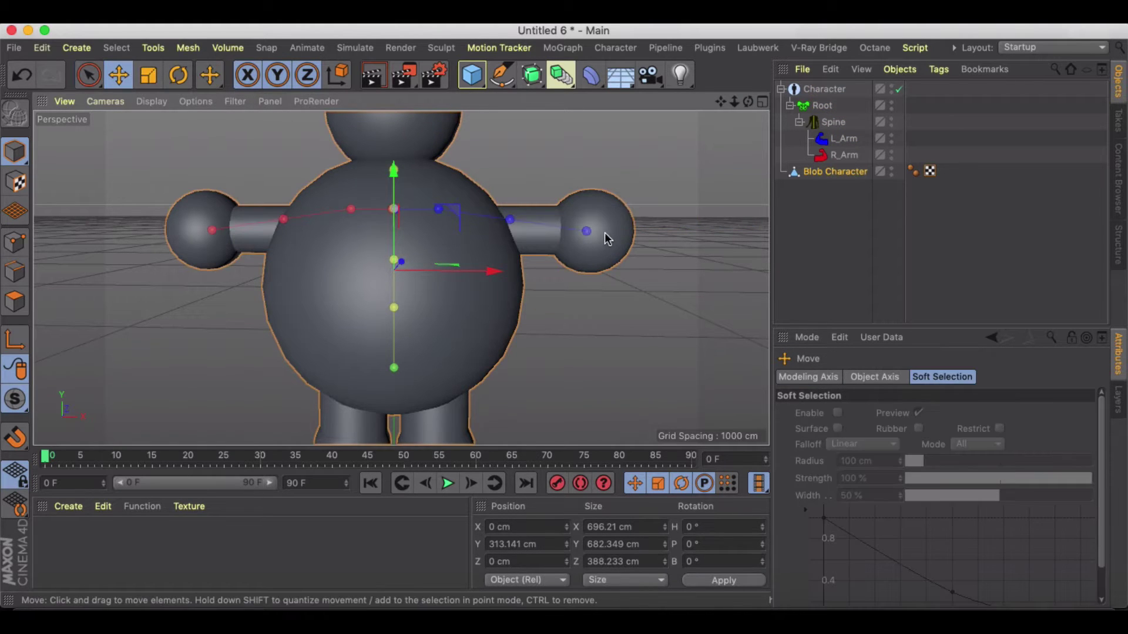
click(587, 232)
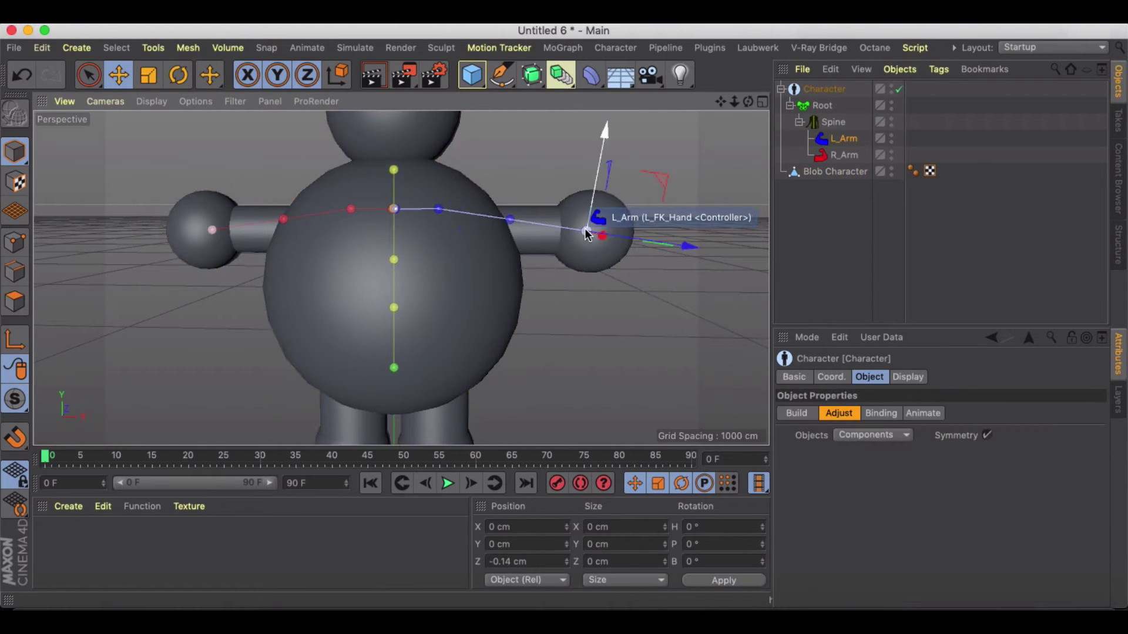
shift+click(213, 229)
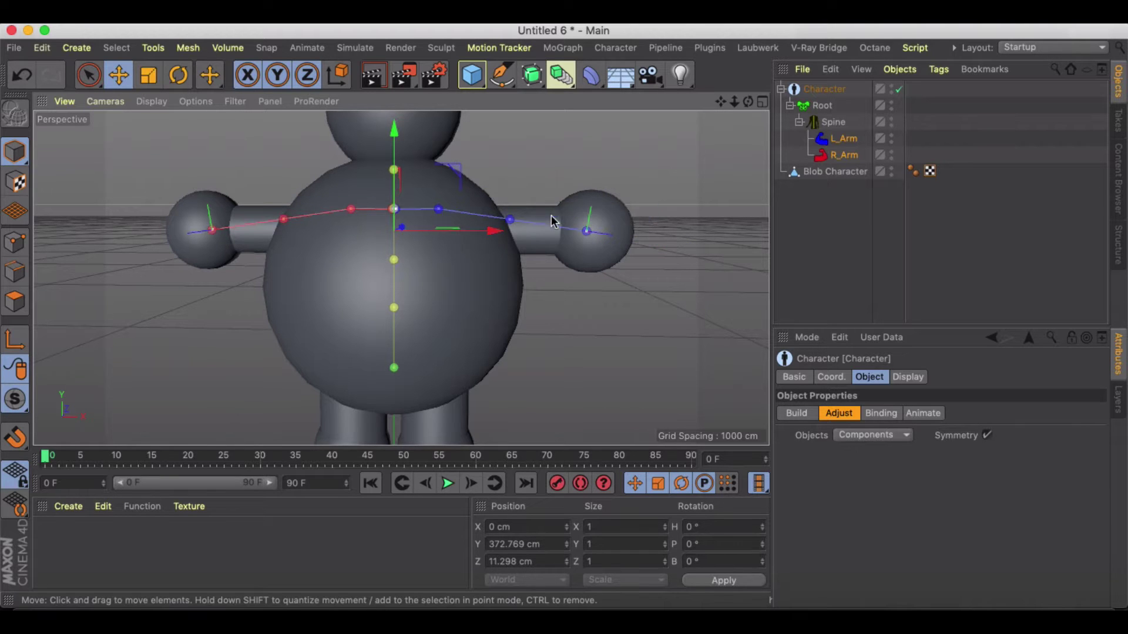
click(510, 219)
drag(527, 128, 526, 142)
click(437, 209)
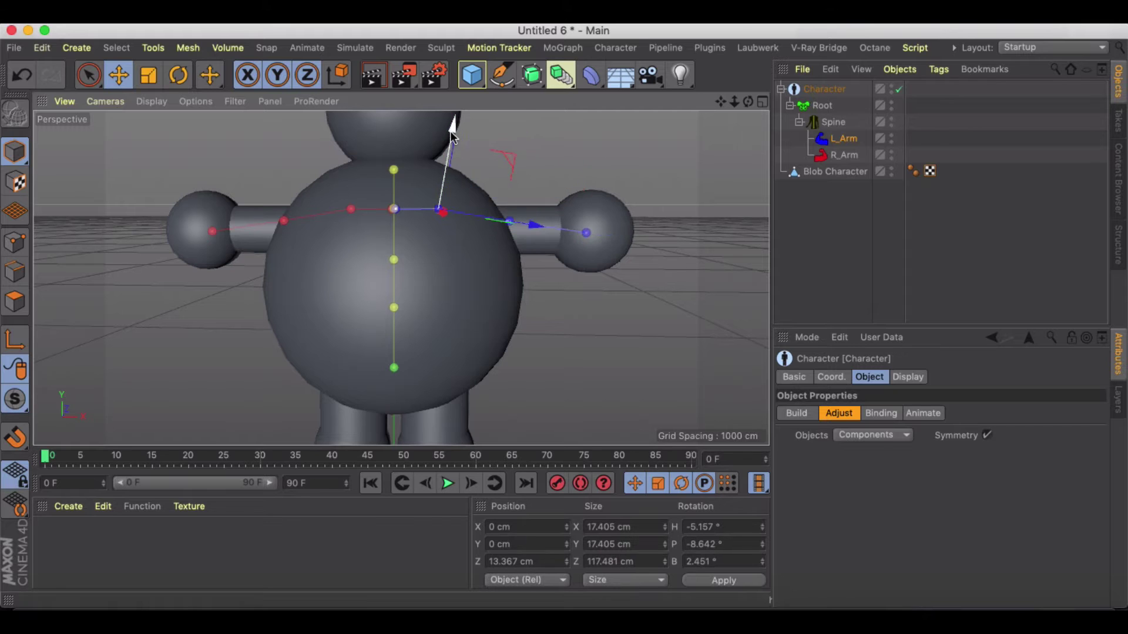
click(587, 232)
drag(607, 152, 611, 125)
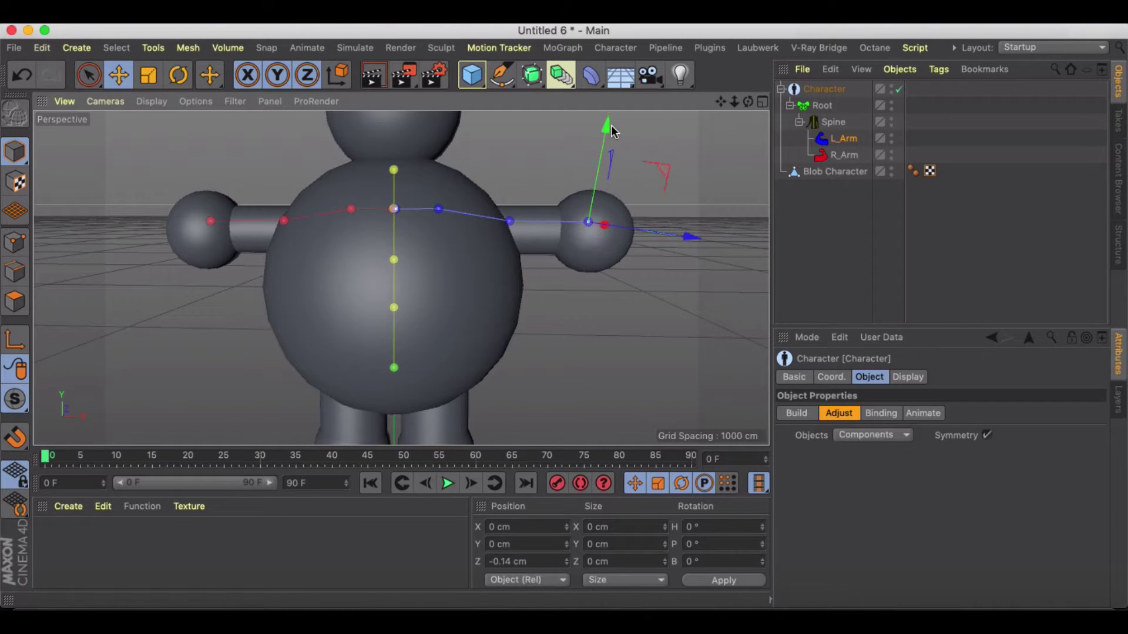
Slide the left elbow joint outward along the arm, just past the edge of the body sphere.
click(510, 219)
drag(605, 221, 614, 227)
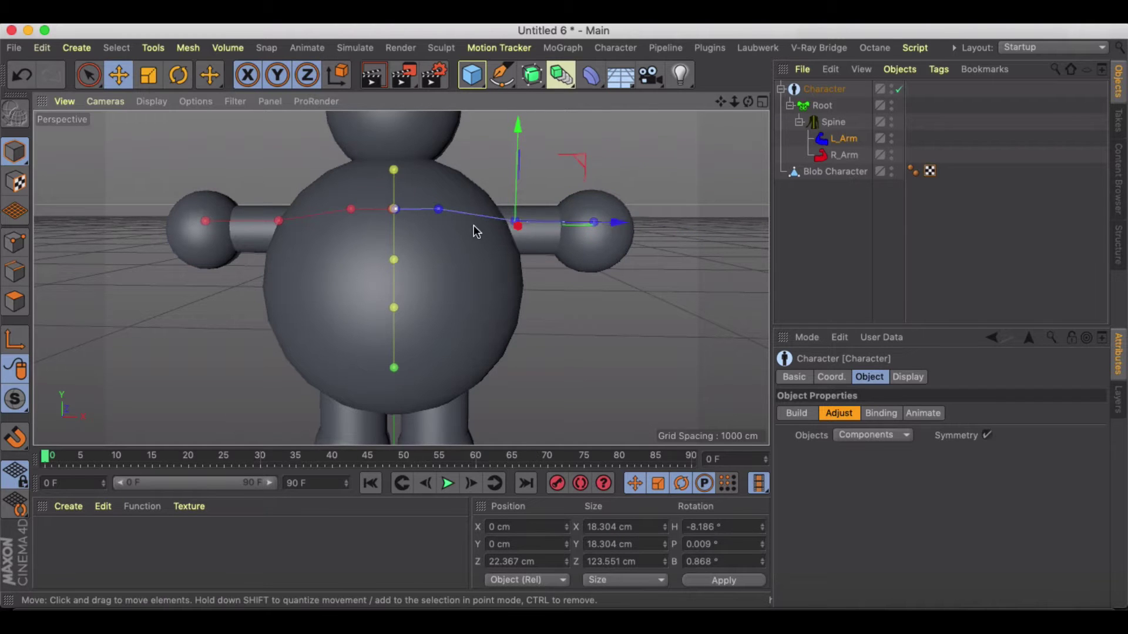
scroll(471, 224, down, 2)
alt+drag(463, 235, 479, 233)
drag(590, 223, 595, 224)
alt+middle_drag(442, 256, 419, 223)
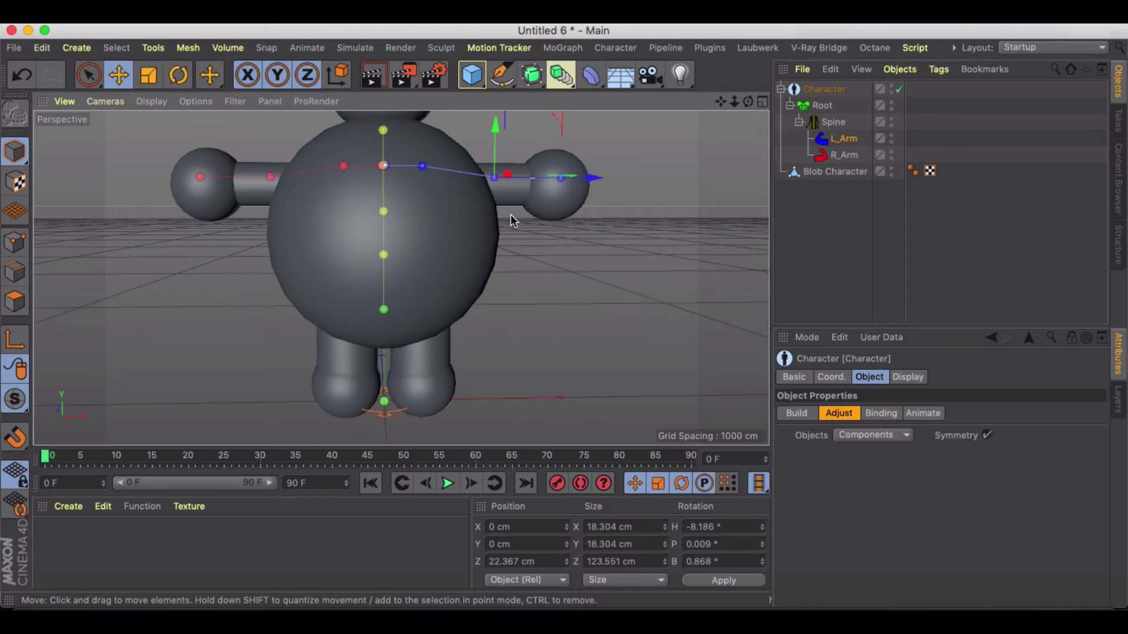
Return to Build mode and add left and right Leg components under the spine.
click(833, 122)
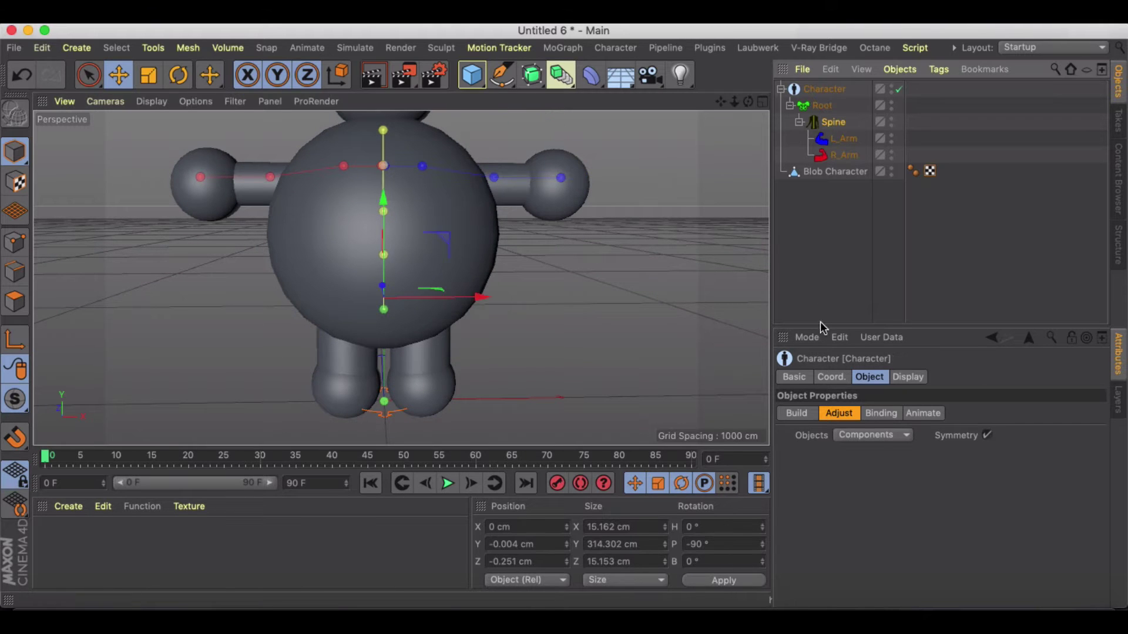
click(805, 407)
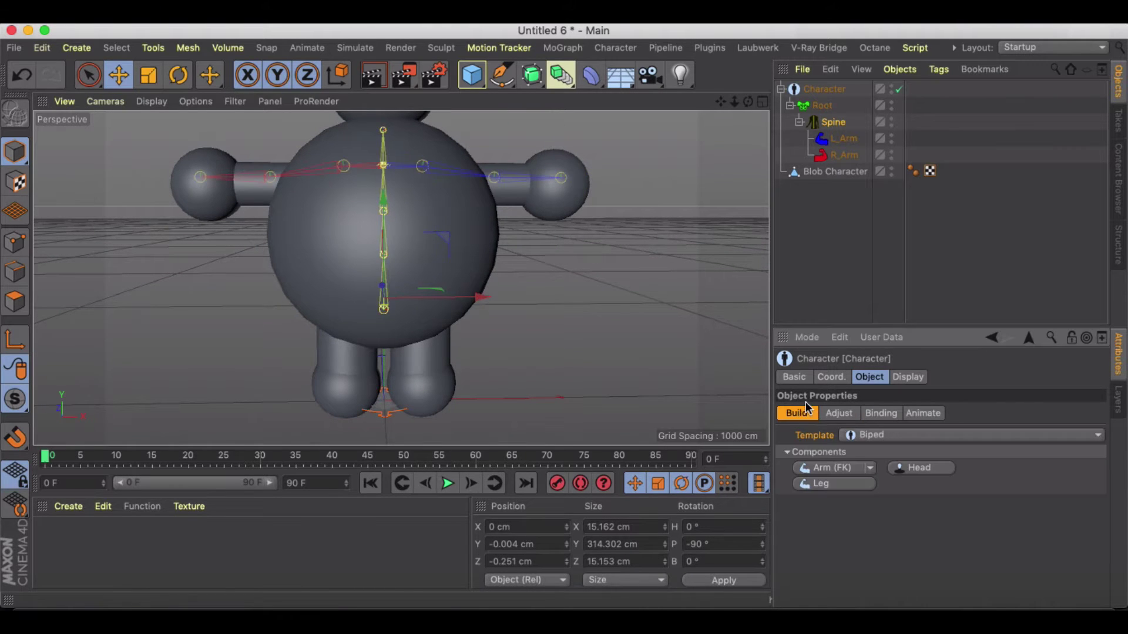
click(840, 482)
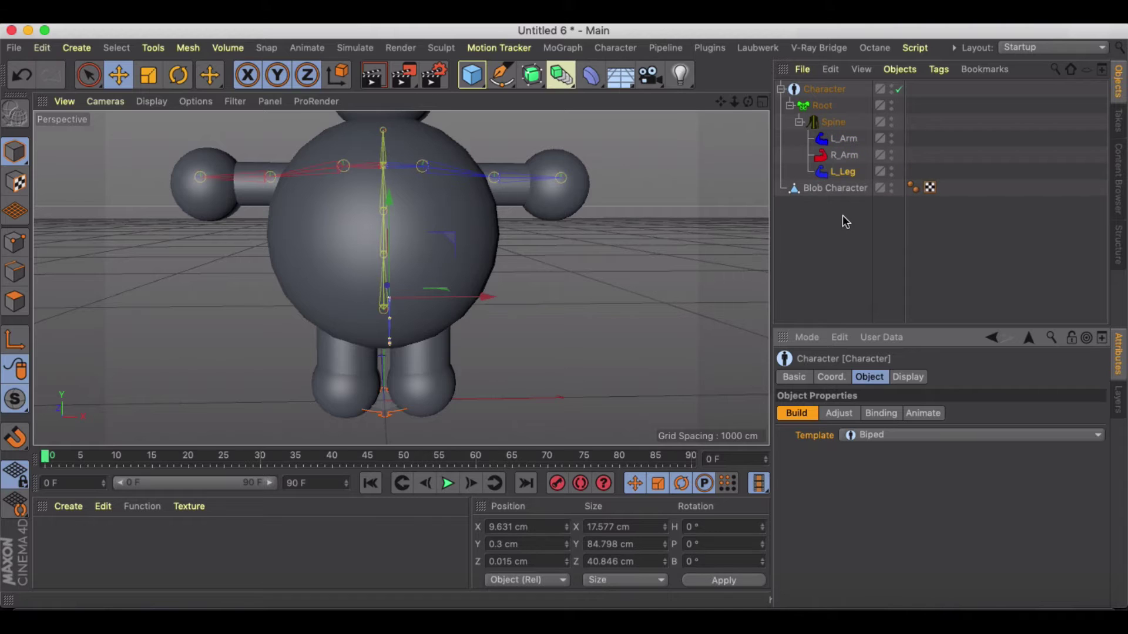
click(833, 121)
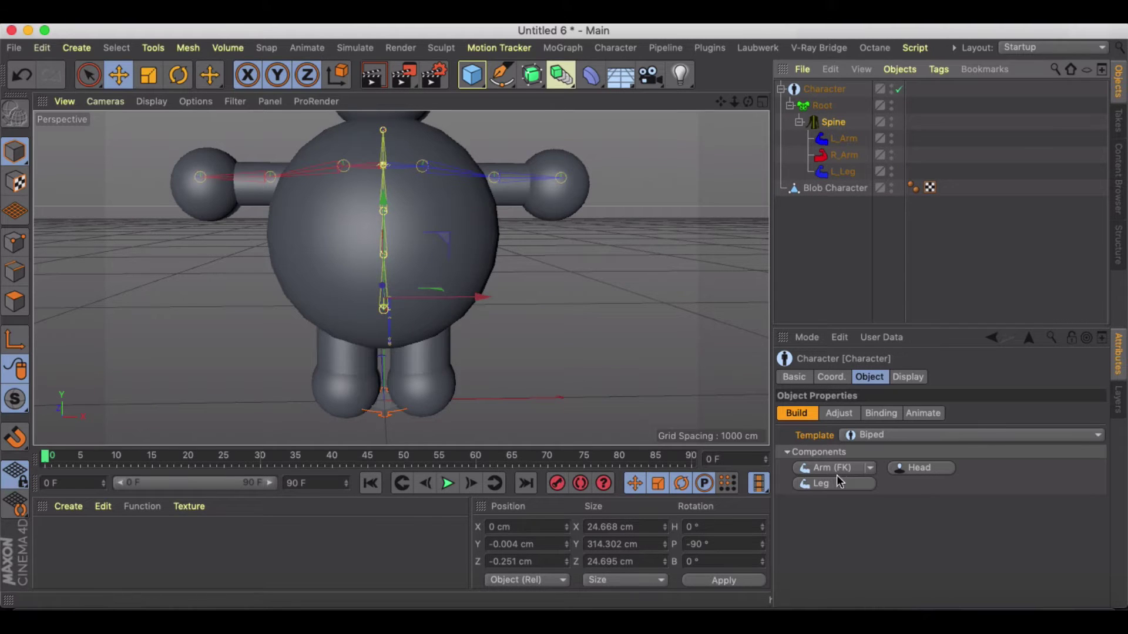
click(839, 481)
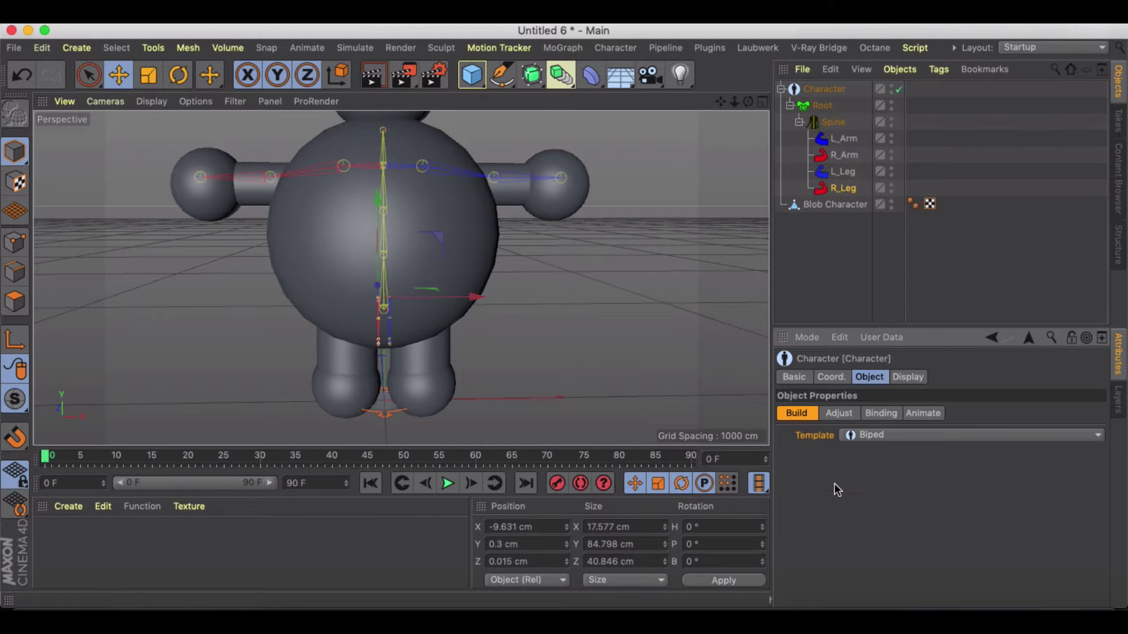
Select both leg components and spread them apart along X in Adjust mode, out toward the leg cylinders.
click(848, 176)
shift+click(847, 186)
scroll(478, 271, up, 4)
alt+middle_drag(457, 304, 494, 276)
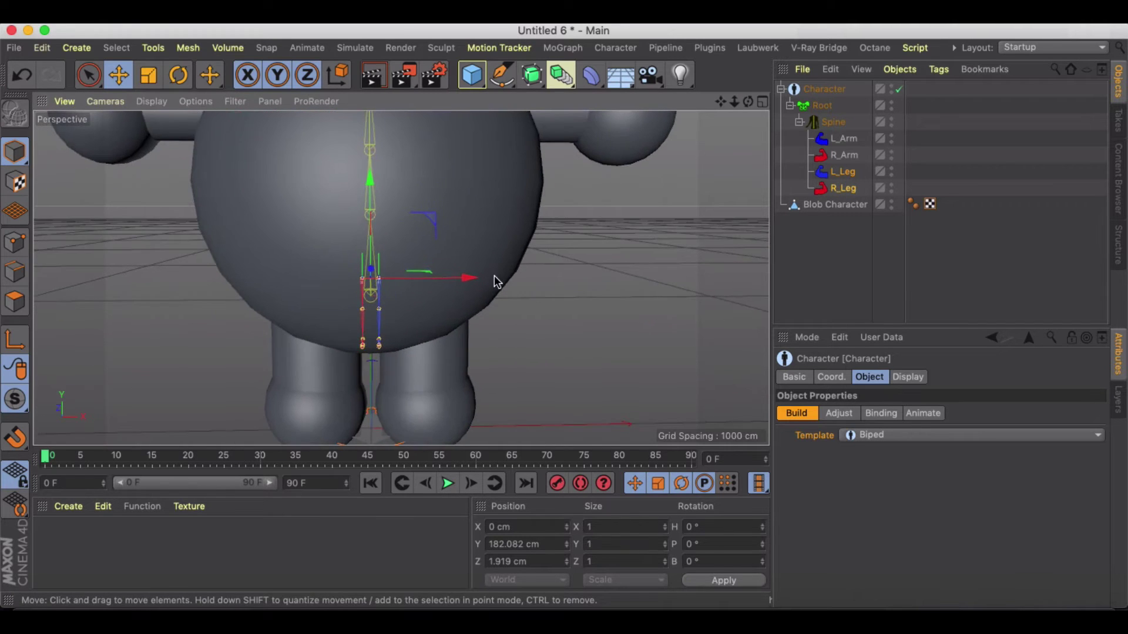
alt+drag(494, 276, 459, 287)
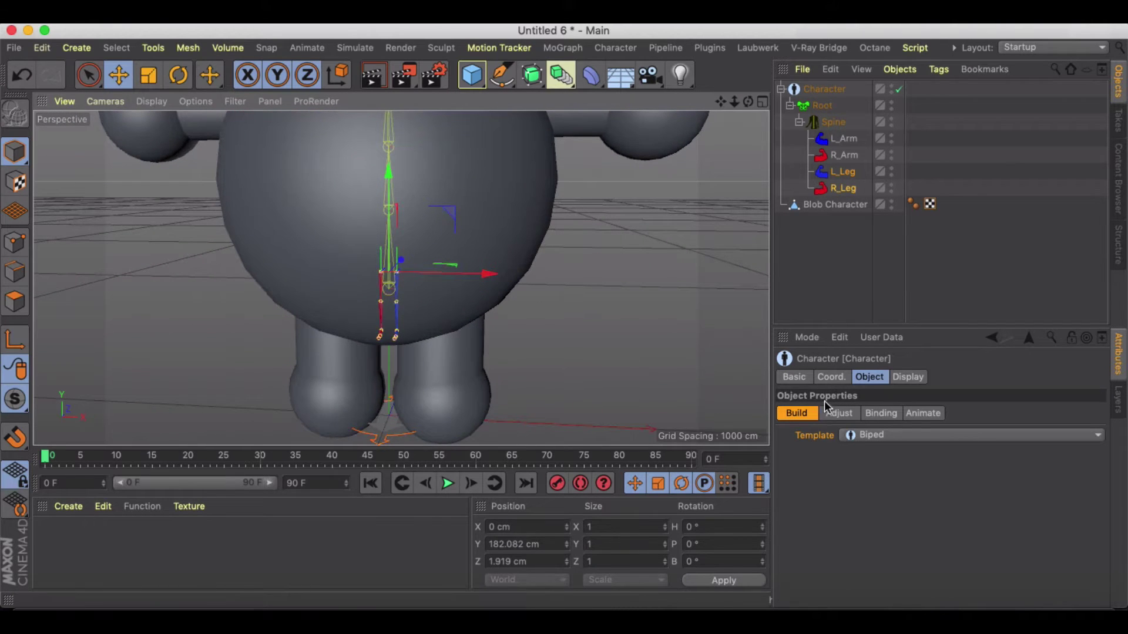
click(837, 413)
key(t)
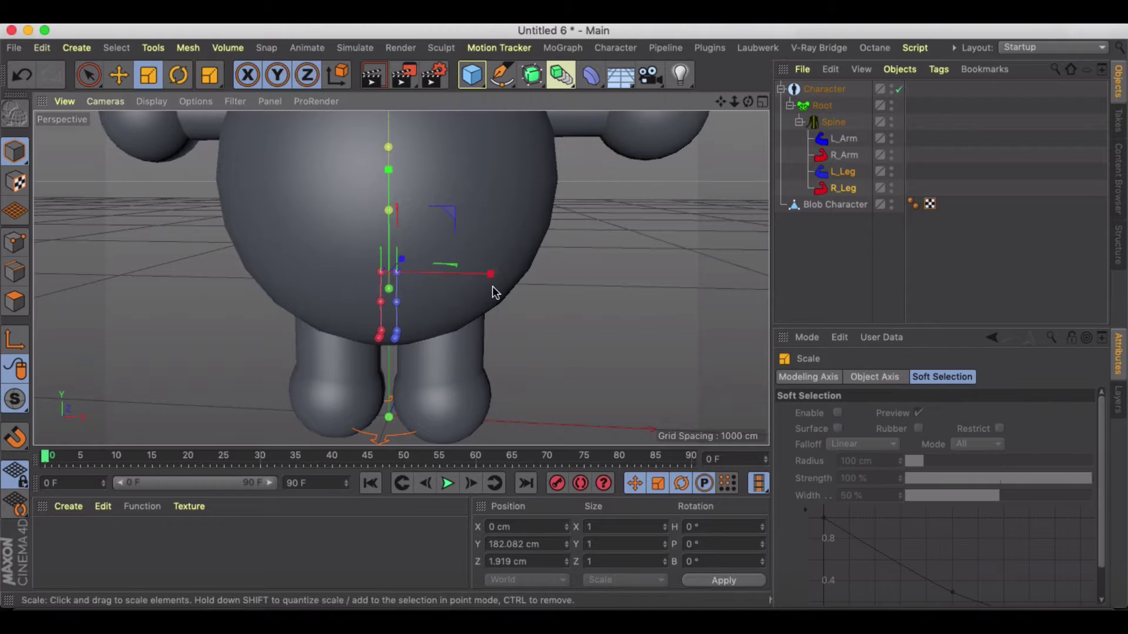
drag(492, 287, 768, 277)
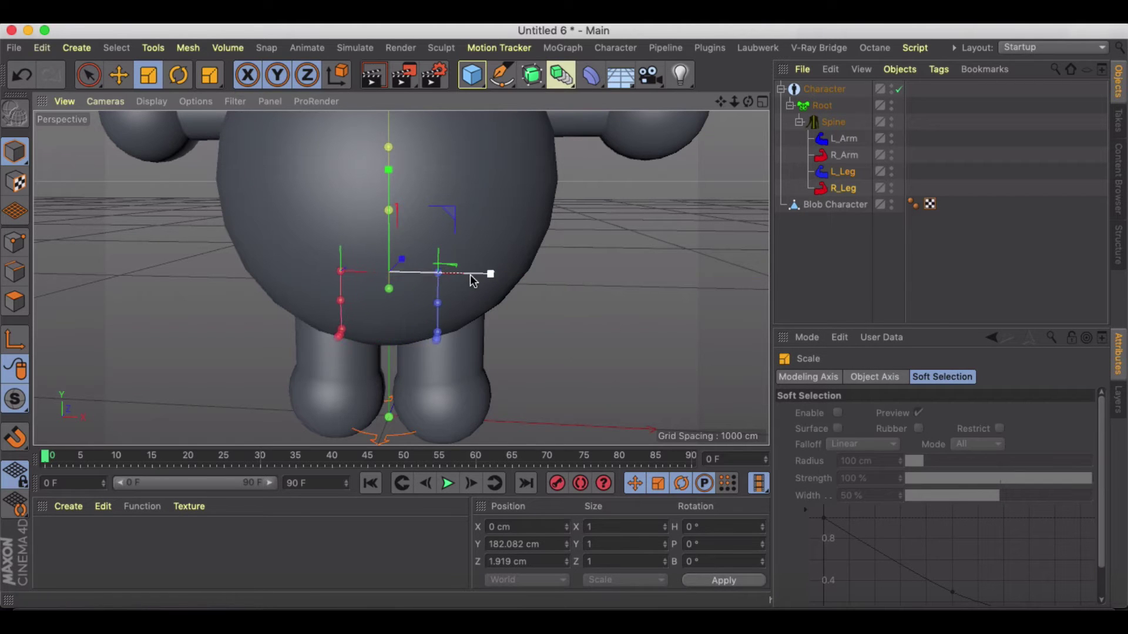
Scale both leg components up uniformly until their foot joints reach the foot spheres.
key(e)
key(t)
drag(587, 268, 658, 282)
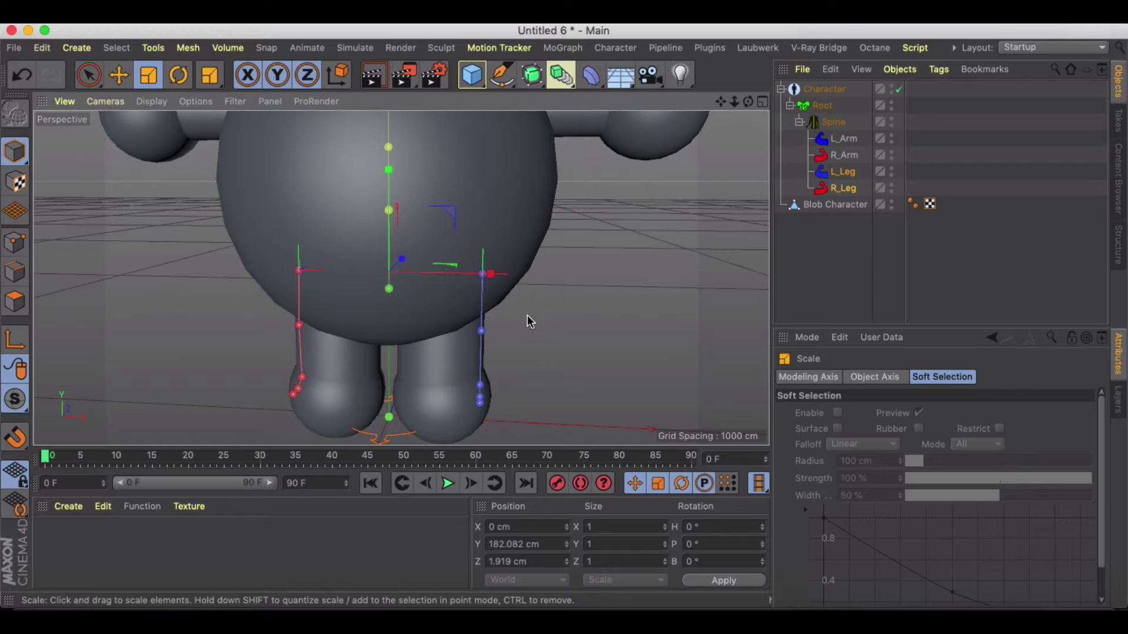
Reposition the left leg's joints from front and side so both mirrored legs run through the middle of the leg cylinders.
key(e)
drag(483, 274, 654, 264)
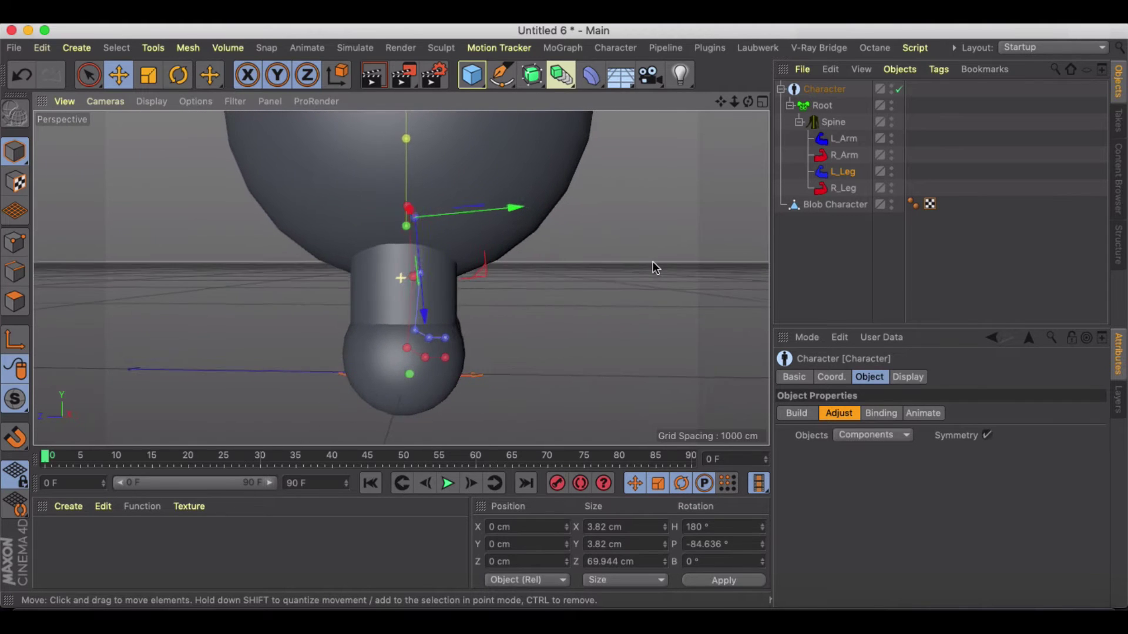
key(t)
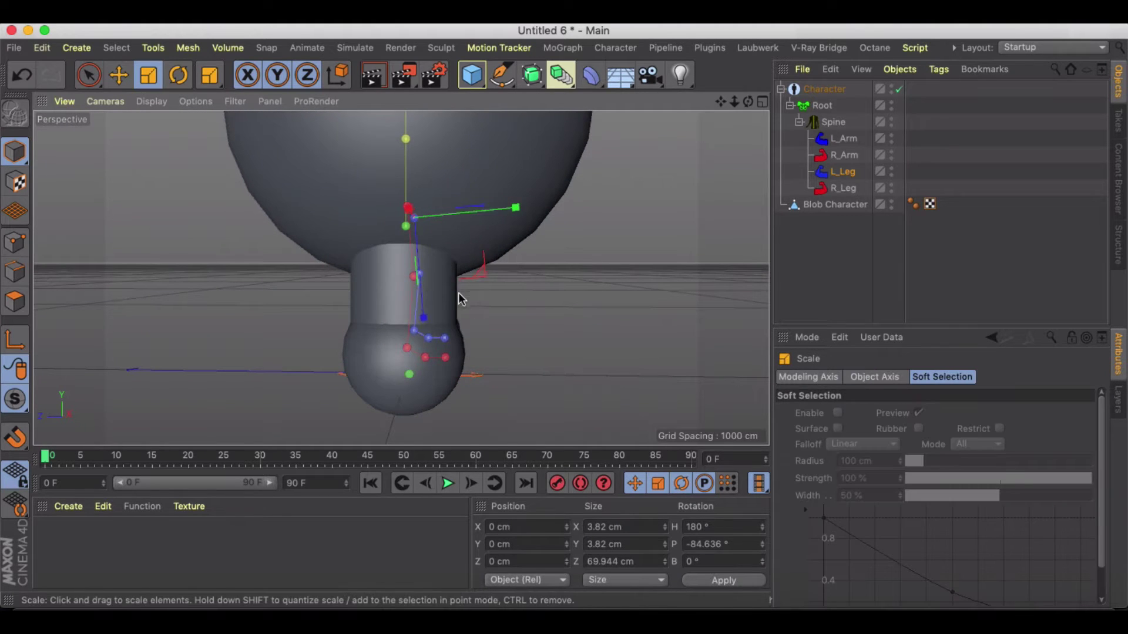
alt+drag(459, 293, 453, 336)
key(e)
drag(523, 204, 506, 210)
alt+drag(382, 282, 244, 295)
scroll(496, 257, down, 10)
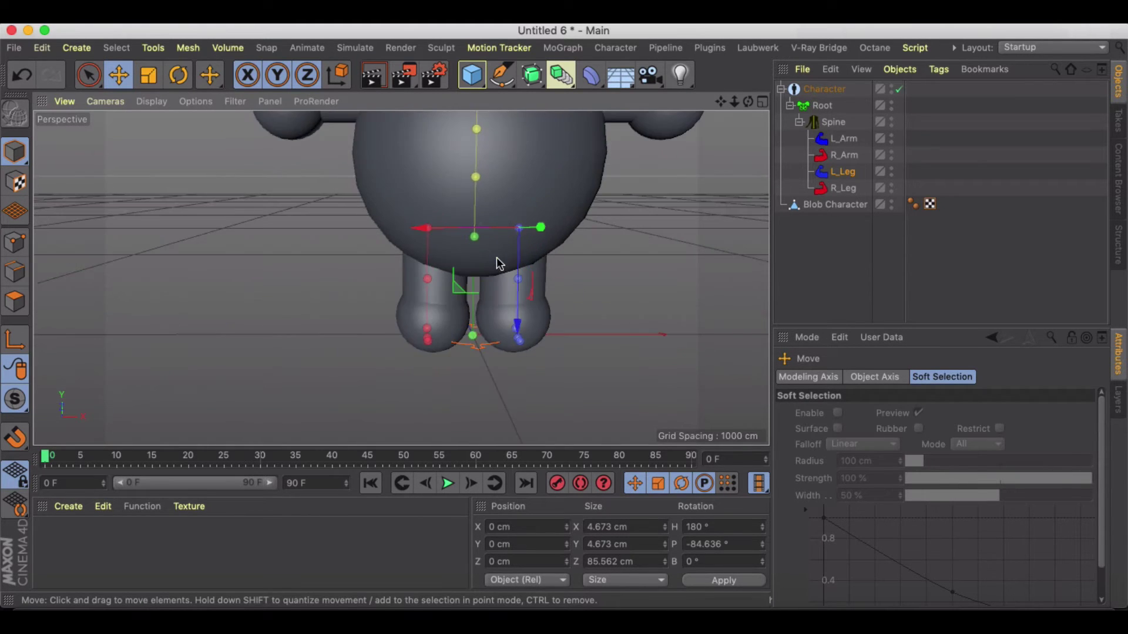
alt+middle_drag(504, 262, 498, 333)
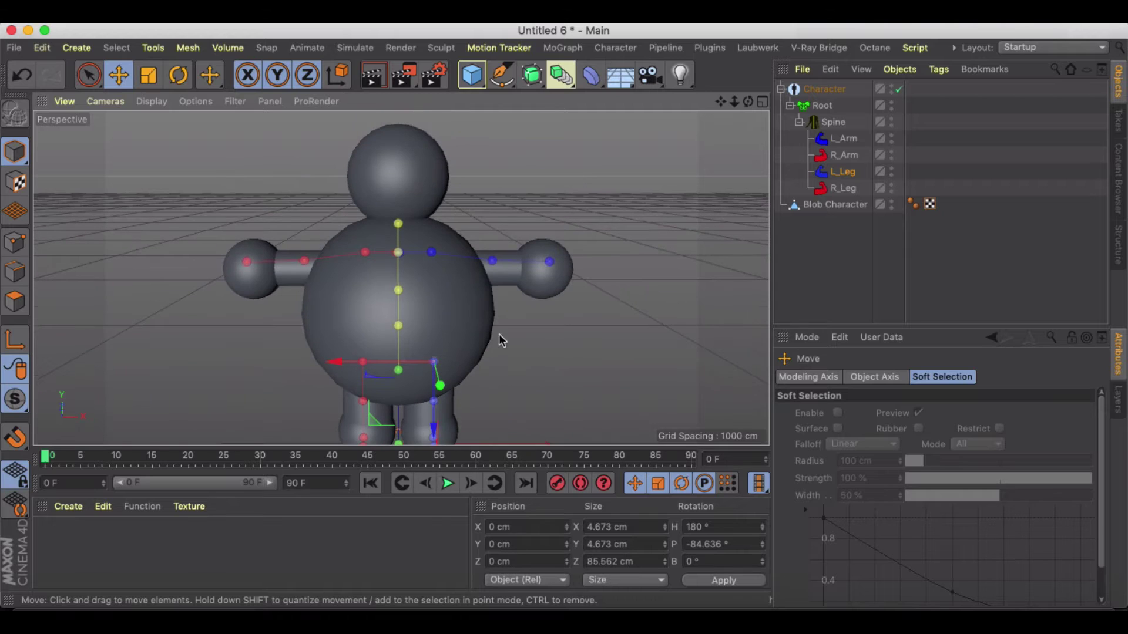
Select the spine in Build mode and add a Head component to it.
click(834, 124)
click(799, 414)
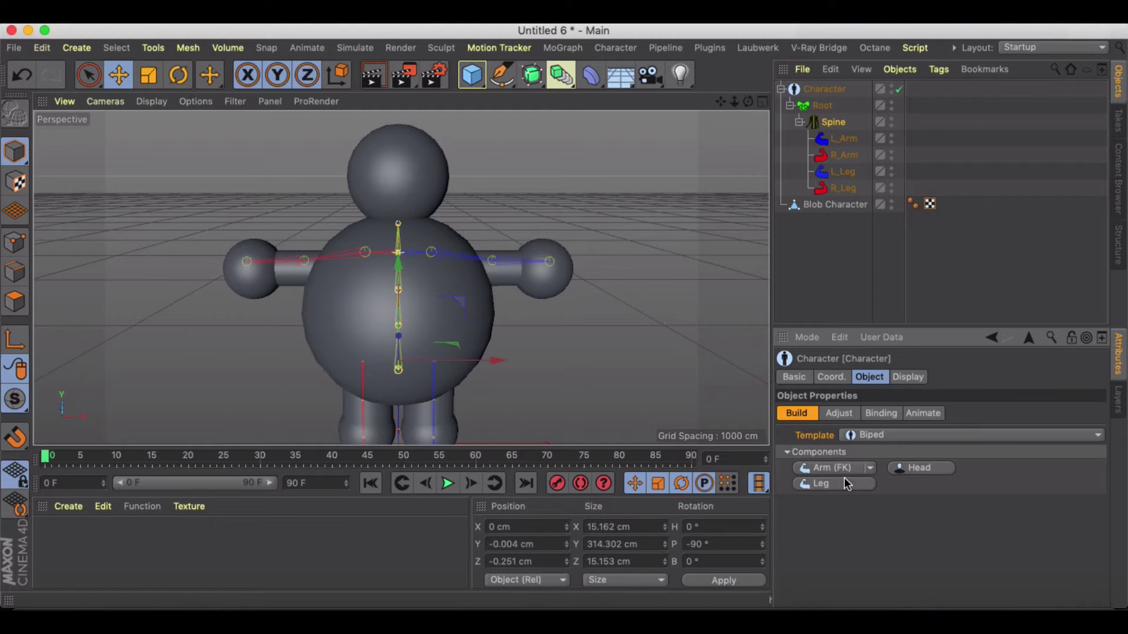
click(915, 468)
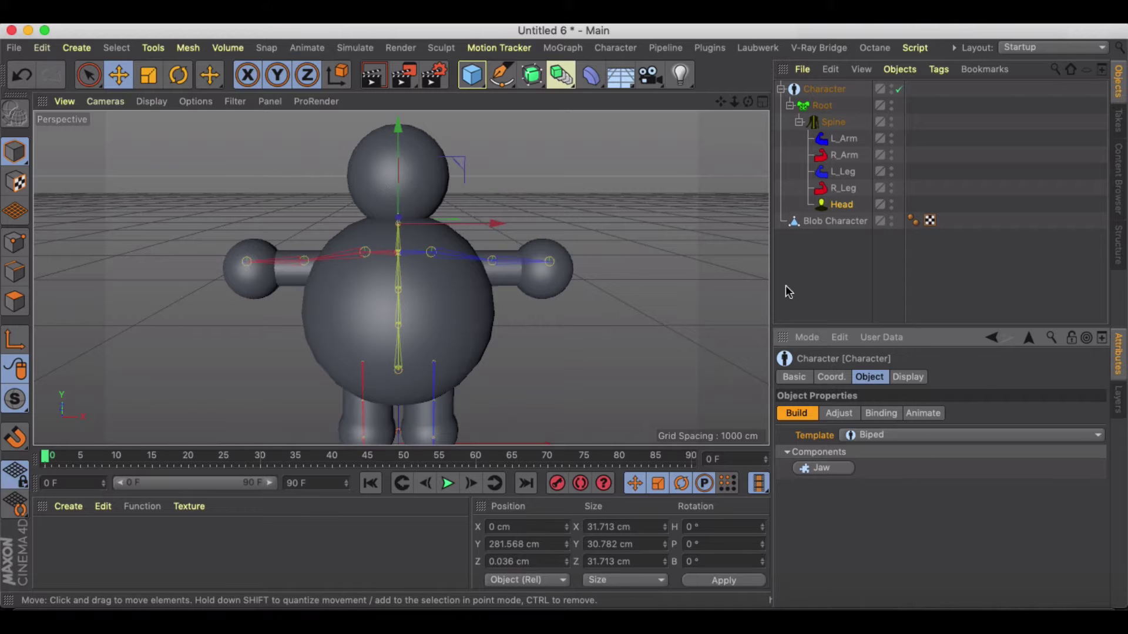
In Adjust mode, raise the head's upper joint from the neck to the upper part of the head sphere.
click(845, 411)
scroll(350, 203, up, 5)
alt+drag(390, 204, 518, 211)
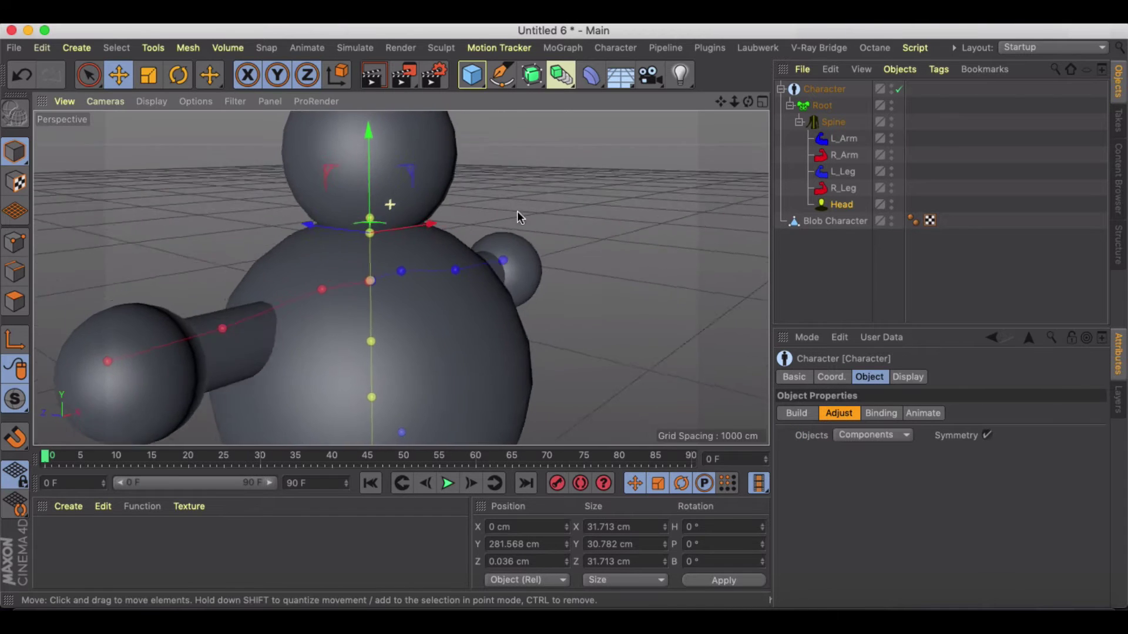
scroll(364, 223, up, 4)
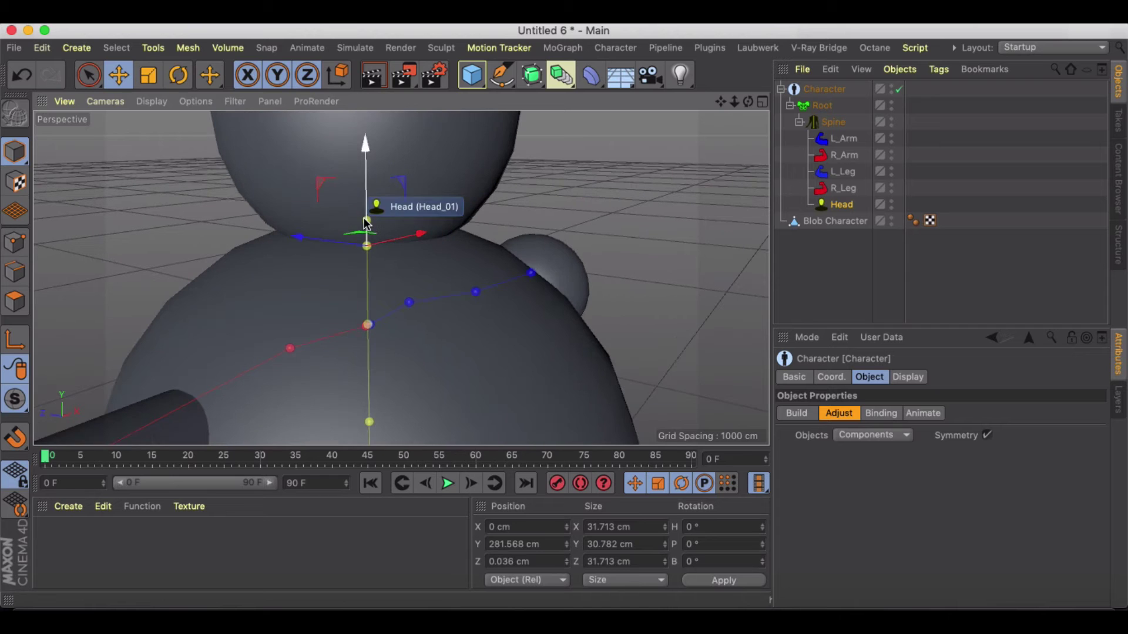
click(365, 223)
drag(365, 120, 365, 60)
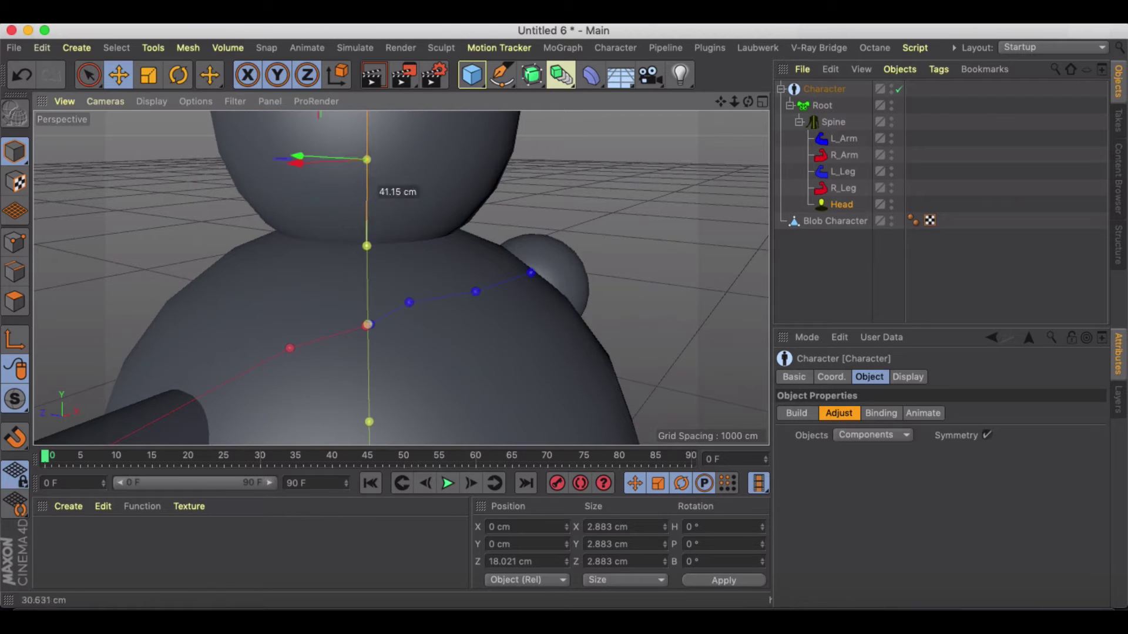
alt+middle_drag(381, 229, 364, 324)
drag(350, 163, 385, 77)
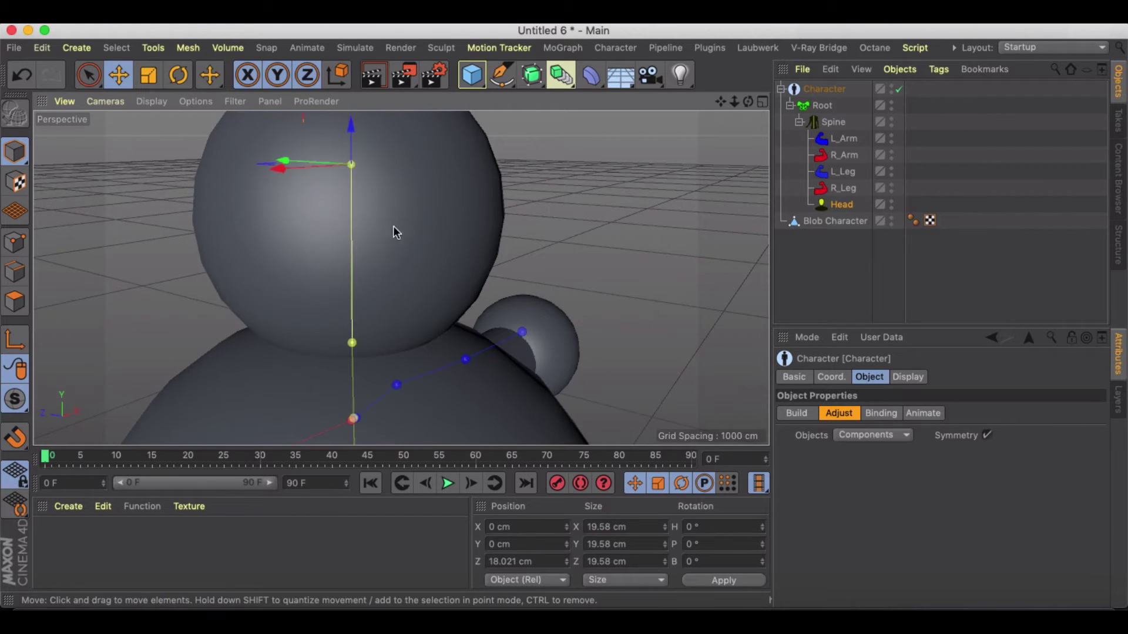
alt+drag(395, 221, 378, 279)
drag(334, 144, 334, 118)
alt+drag(466, 235, 285, 232)
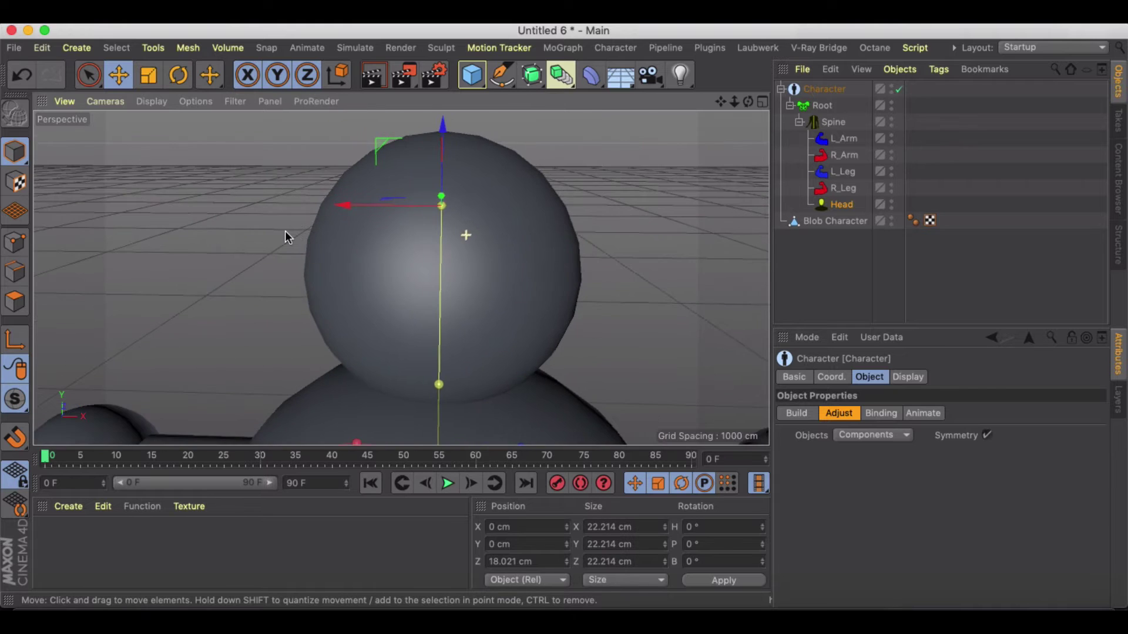
Switch the Character to Binding mode and add the Blob Character mesh to its bound objects.
scroll(285, 233, down, 8)
alt+middle_drag(315, 281, 422, 223)
scroll(393, 192, down, 4)
click(781, 89)
click(811, 91)
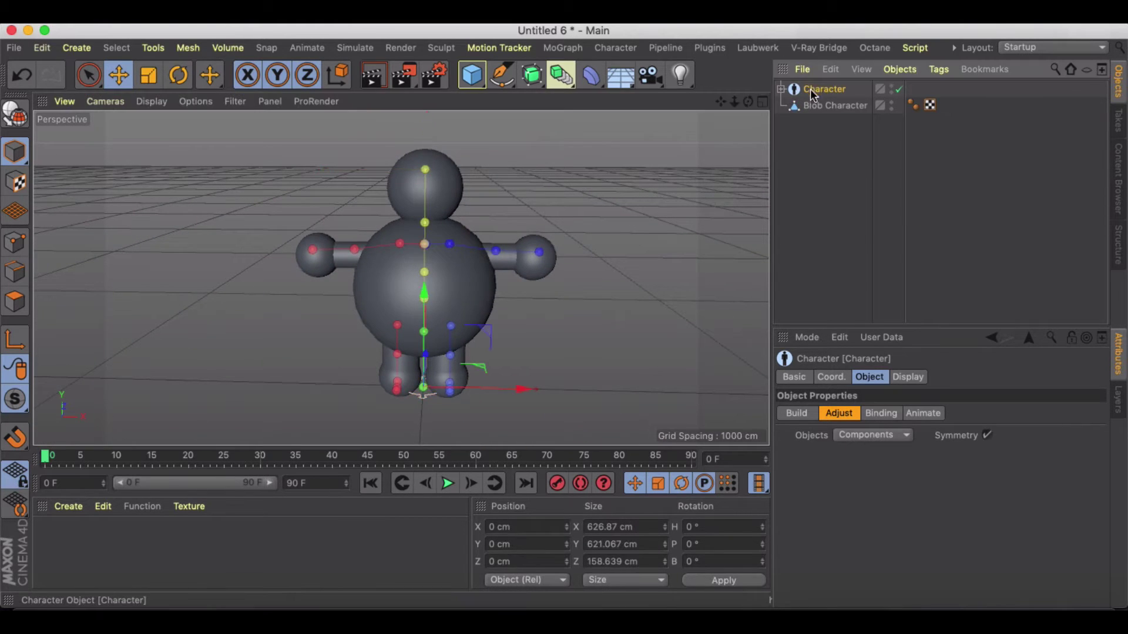
click(875, 414)
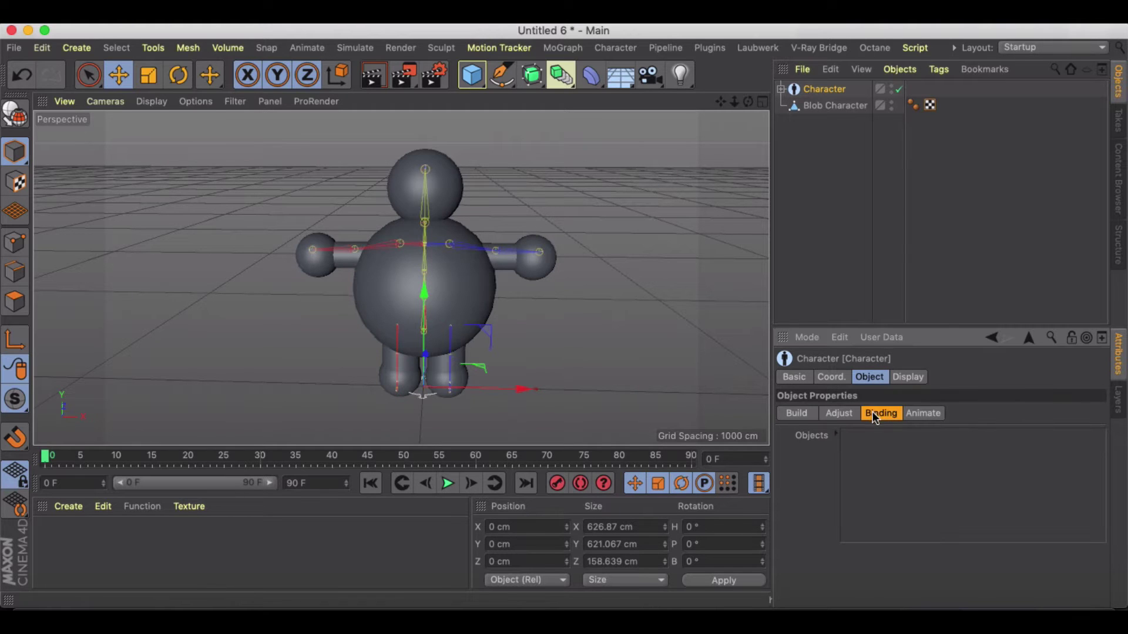
drag(827, 113, 883, 393)
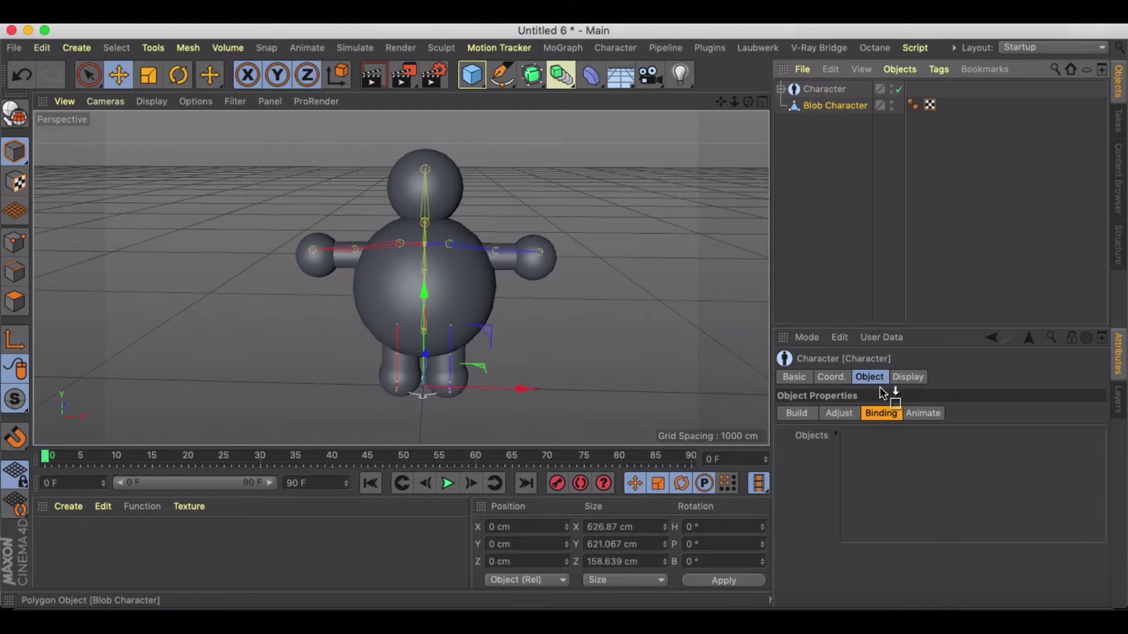
drag(885, 438, 886, 445)
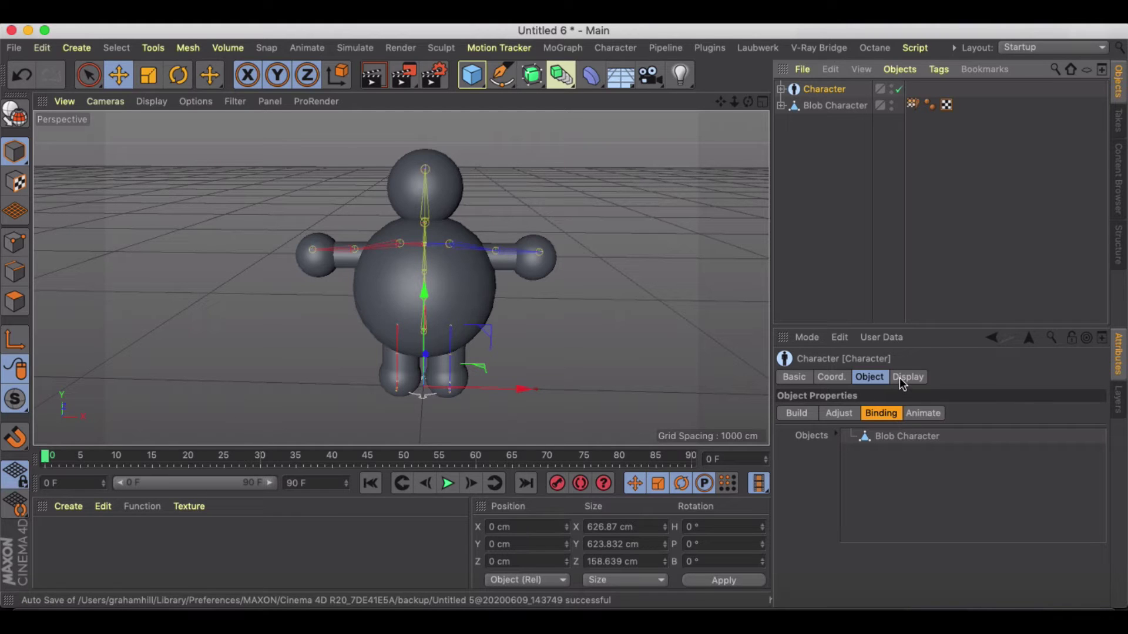
Put the Character in Animate mode, reset its pose and update the rig.
click(923, 413)
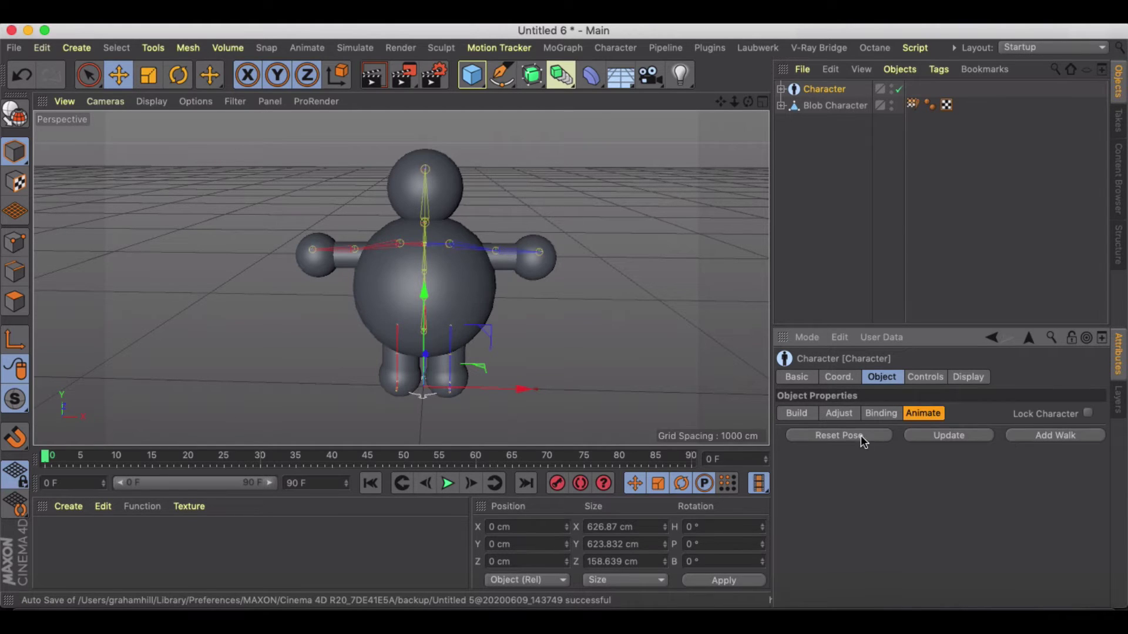
click(862, 436)
click(943, 437)
Play the timeline from the first frame and check the bound character's legs from the side.
click(451, 486)
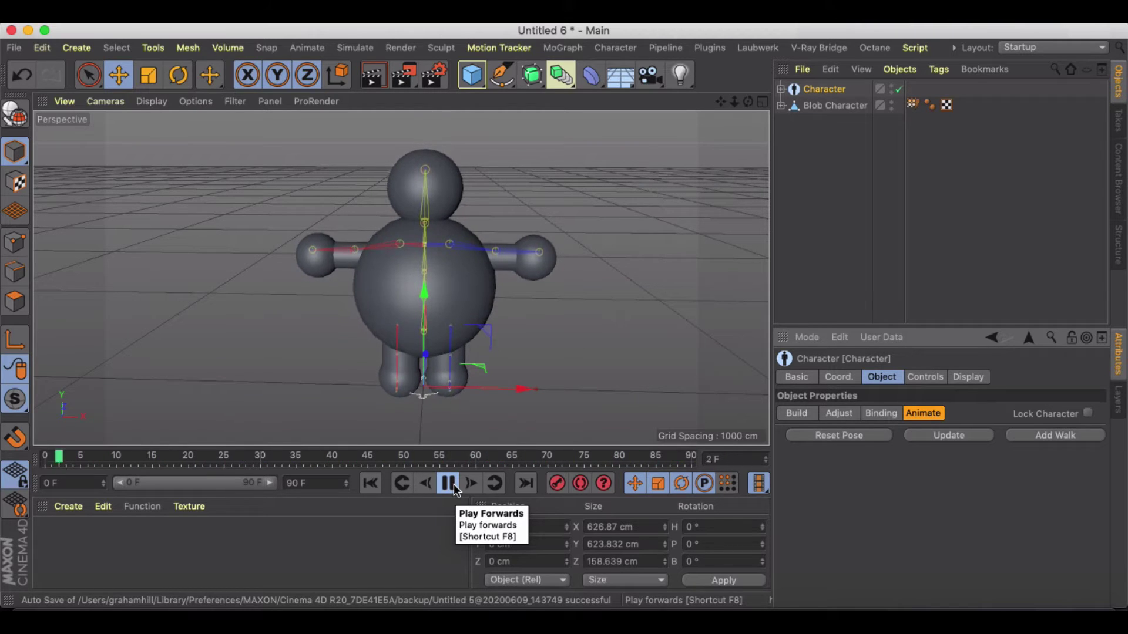
click(454, 484)
scroll(410, 309, up, 3)
alt+drag(384, 338, 511, 361)
click(371, 483)
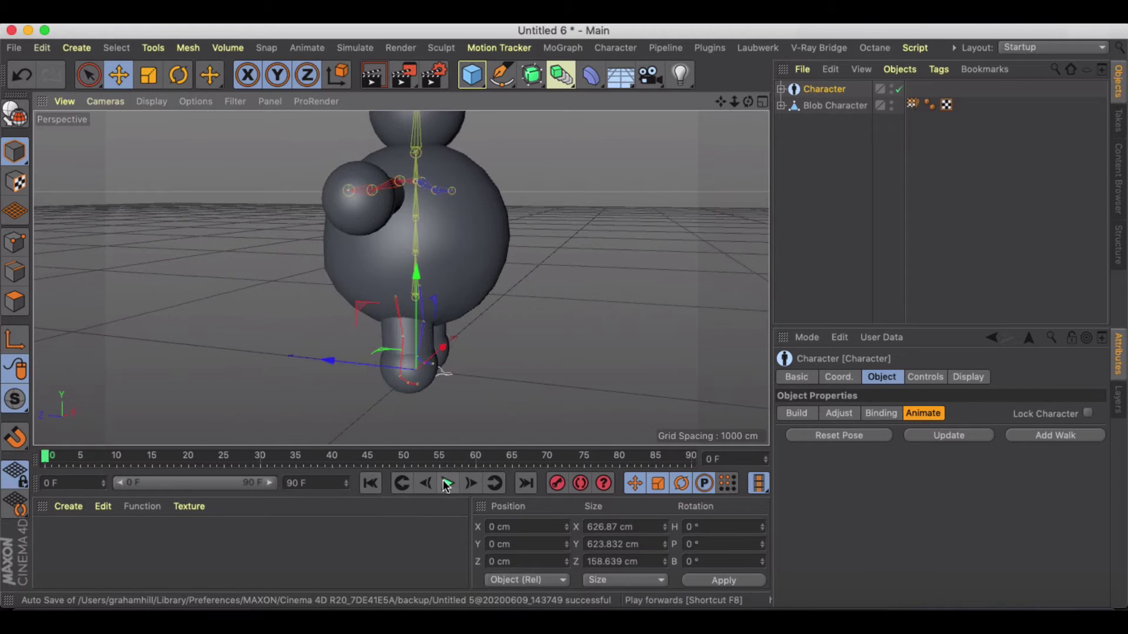
click(448, 483)
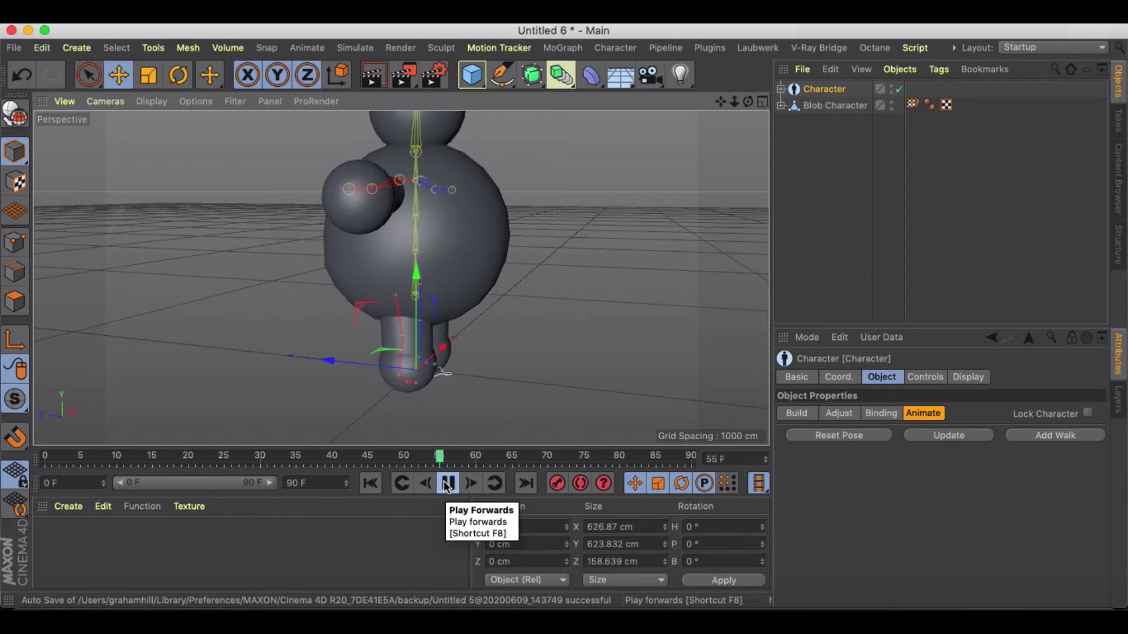
click(447, 483)
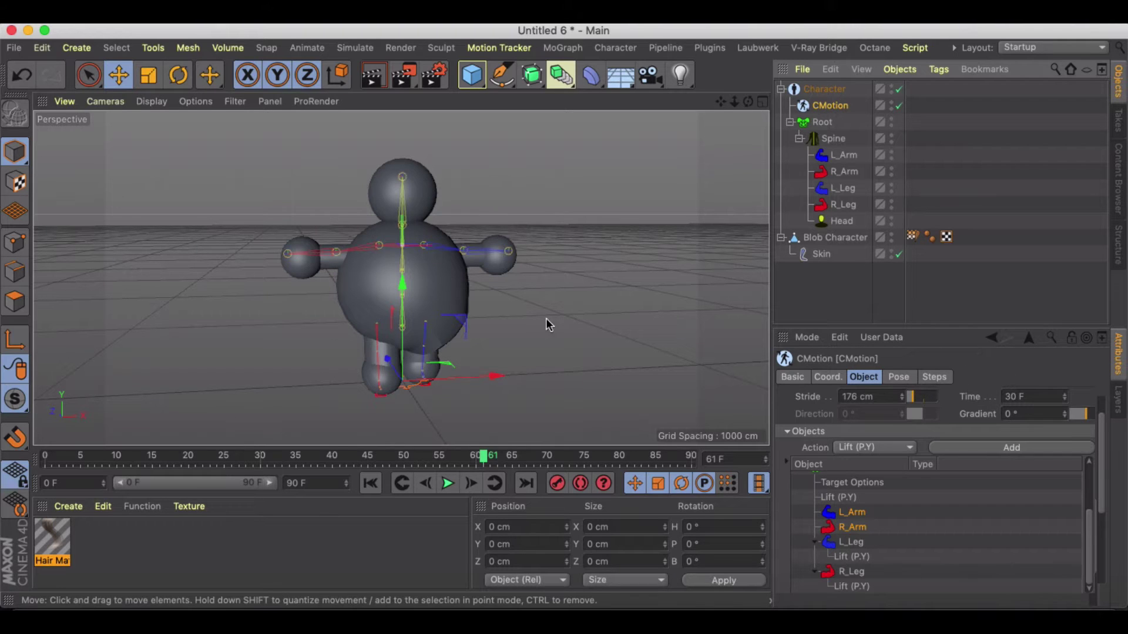
Set the CMotion walk's stride to 143 cm and review the playback from the side and front.
click(902, 399)
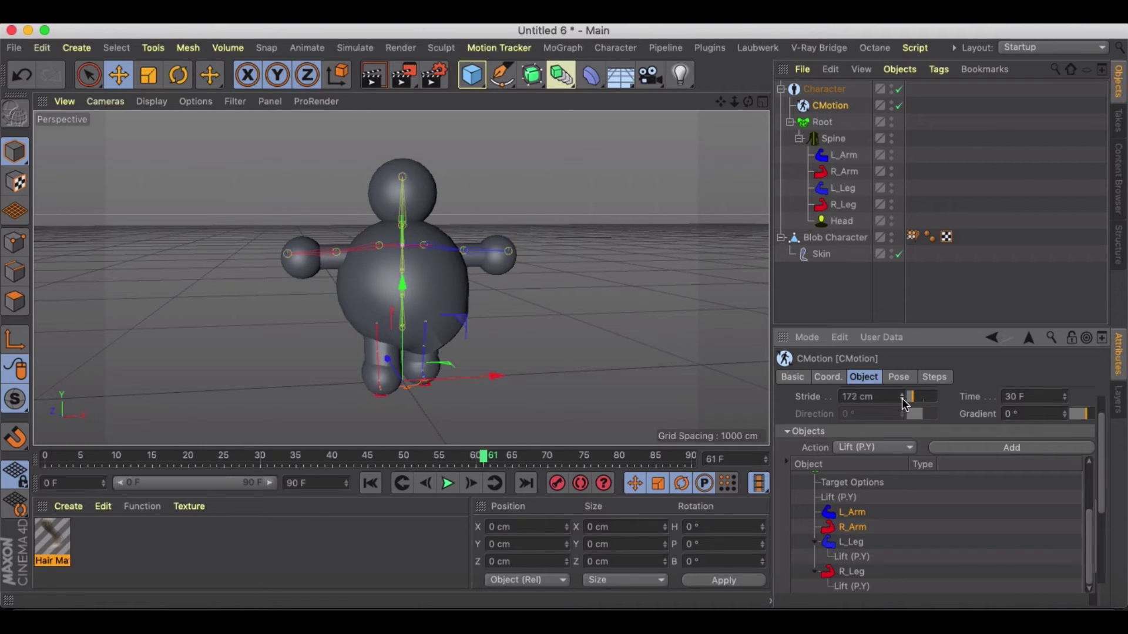
click(447, 483)
alt+drag(403, 372, 454, 356)
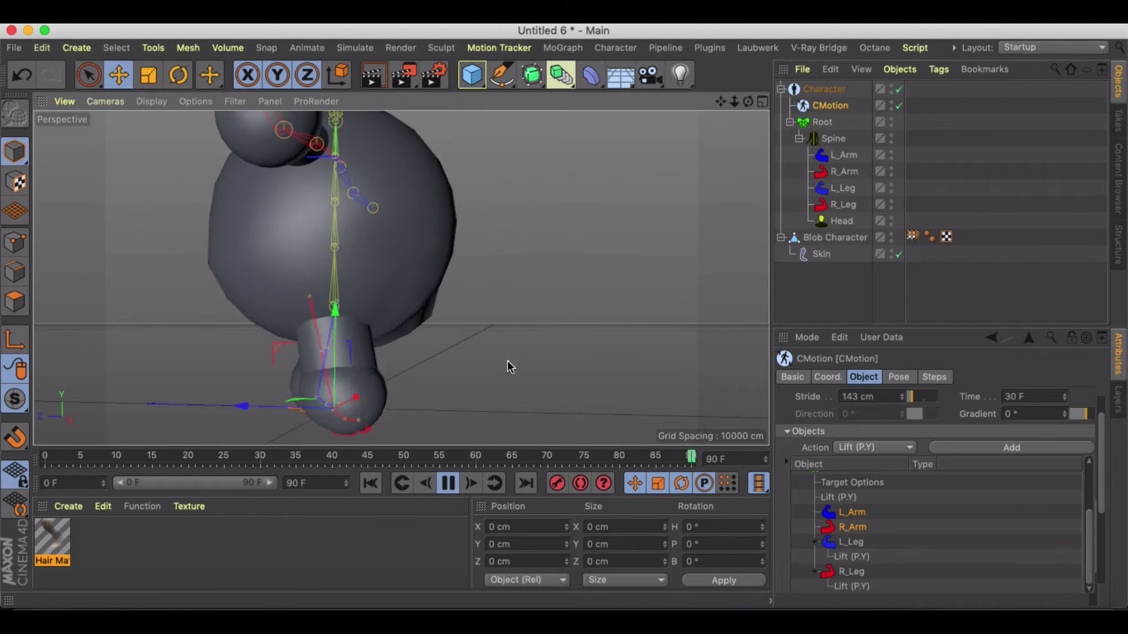
alt+drag(509, 370, 411, 371)
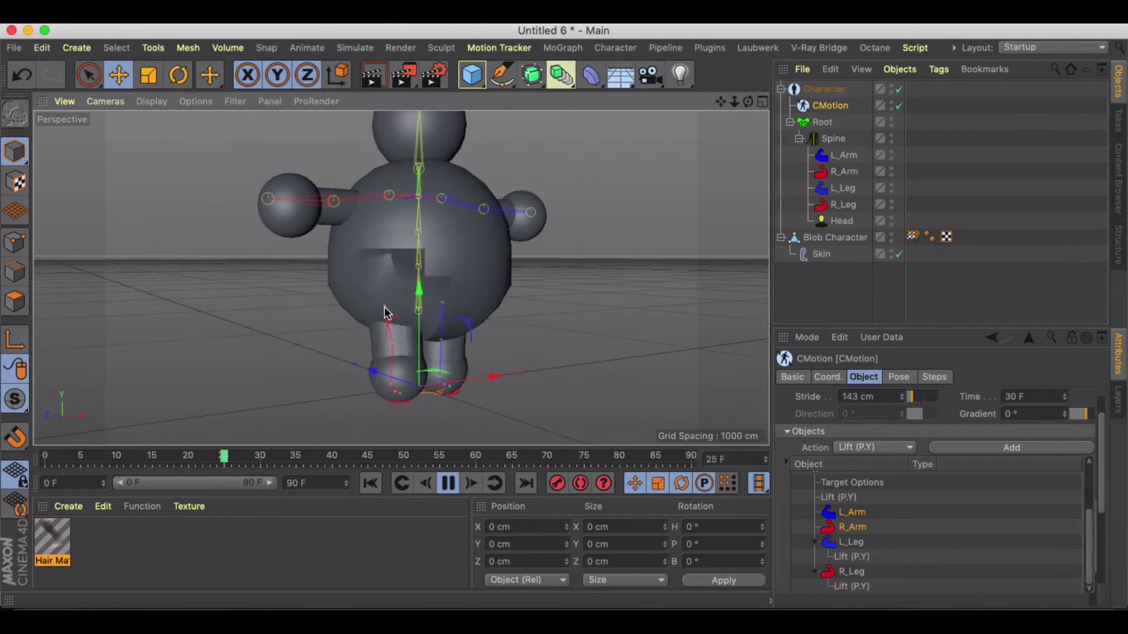
scroll(429, 339, up, 5)
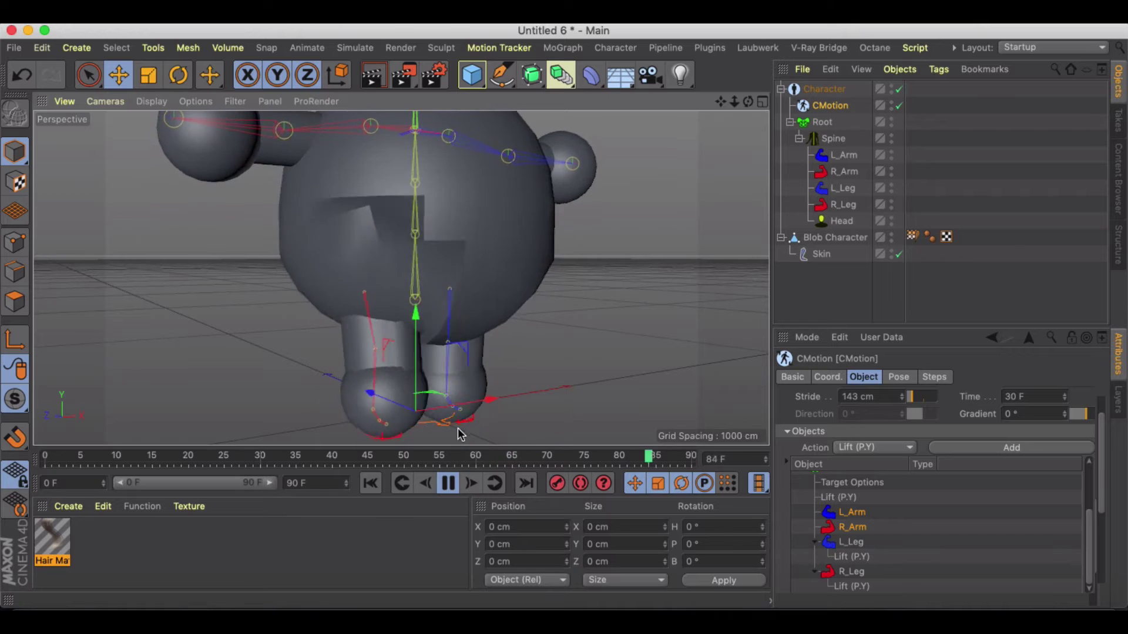
alt+drag(505, 378, 419, 374)
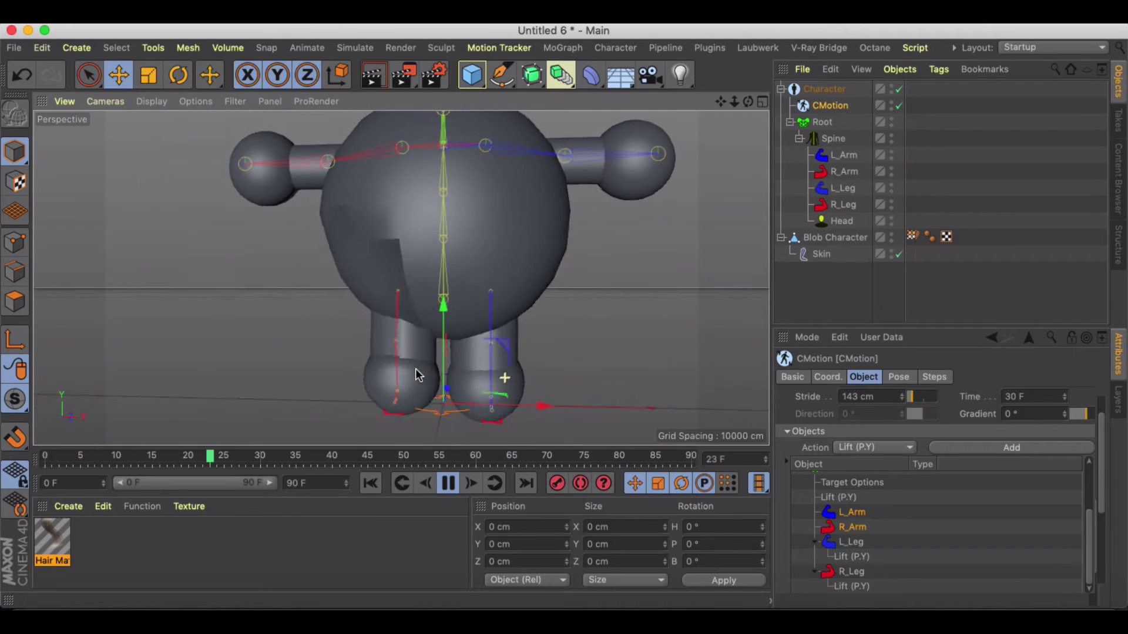
click(446, 484)
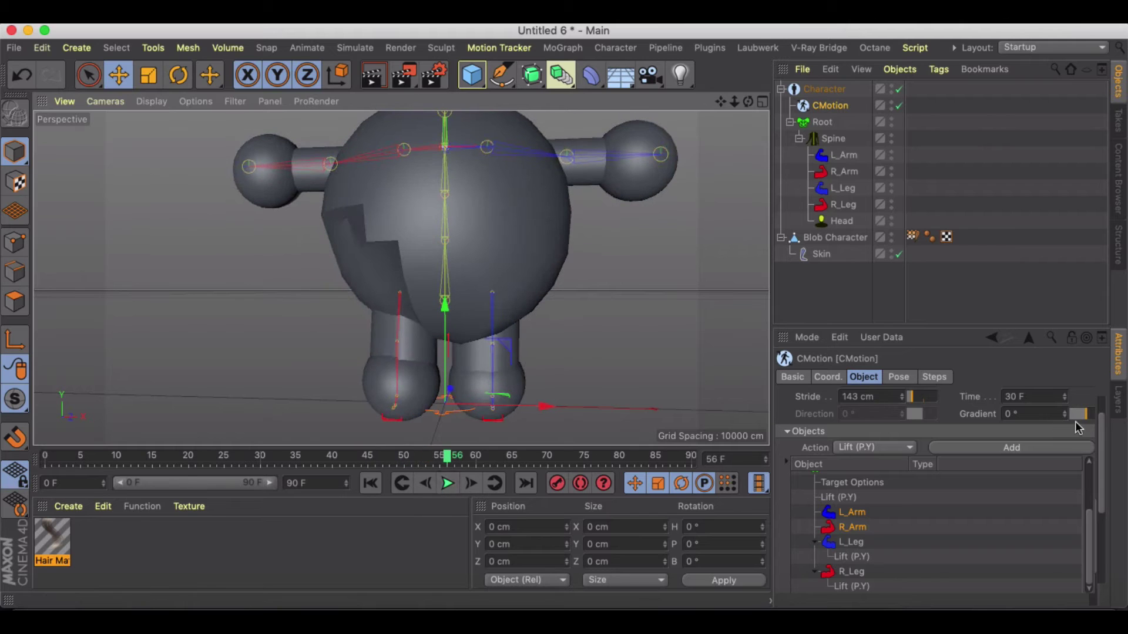
Set the L_Arm entry's driver to Steps in CMotion and its Vert value to 450 cm.
scroll(1104, 429, down, 2)
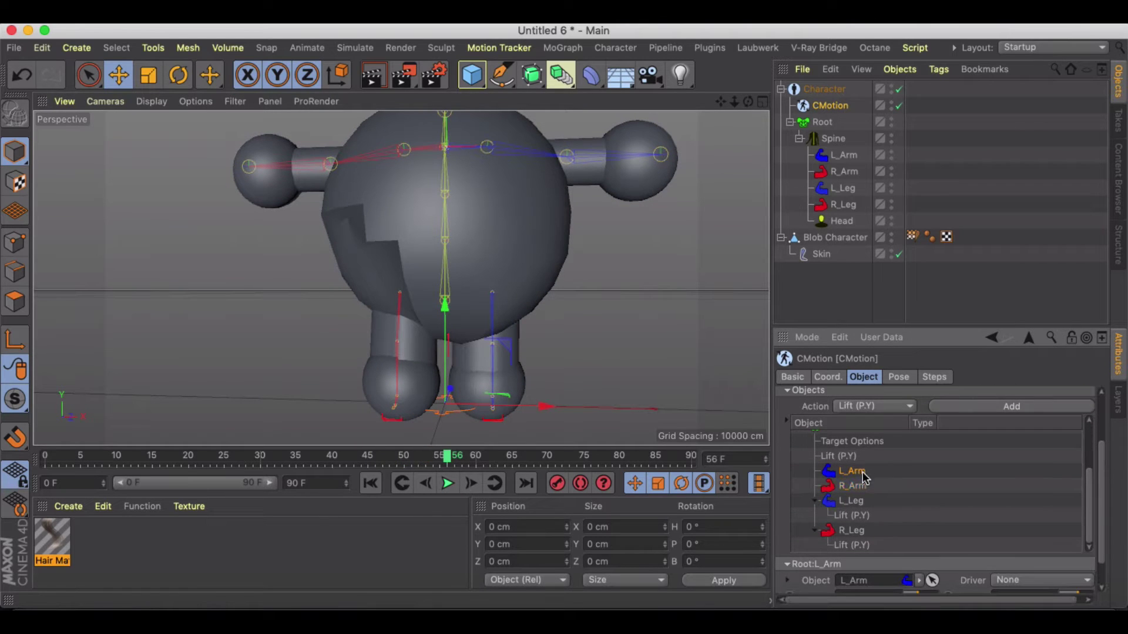
scroll(1104, 482, down, 2)
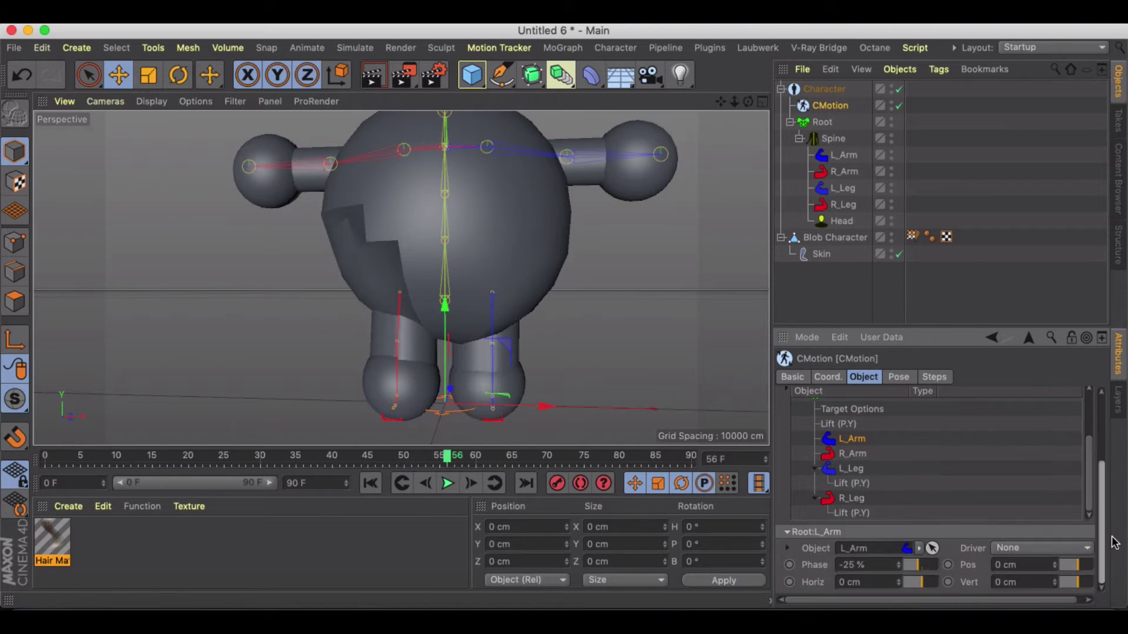
click(1067, 550)
click(1031, 535)
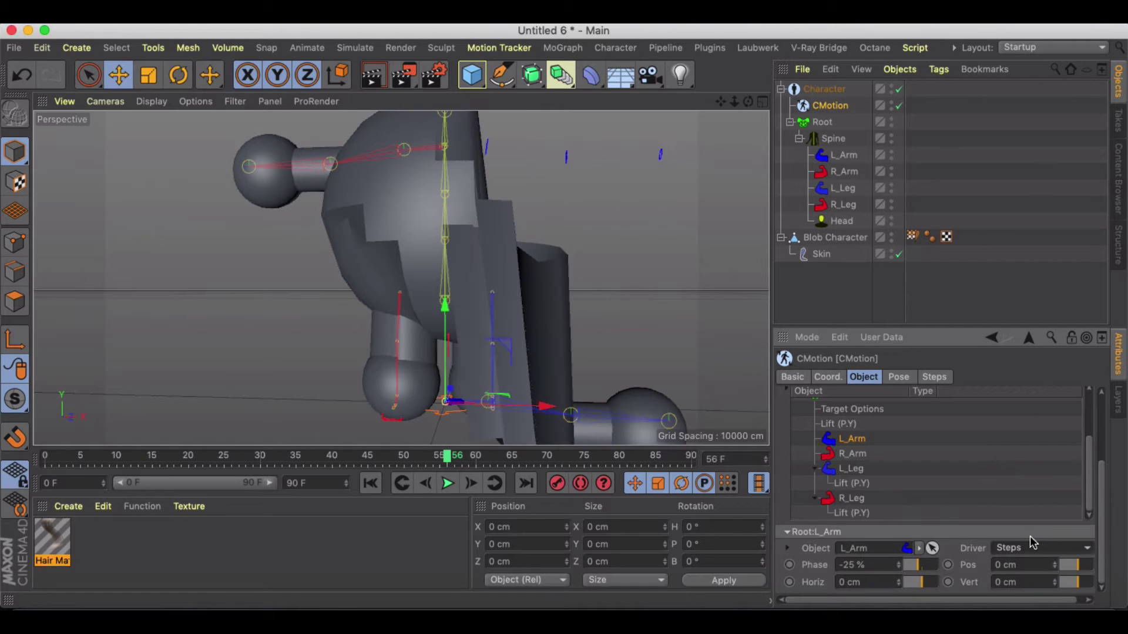
click(1042, 581)
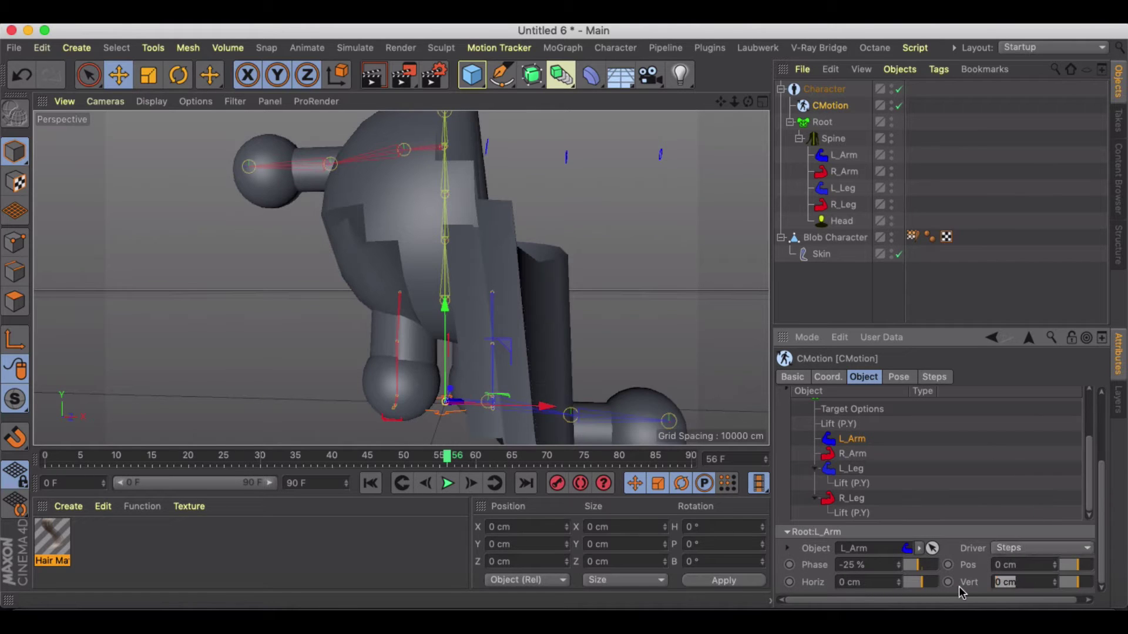
text(450)
key(Return)
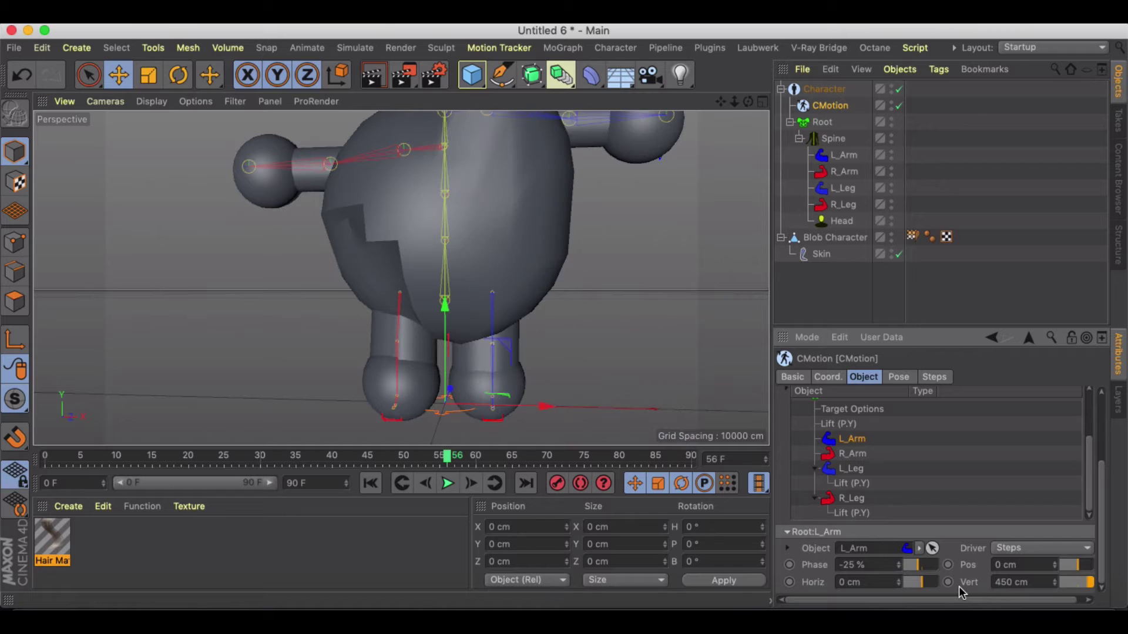
Set L_Arm's Vert value to 400 cm, play the walk from several angles and return to the first frame.
alt+drag(598, 301, 605, 325)
click(1056, 585)
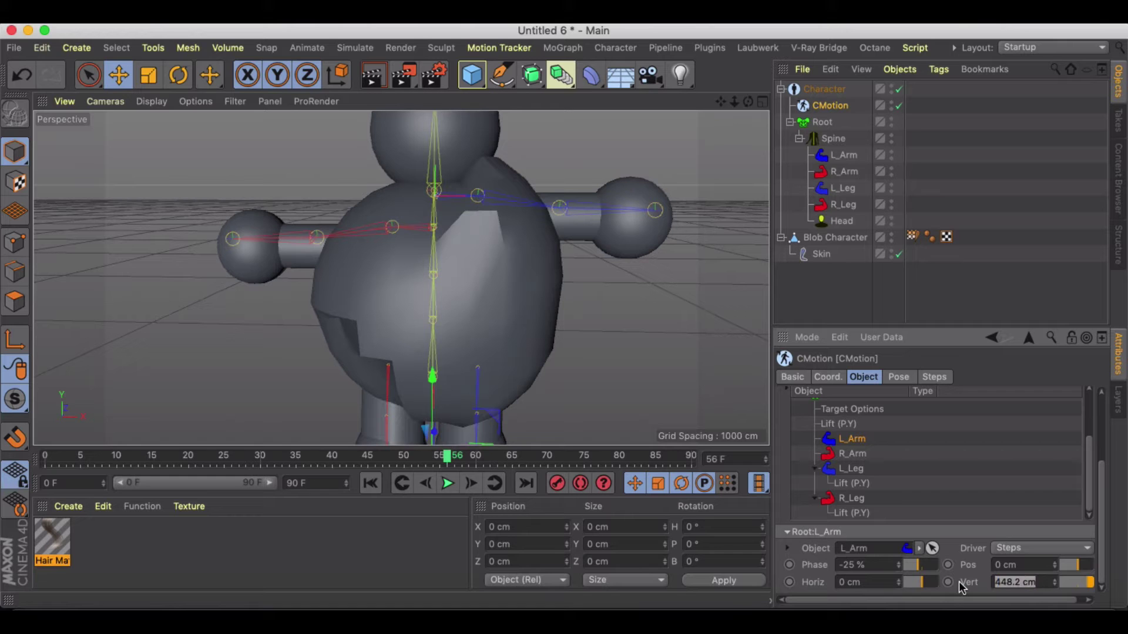
text(400)
key(Return)
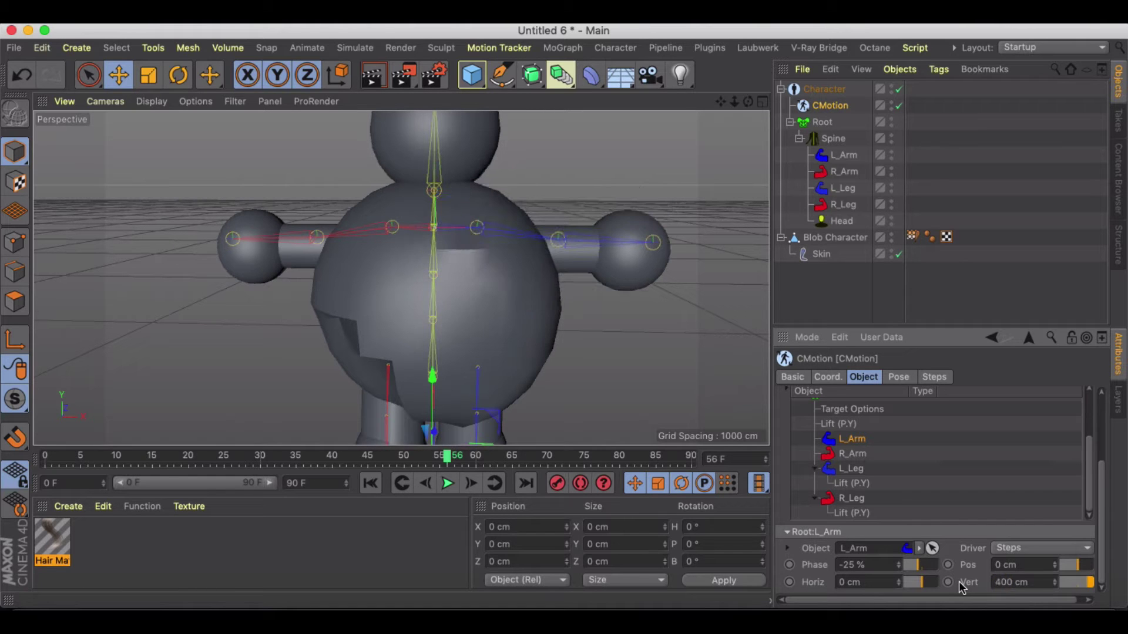
click(448, 483)
alt+drag(471, 318, 344, 312)
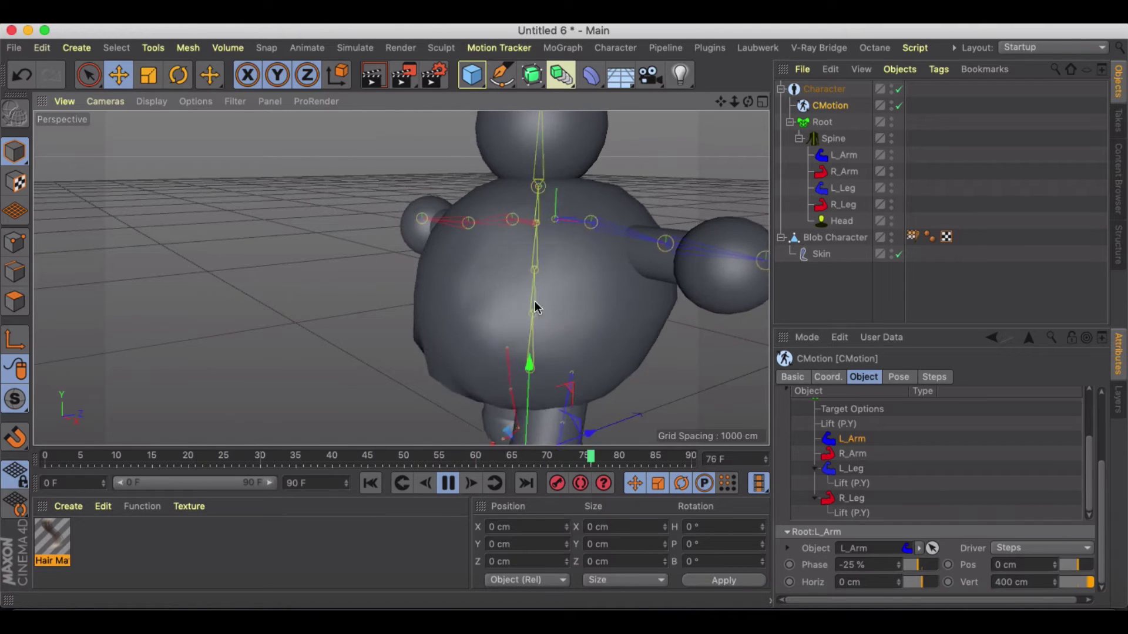
alt+drag(511, 254, 577, 247)
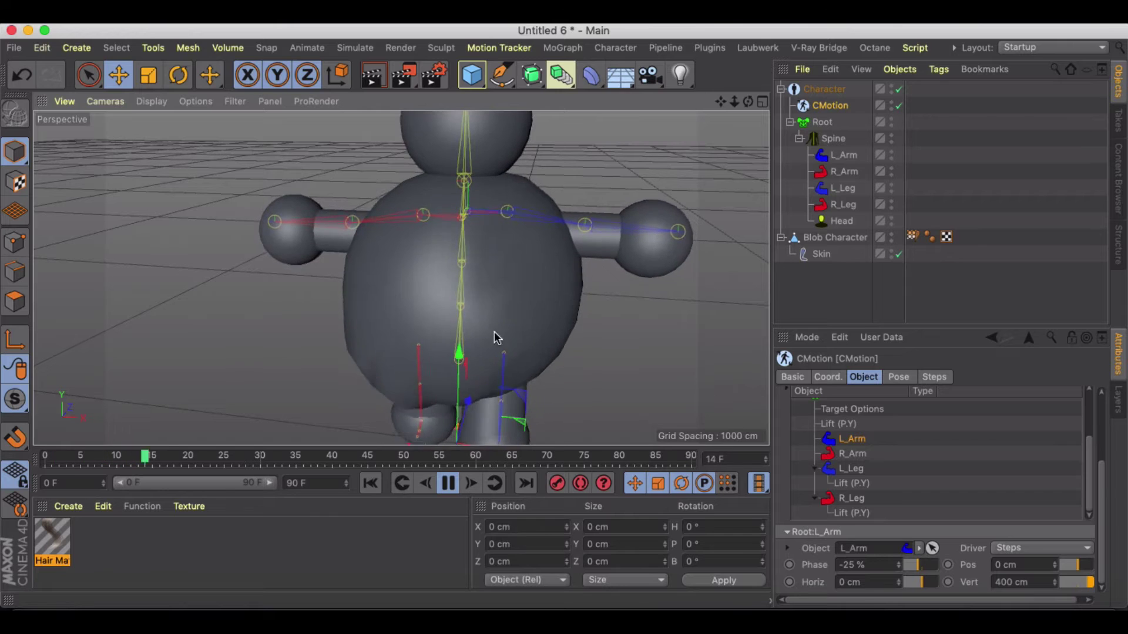
click(448, 483)
click(370, 483)
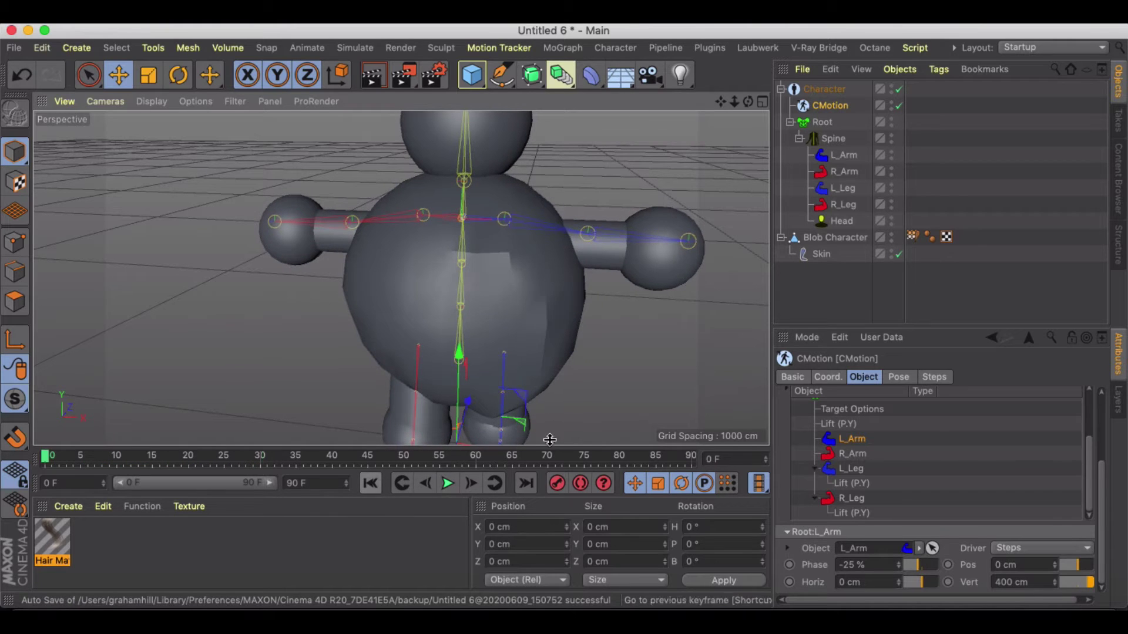
Set L_Arm's driver back to None and its Vert value to 0 cm.
click(1022, 548)
click(1023, 479)
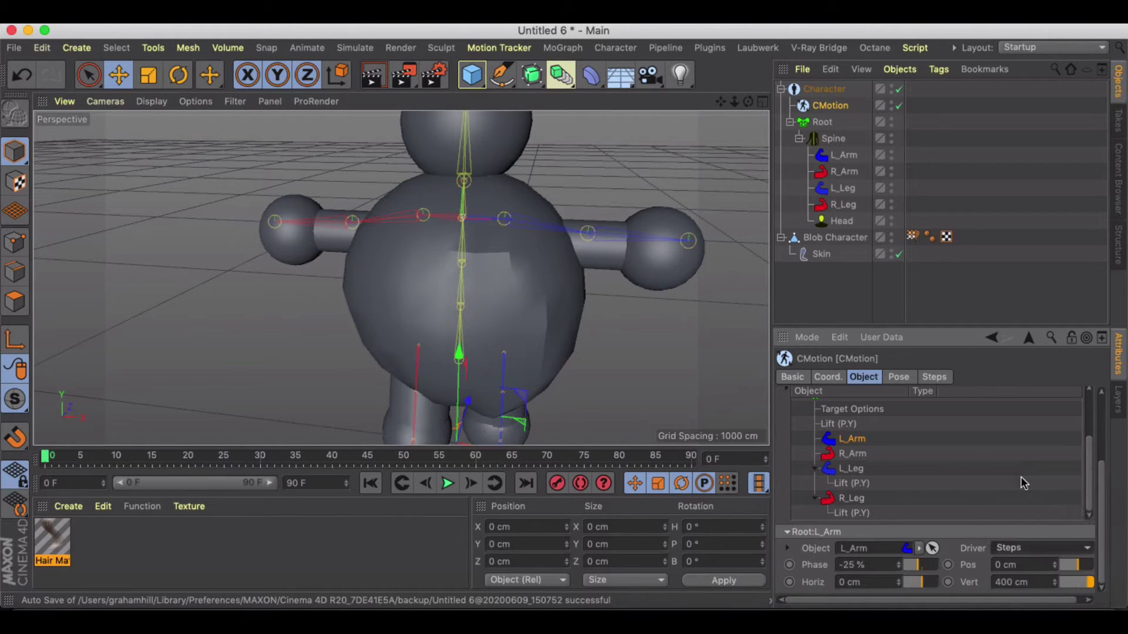
click(1040, 582)
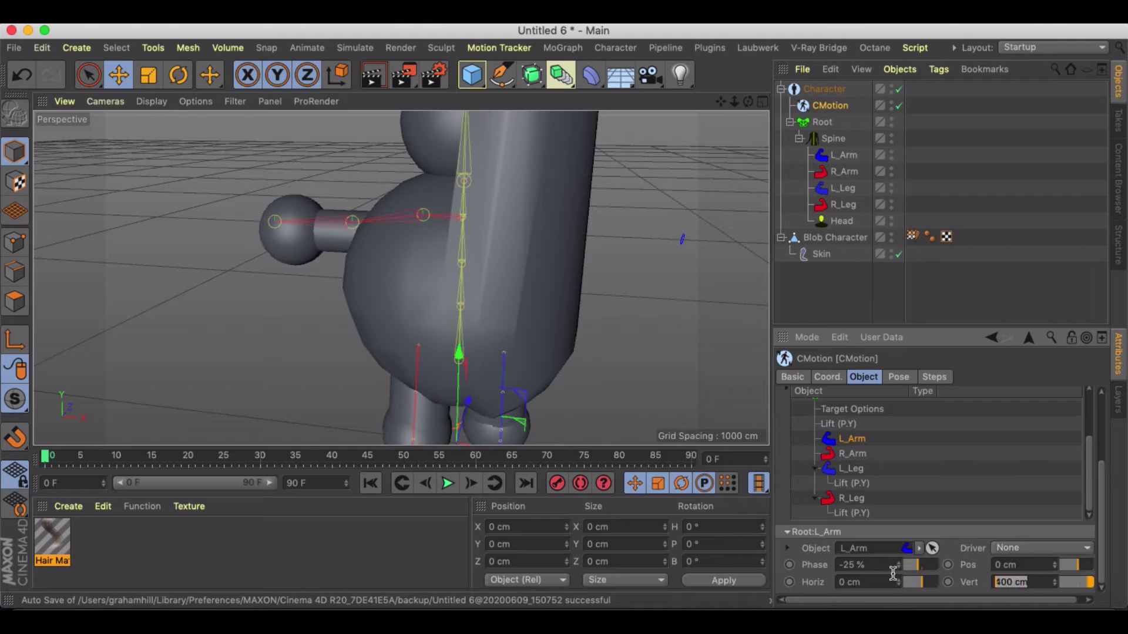
text(0)
key(Return)
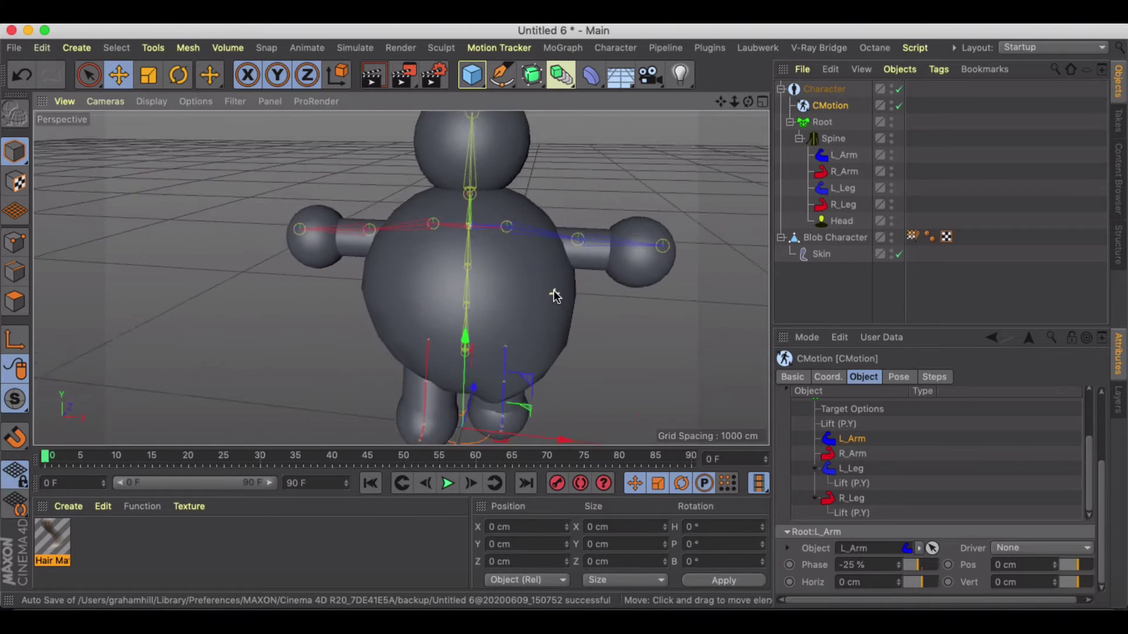
Hide the Blob Character mesh in the viewport and select the L_Arm component of the rig.
click(801, 204)
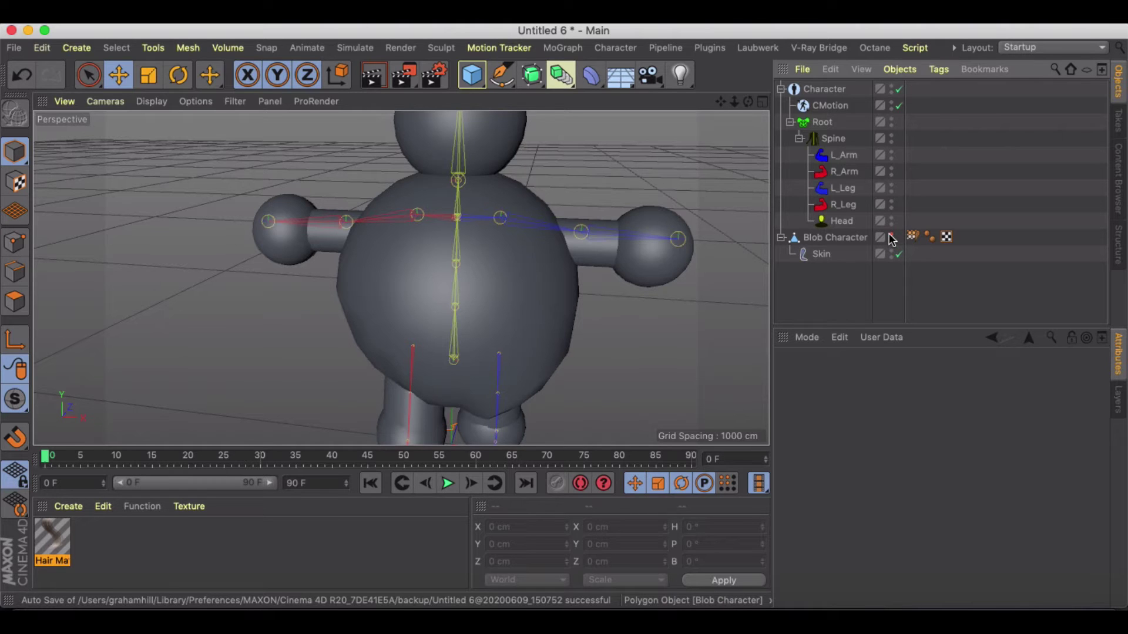
click(891, 236)
click(838, 154)
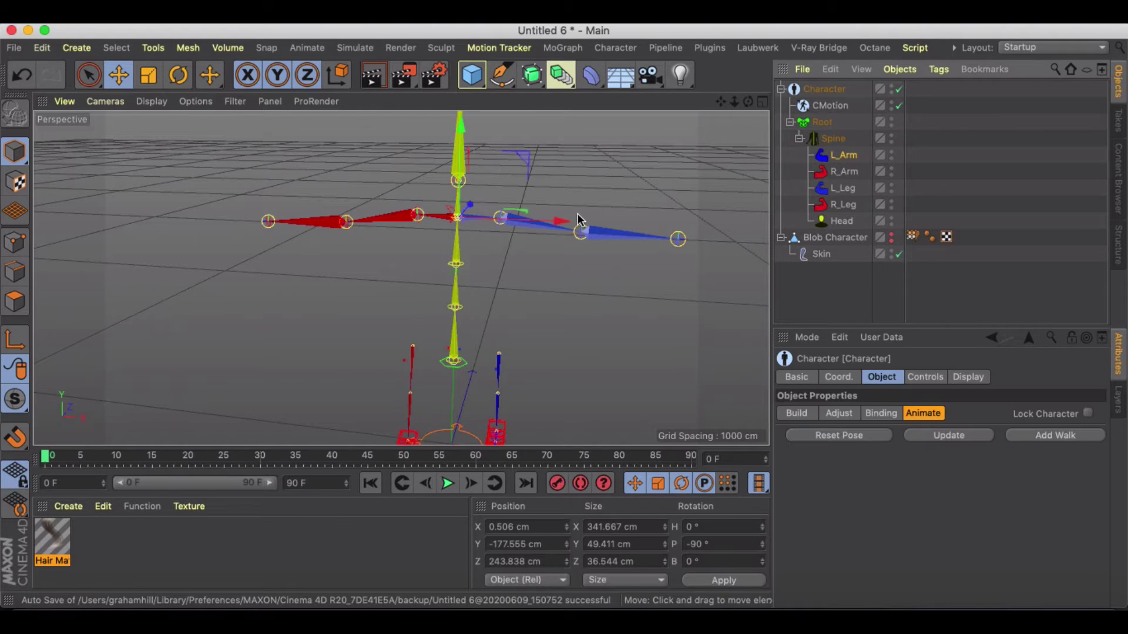
click(833, 174)
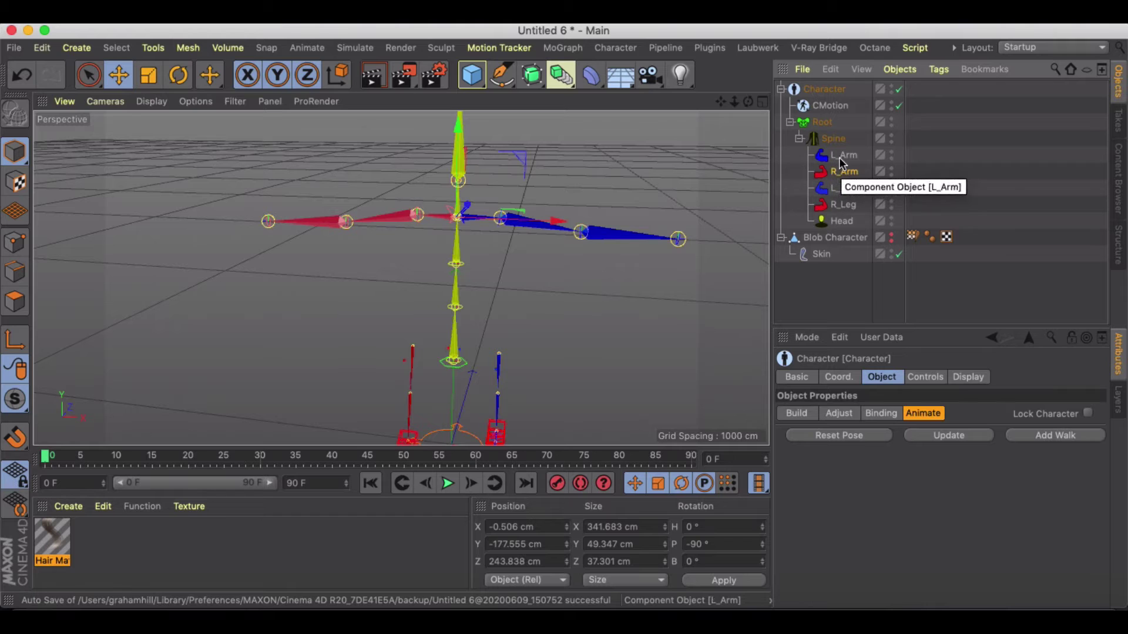
click(845, 155)
Select the left arm's elbow controller and lower it by about 61 cm along its Y axis.
key(r)
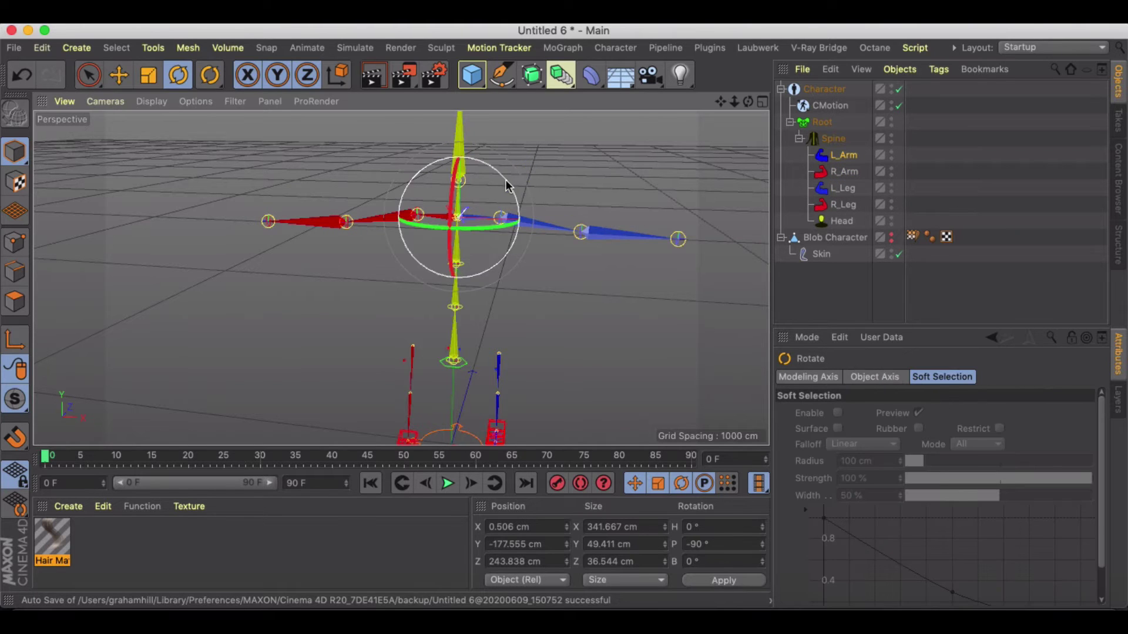
click(844, 154)
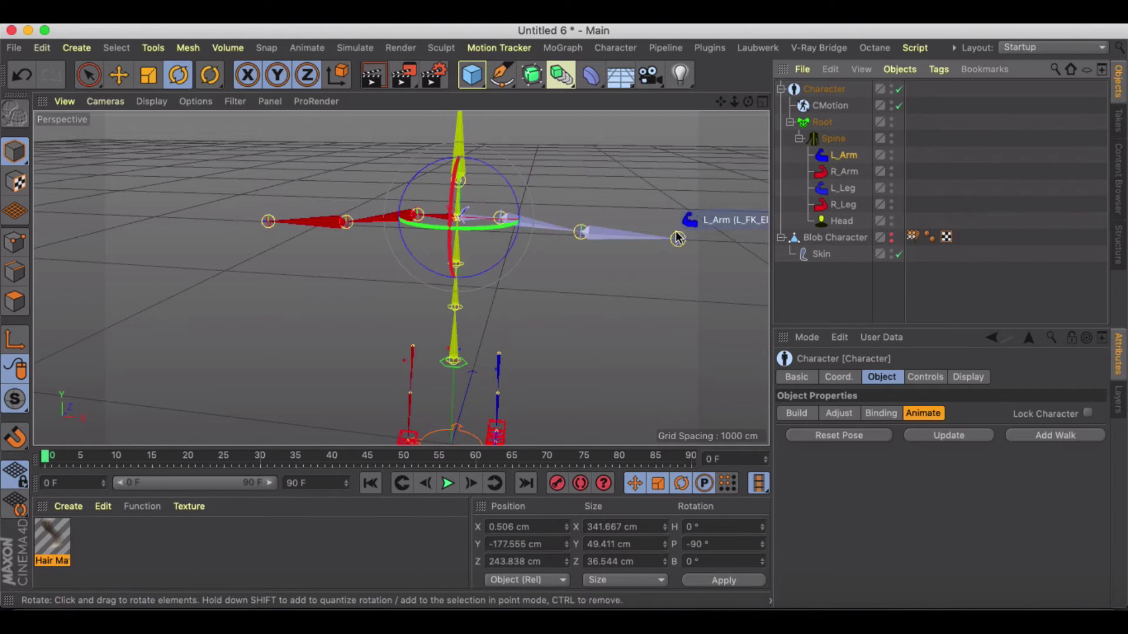
click(675, 231)
key(e)
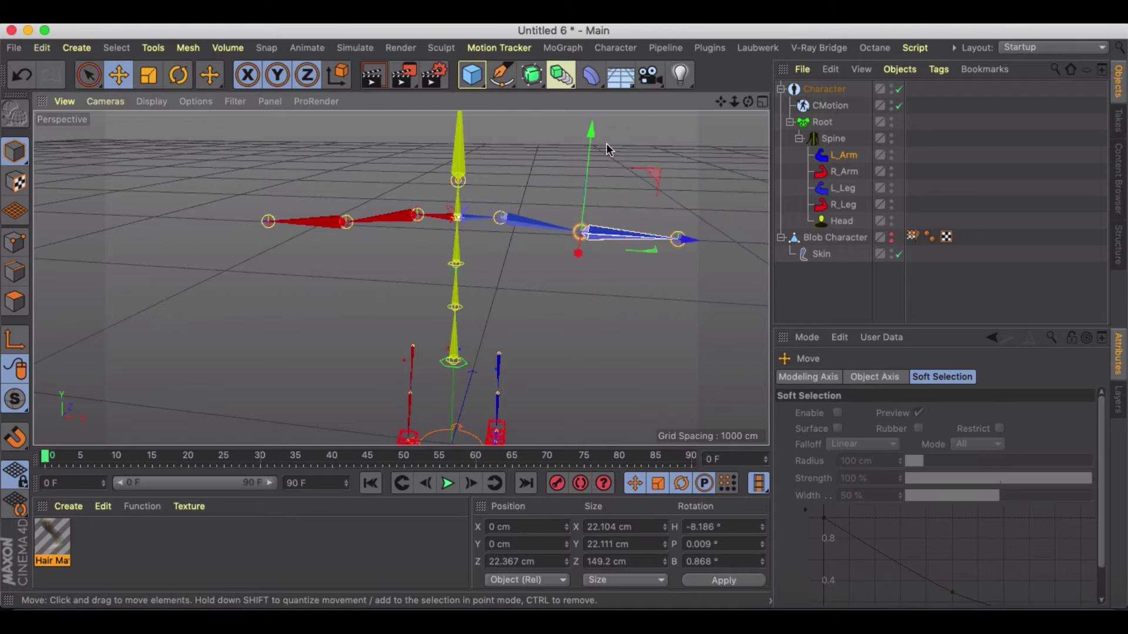
drag(593, 135, 585, 173)
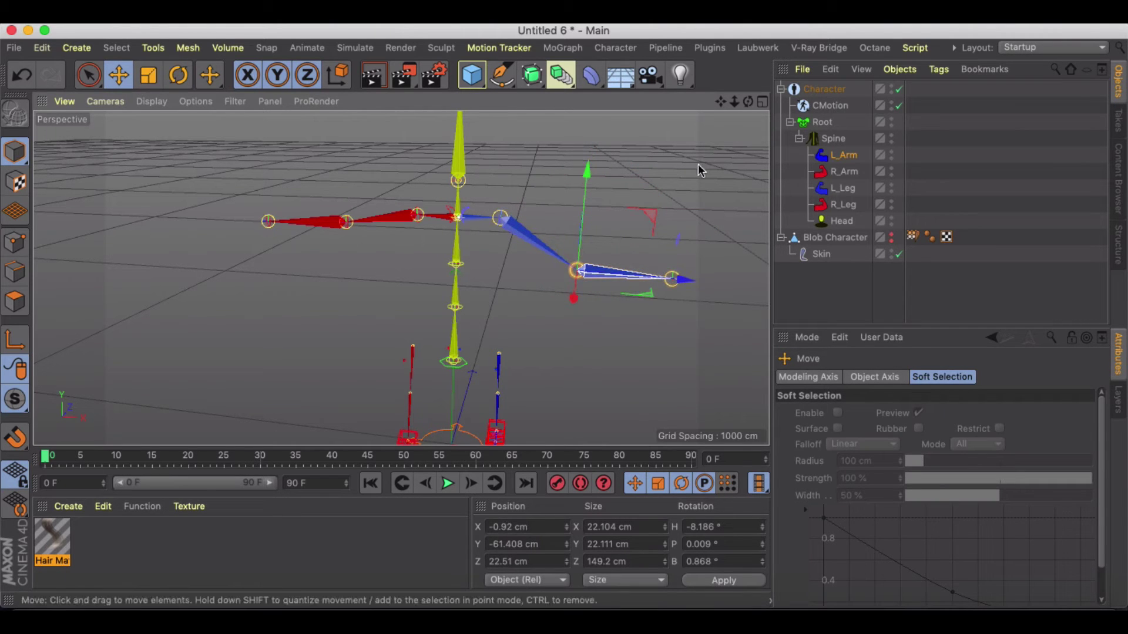
Select the right arm's elbow controller, lower it by about 76 cm along its Y axis, and show the Blob Character mesh again.
click(424, 132)
click(351, 205)
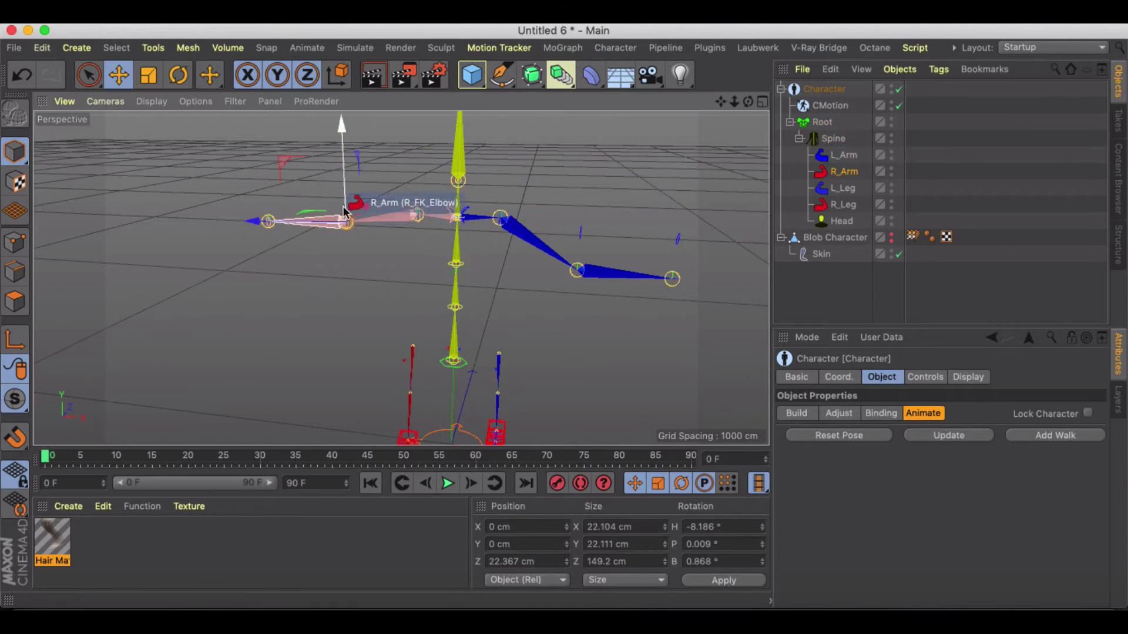
drag(346, 129, 541, 196)
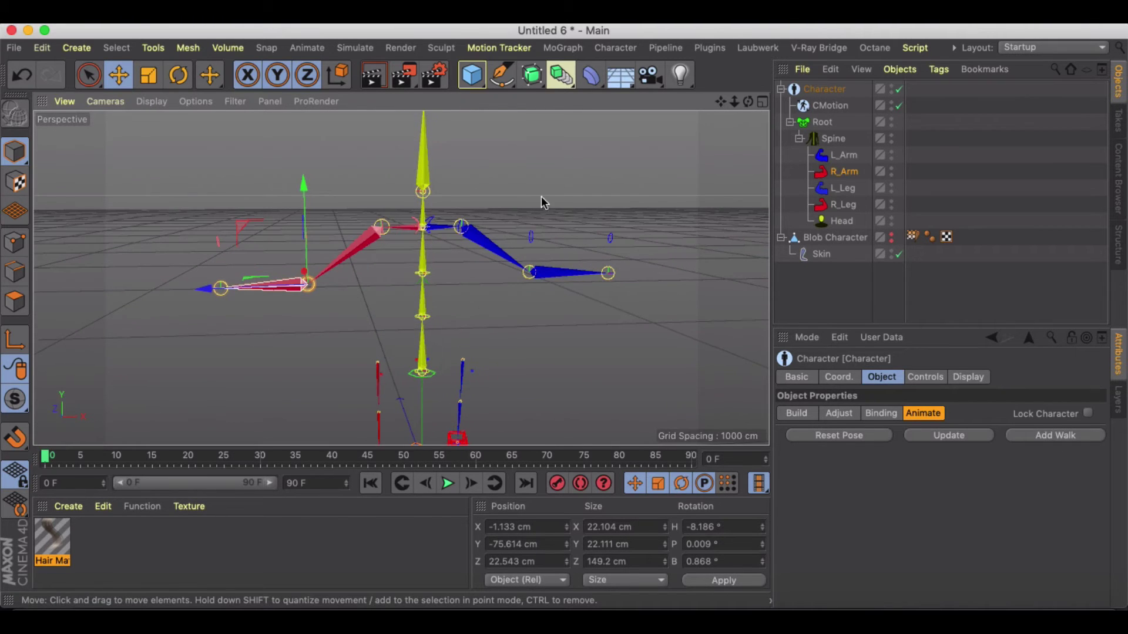
click(891, 237)
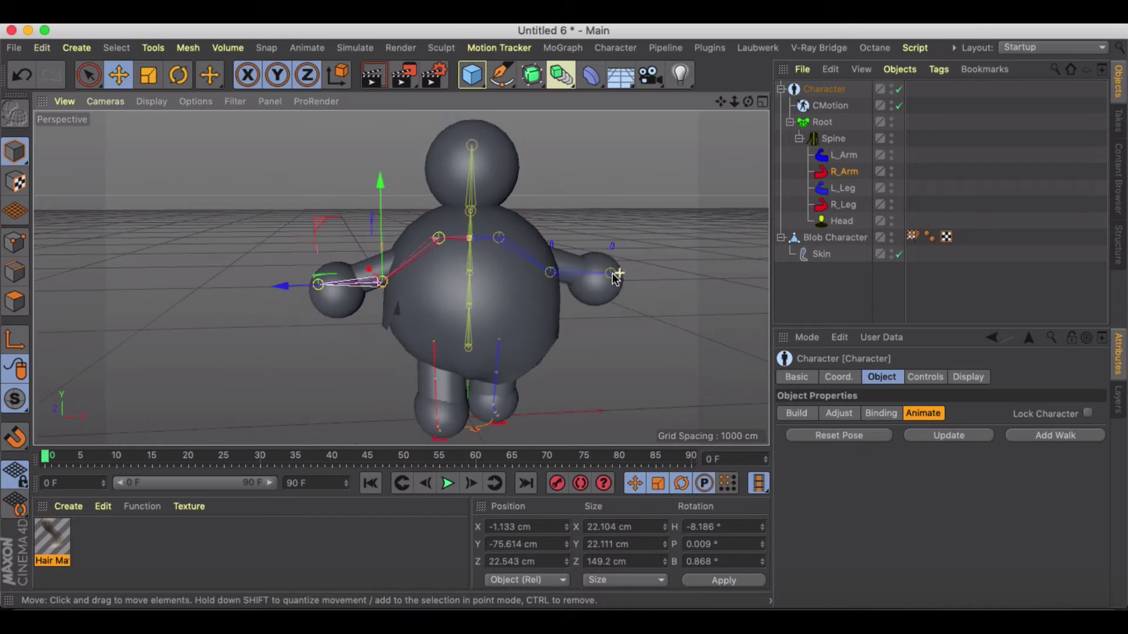
Raise the right elbow controller to about -32 cm in Y and shift it outward to about 53 cm in Z.
drag(380, 187, 381, 168)
drag(284, 272, 267, 268)
drag(362, 184, 372, 161)
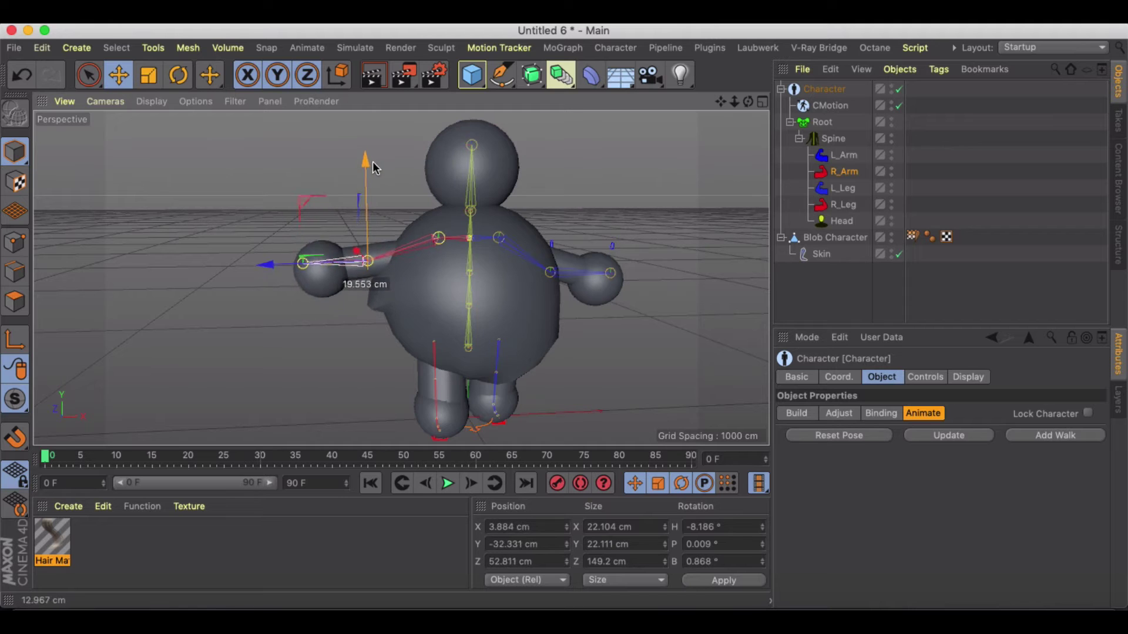
drag(273, 258, 276, 253)
alt+drag(495, 287, 460, 281)
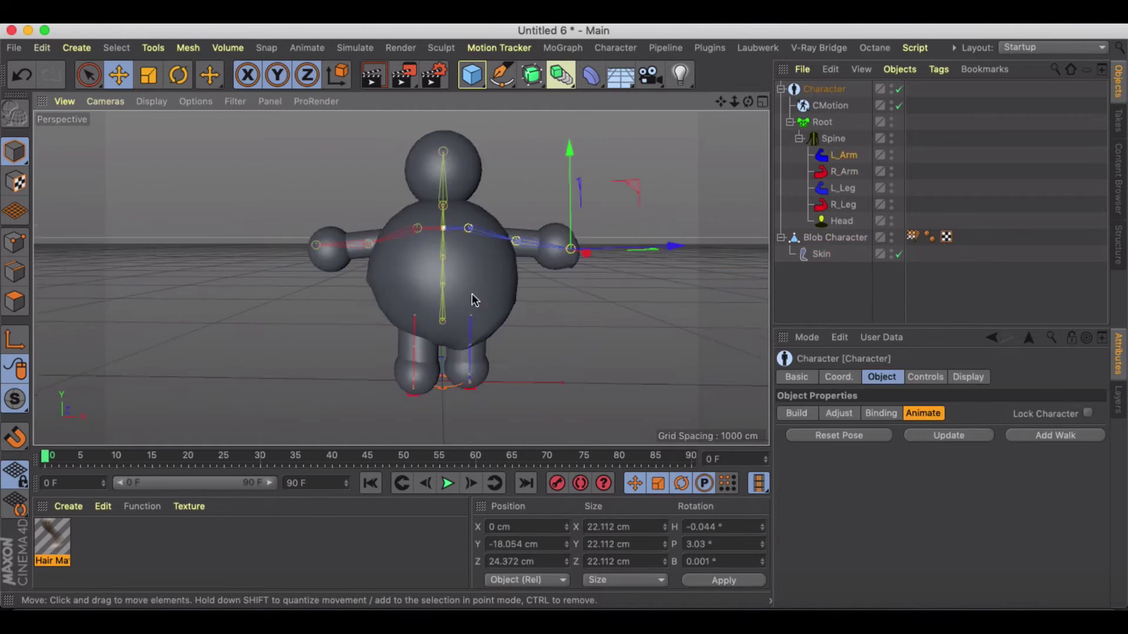
Play the walk, try a Vert of 23.3 cm and a Horiz of -43.2 cm on CMotion's Root, and undo both changes.
click(444, 482)
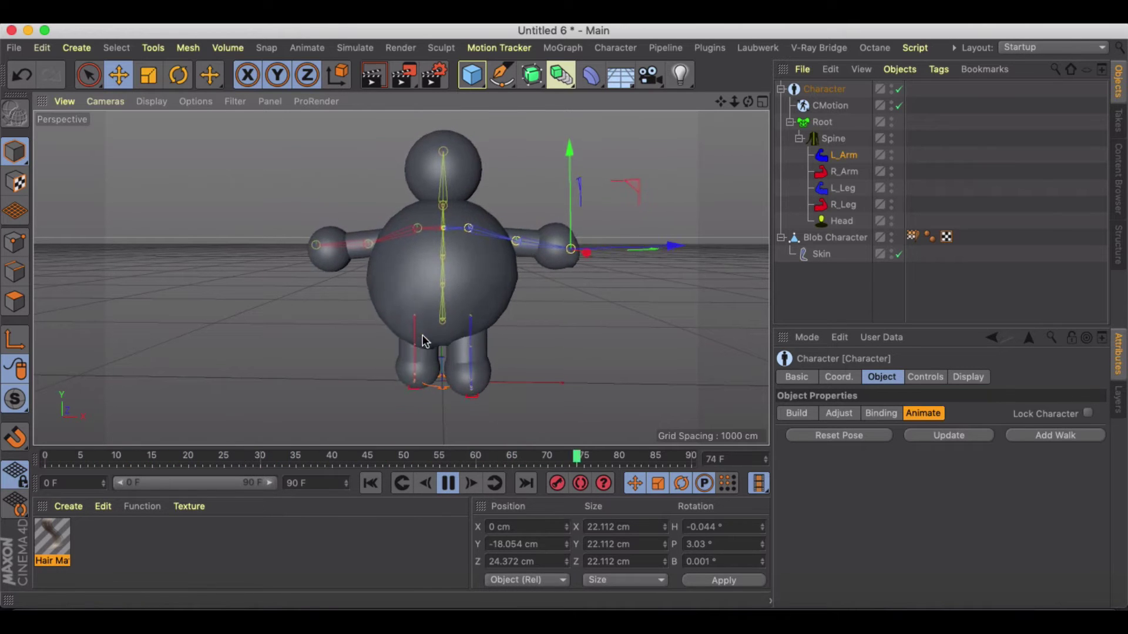
alt+drag(470, 348, 512, 329)
click(830, 106)
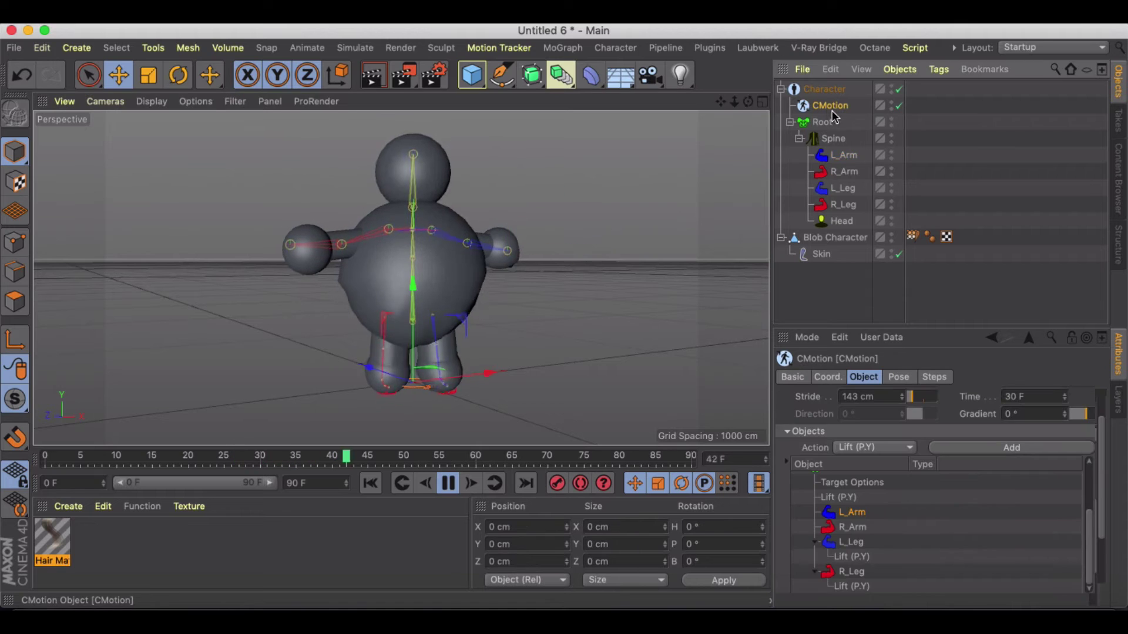
scroll(891, 464, down, 3)
scroll(893, 512, down, 2)
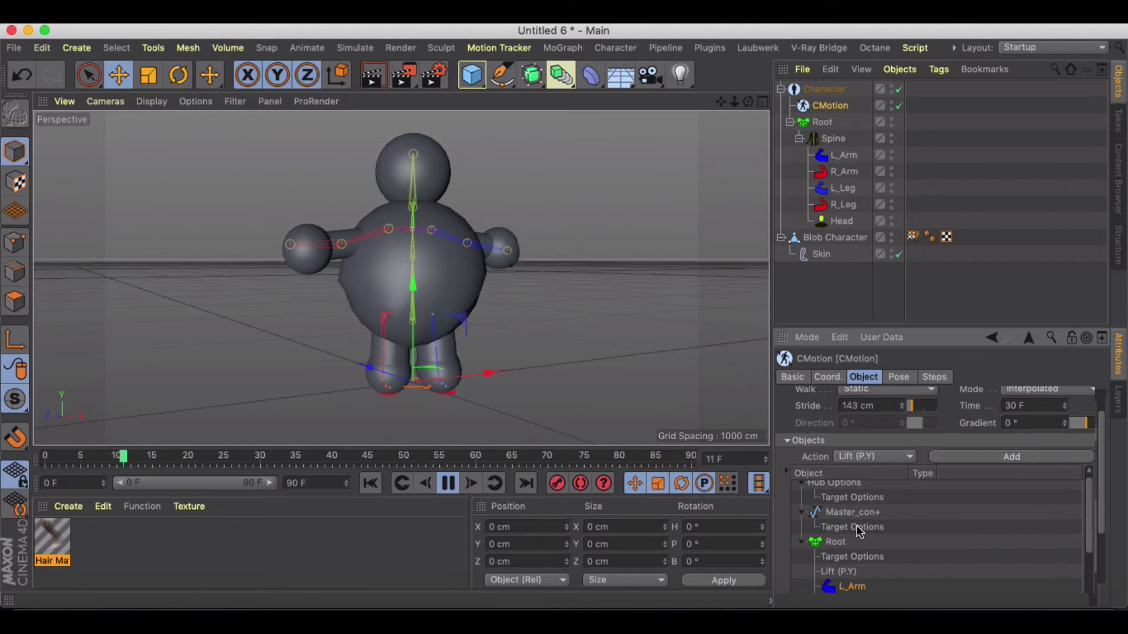
click(839, 542)
scroll(896, 543, down, 1)
scroll(1103, 493, down, 3)
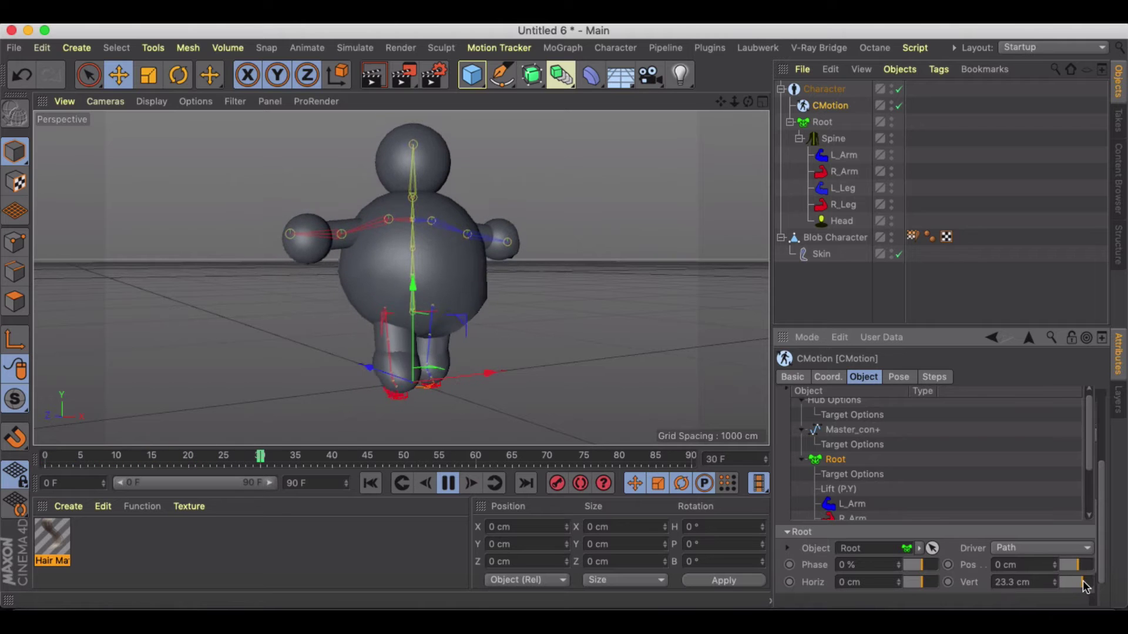
drag(1081, 587, 1069, 566)
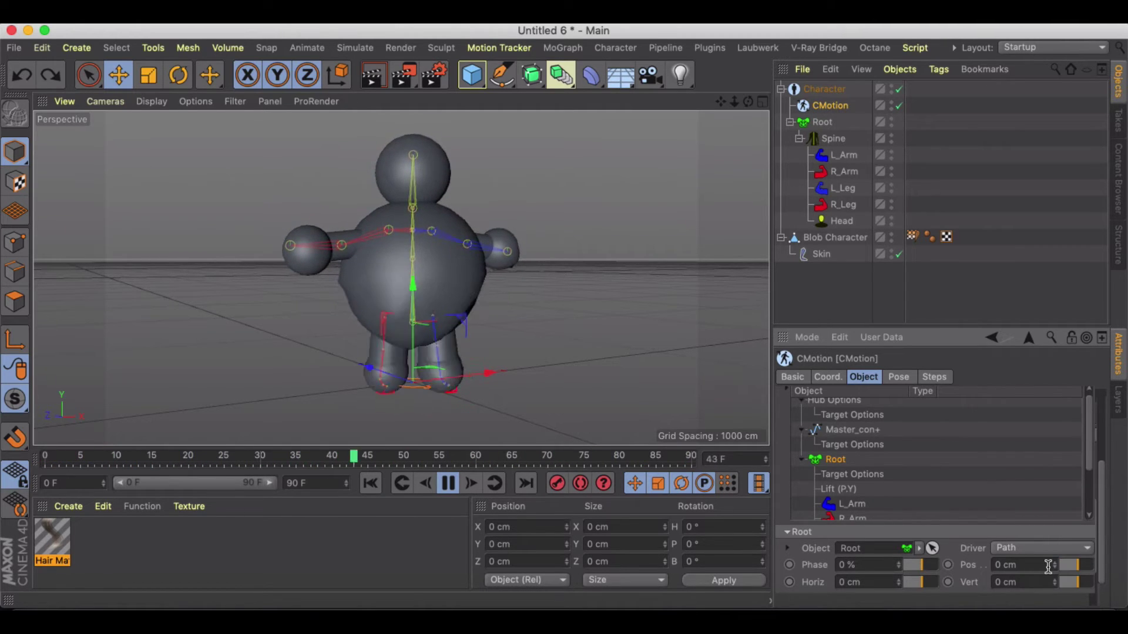
mouse_move(921, 583)
mouse_down()
mouse_move(911, 588)
mouse_move(933, 588)
mouse_move(916, 592)
mouse_up()
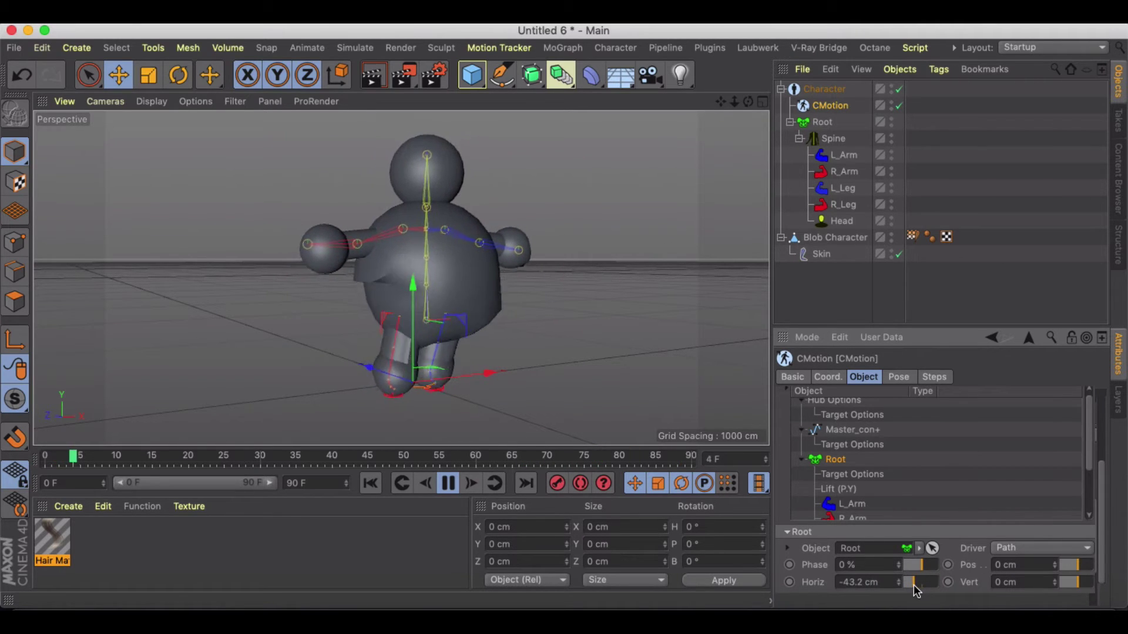
key(super+z)
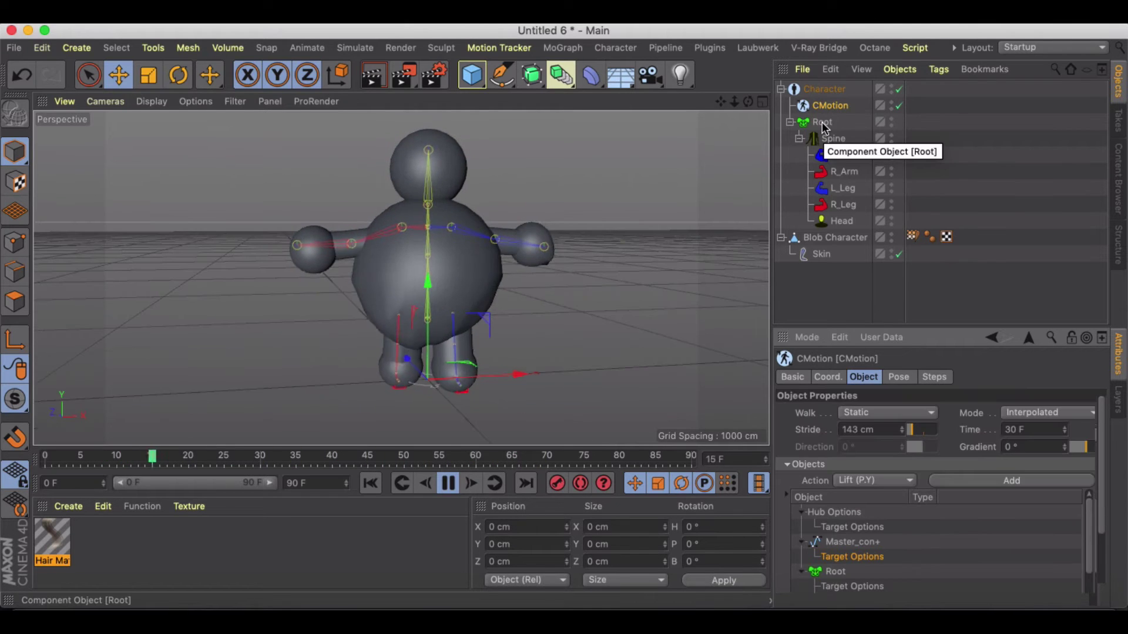
Stop playback, return to the first frame, and add a Hair object to the Blob Character mesh.
click(448, 484)
click(371, 484)
alt+drag(435, 319, 383, 319)
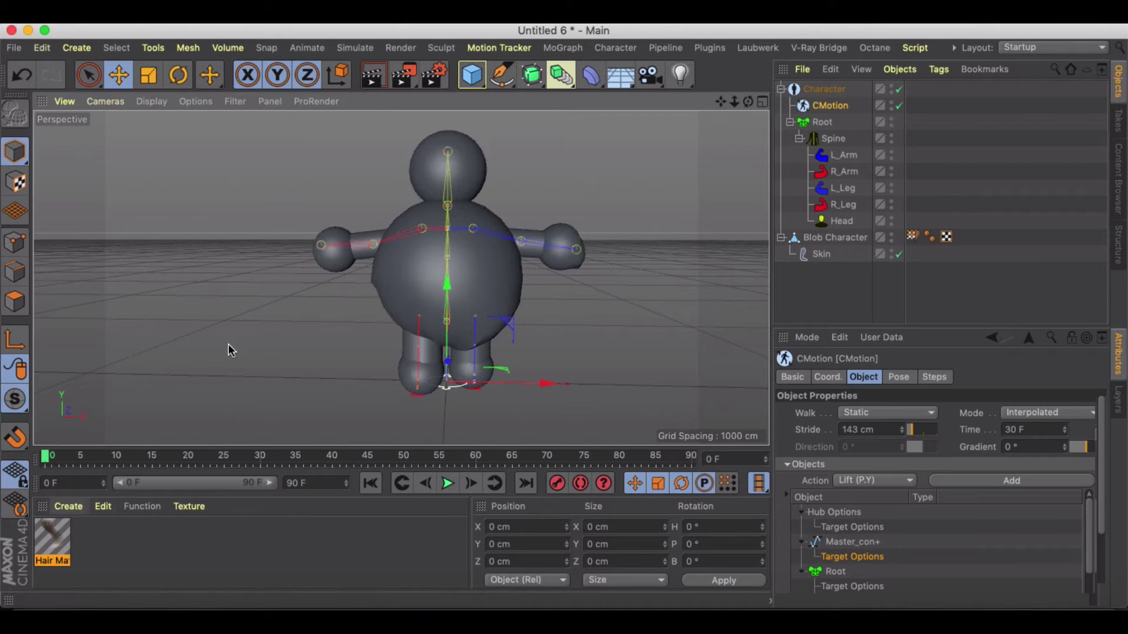
click(839, 239)
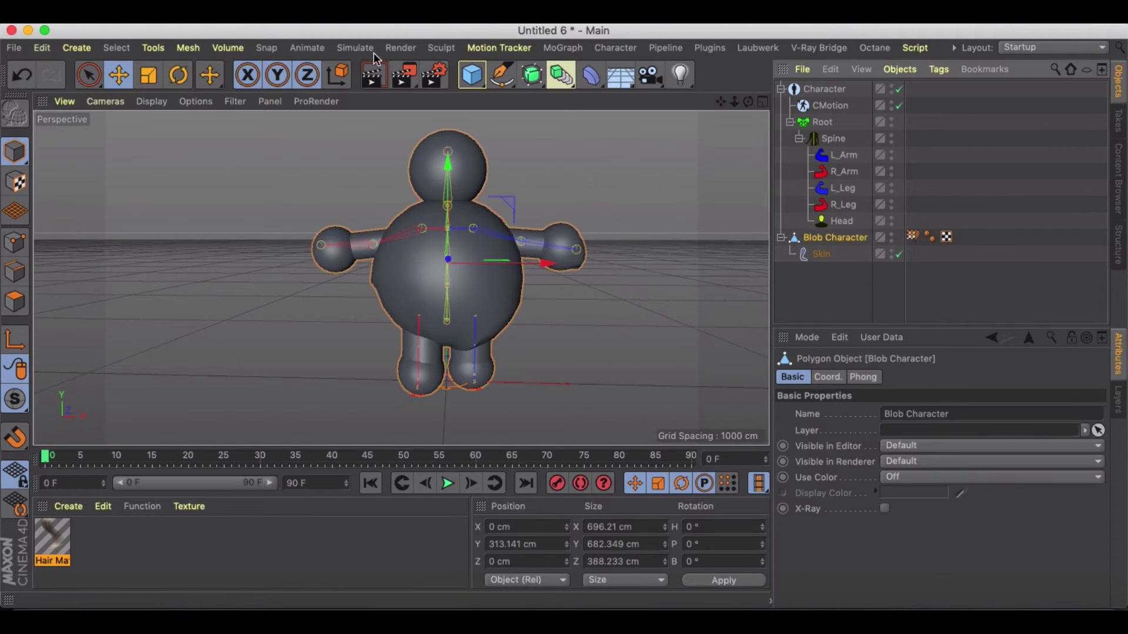
click(350, 48)
mouse_move(365, 91)
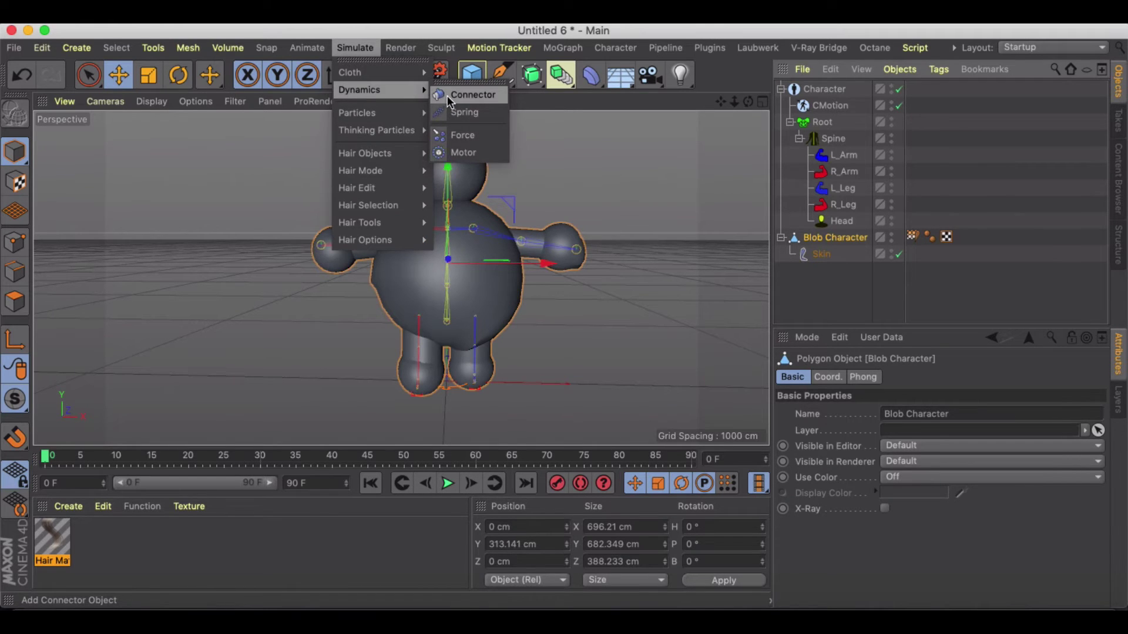
mouse_move(390, 152)
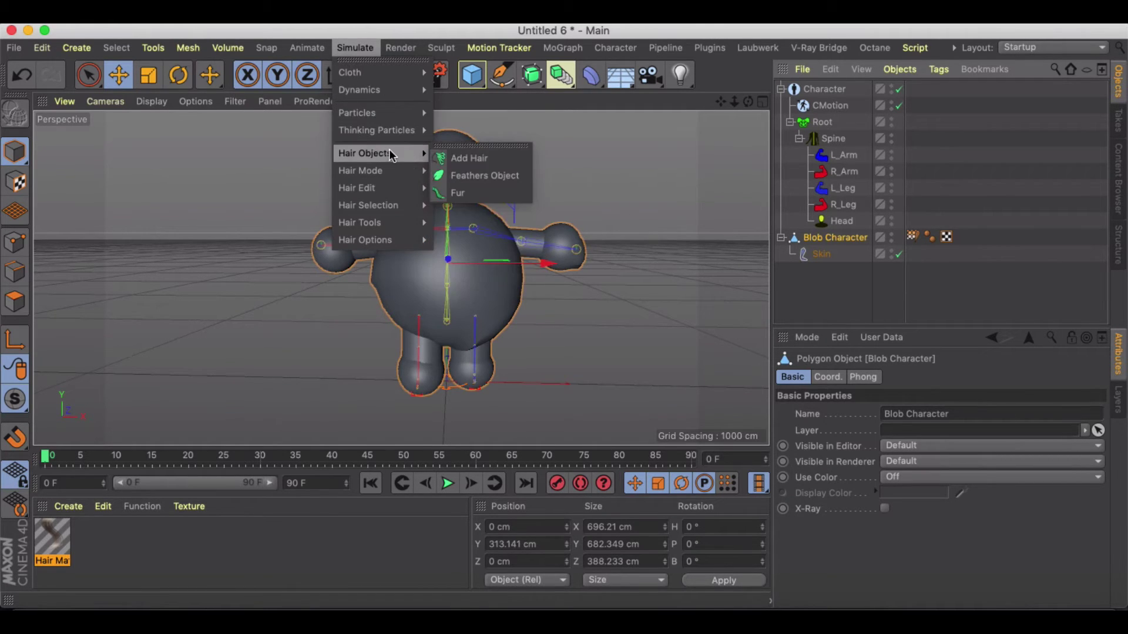
click(459, 158)
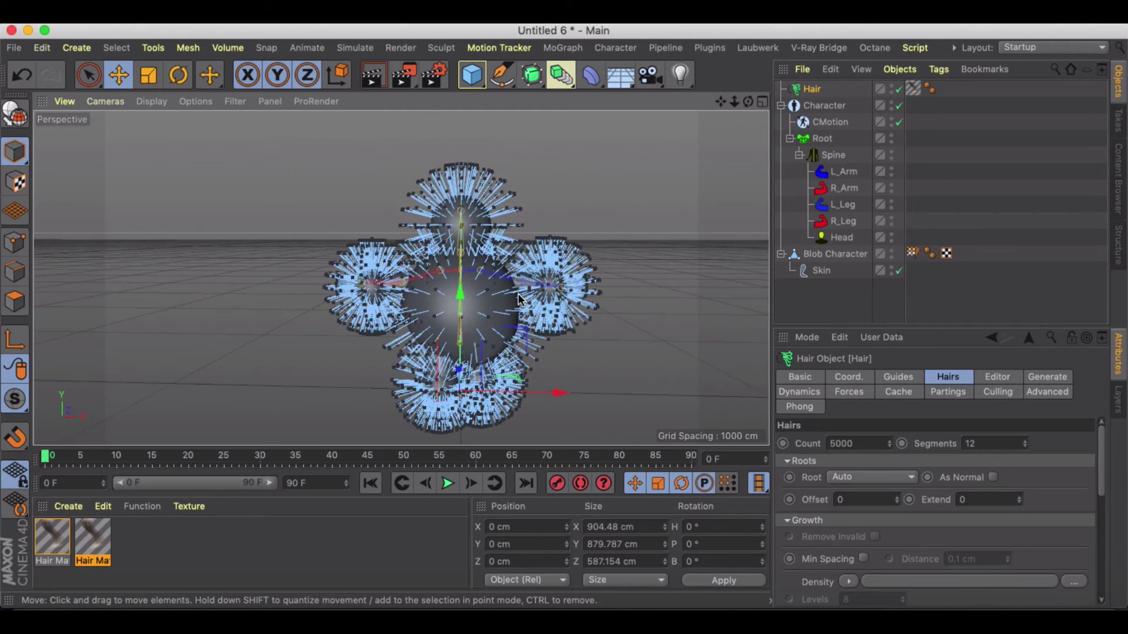
Delete the newly created hair material and give the remaining Hair Mat's first colour gradient knot a purple hue of 290°.
click(98, 529)
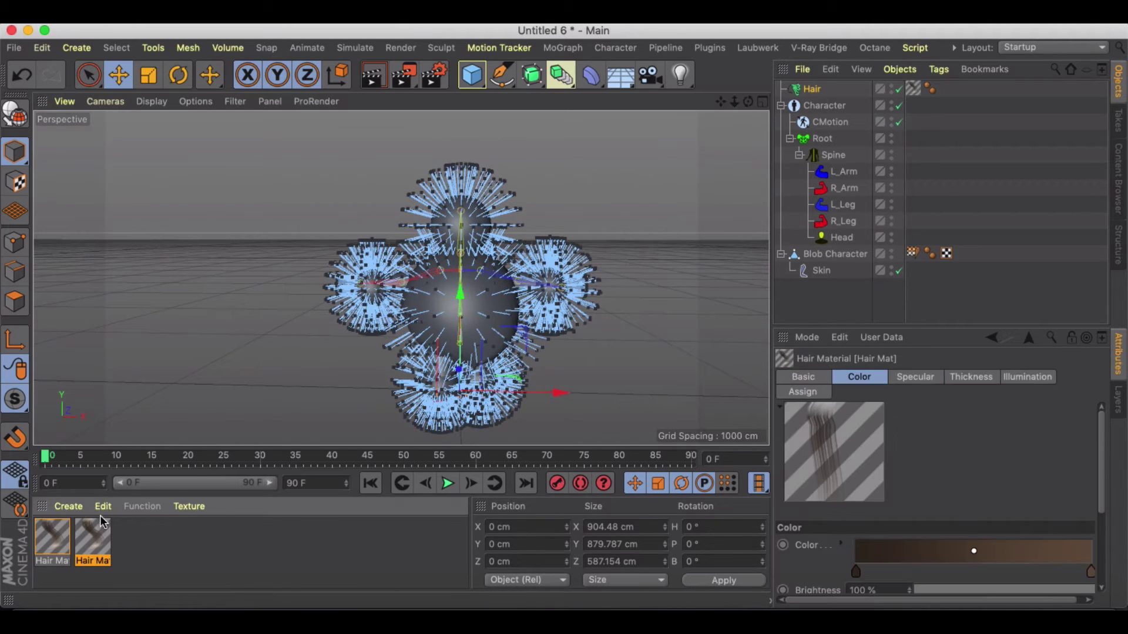
key(Delete)
double_click(43, 534)
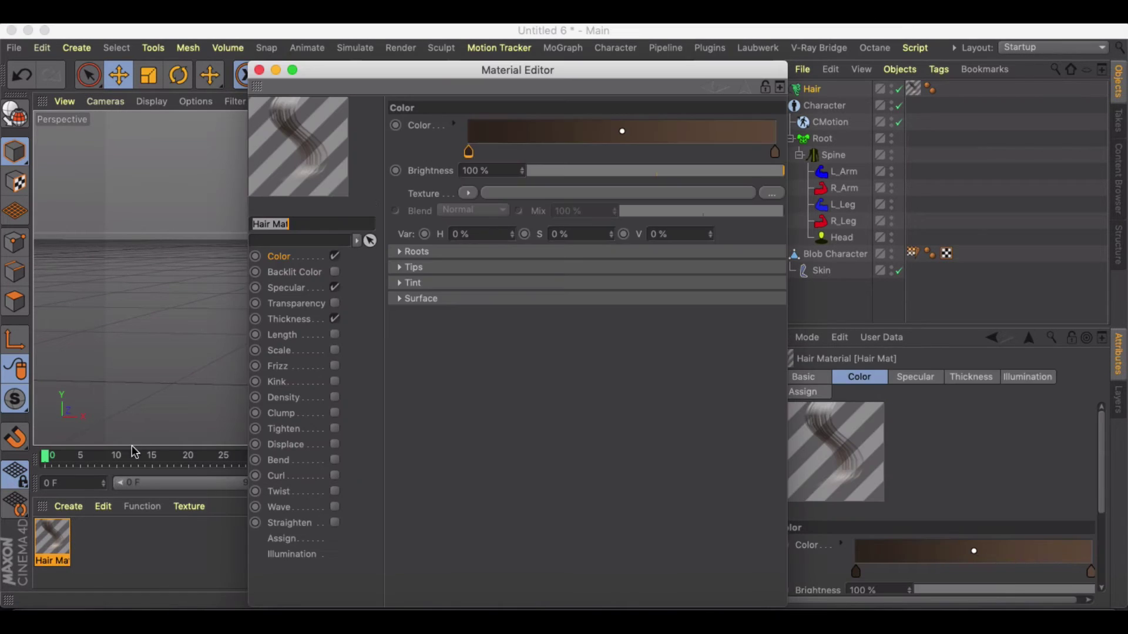
double_click(469, 153)
click(587, 168)
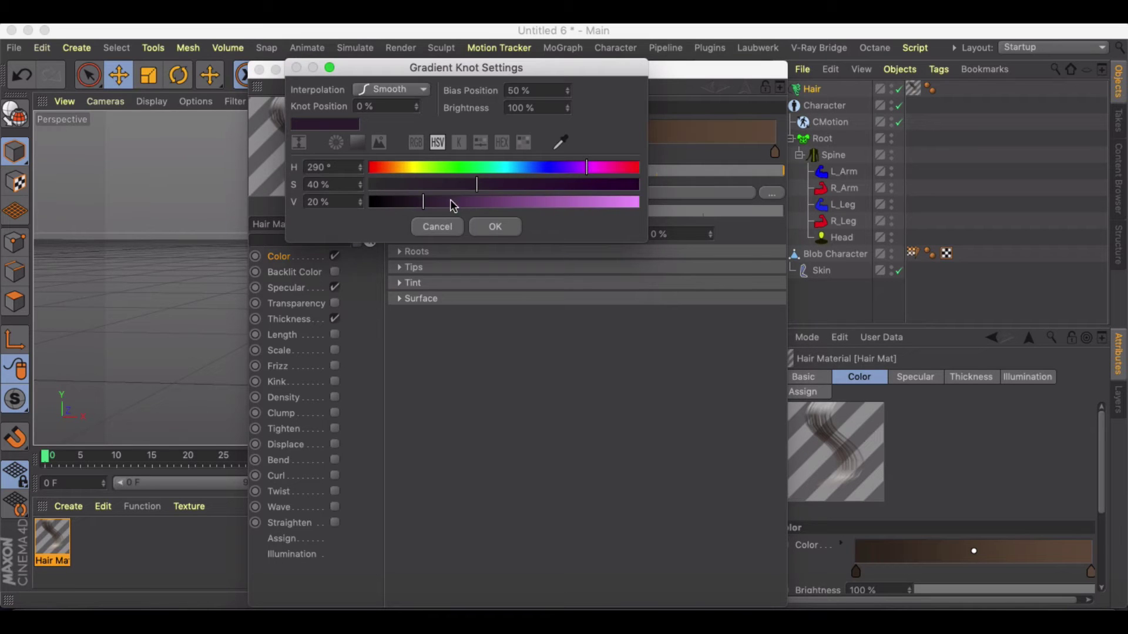
click(495, 227)
Set Hair Mat's end gradient knot to magenta with hue 303° and saturation 61%, and brighten the colour.
double_click(776, 152)
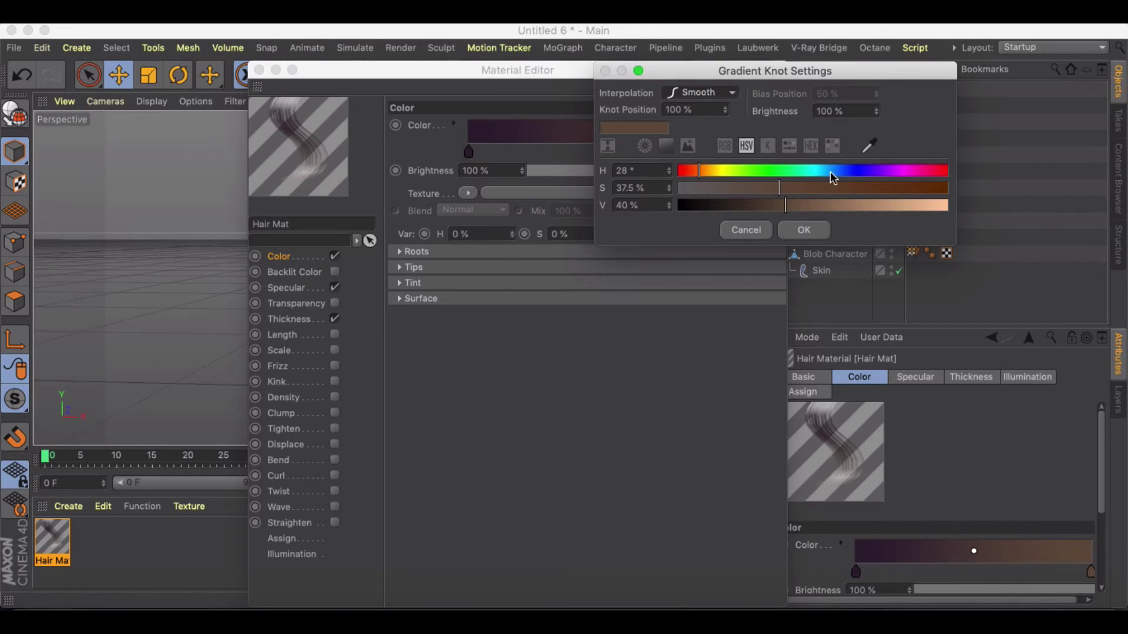
click(905, 171)
click(842, 188)
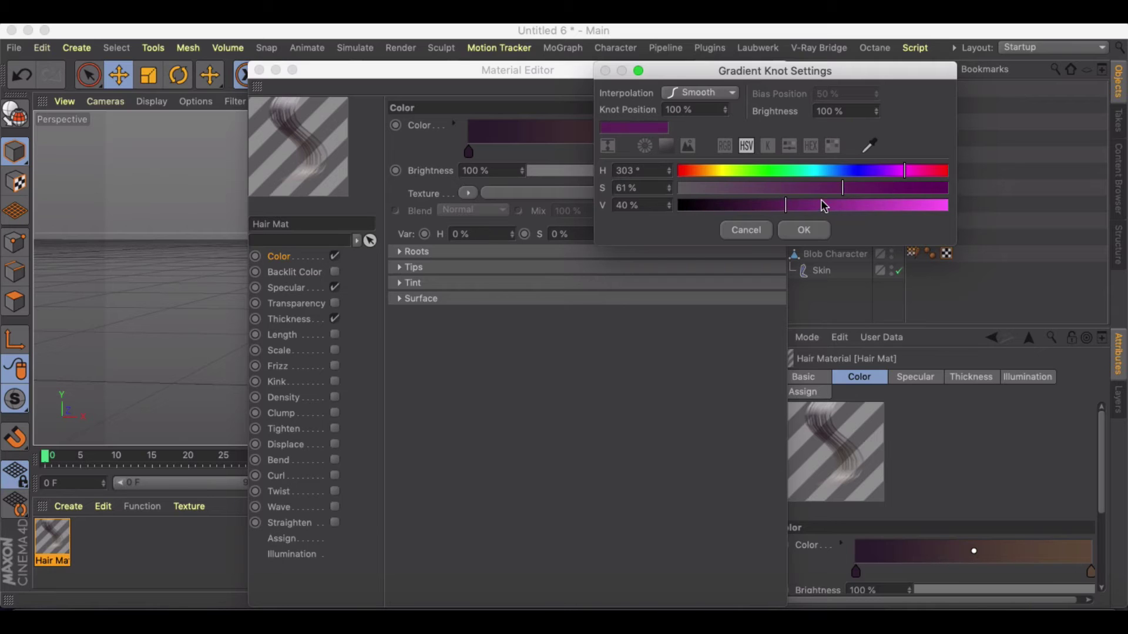
click(824, 205)
click(804, 230)
Set Hair Mat's primary specular colour saturation to 80% and assign the material to the Hair object.
click(288, 288)
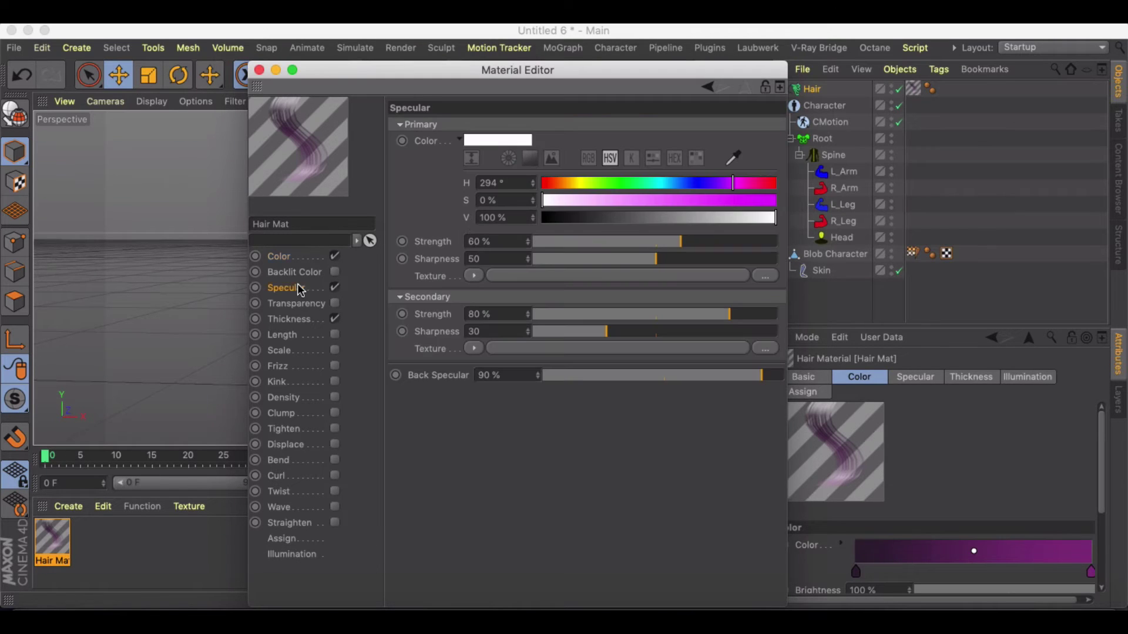
click(729, 200)
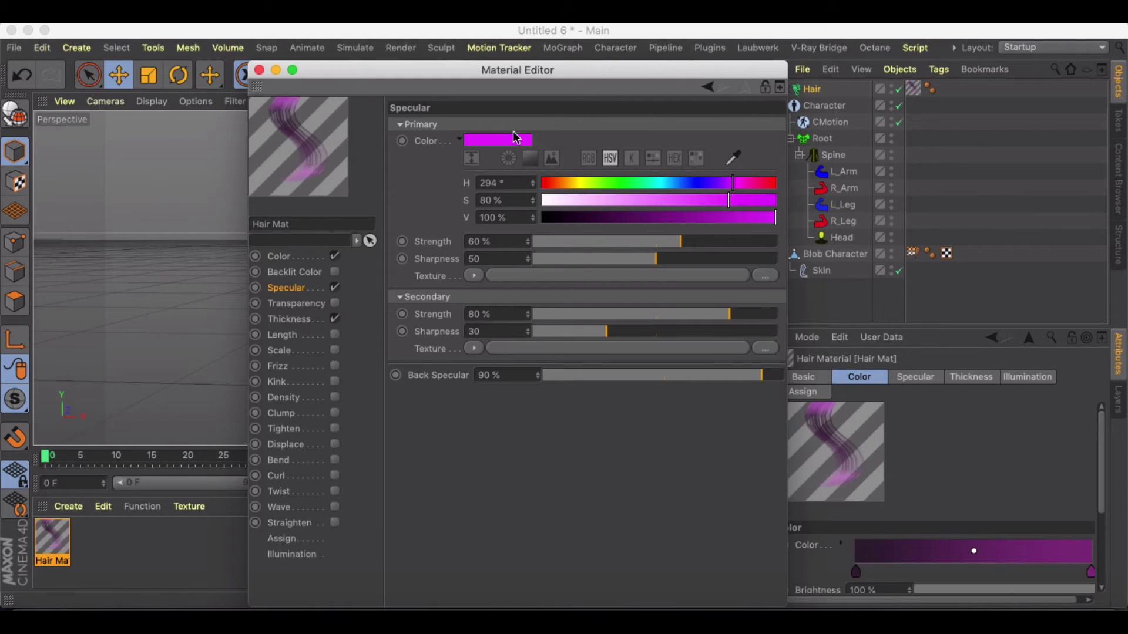
click(260, 70)
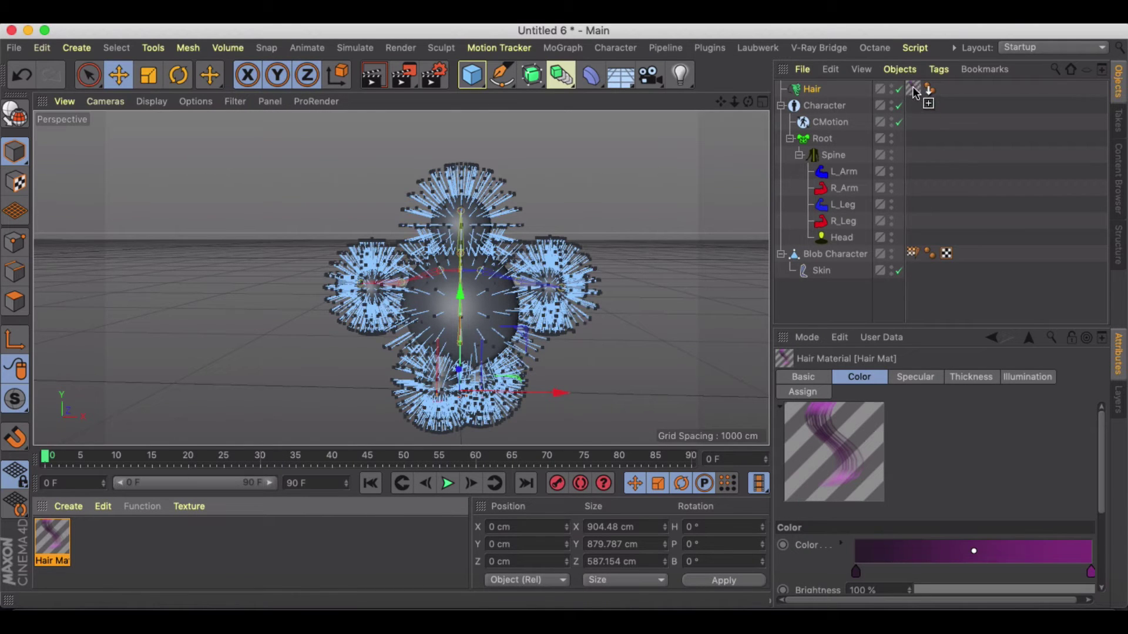
drag(913, 89, 914, 89)
Render the view, play the hair simulation to frame 82, and render the view again.
click(376, 77)
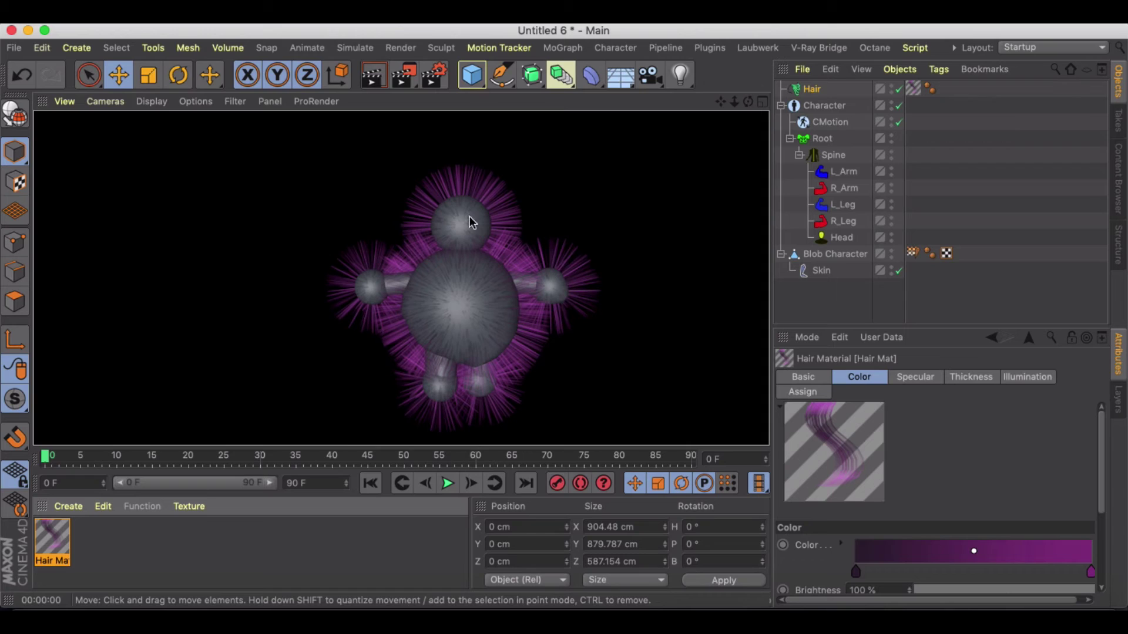
click(448, 483)
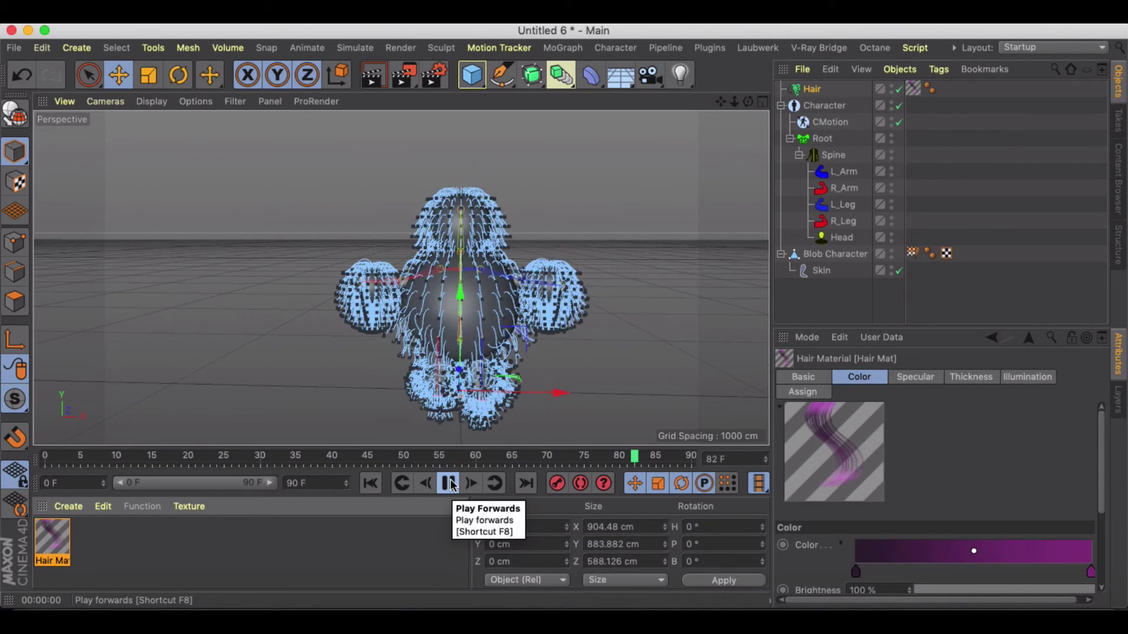
click(449, 483)
click(369, 75)
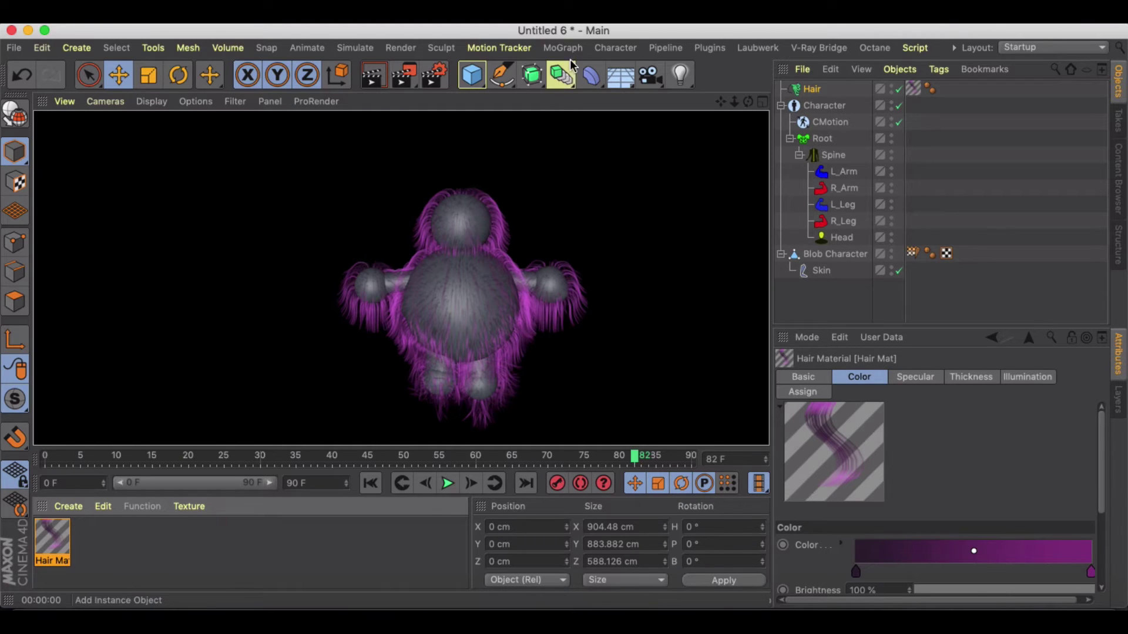
Add a Floor object beneath the character, reframe the view and render it.
click(621, 76)
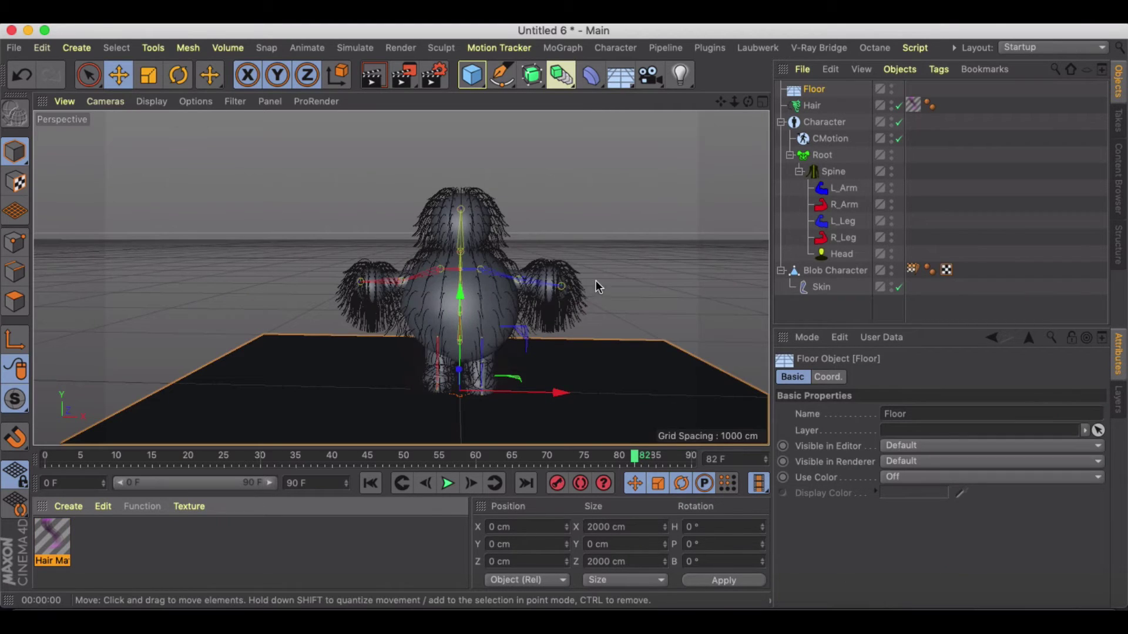
alt+middle_drag(611, 273, 554, 245)
mouse_move(553, 245)
alt+mouse_down()
mouse_move(573, 238)
mouse_move(562, 250)
alt+mouse_up()
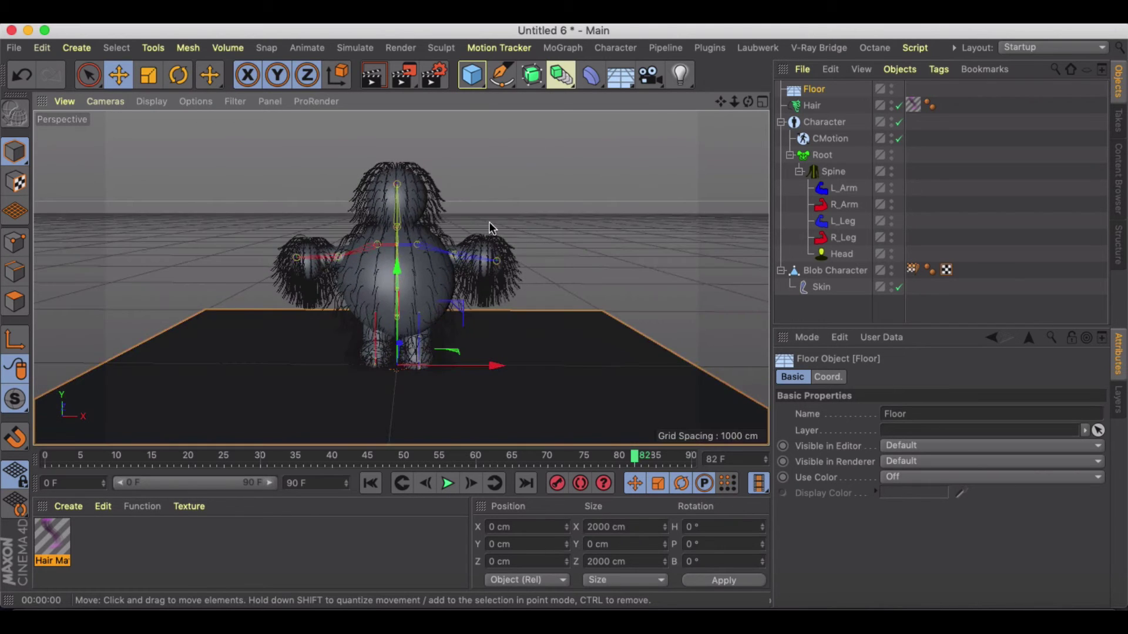
click(374, 76)
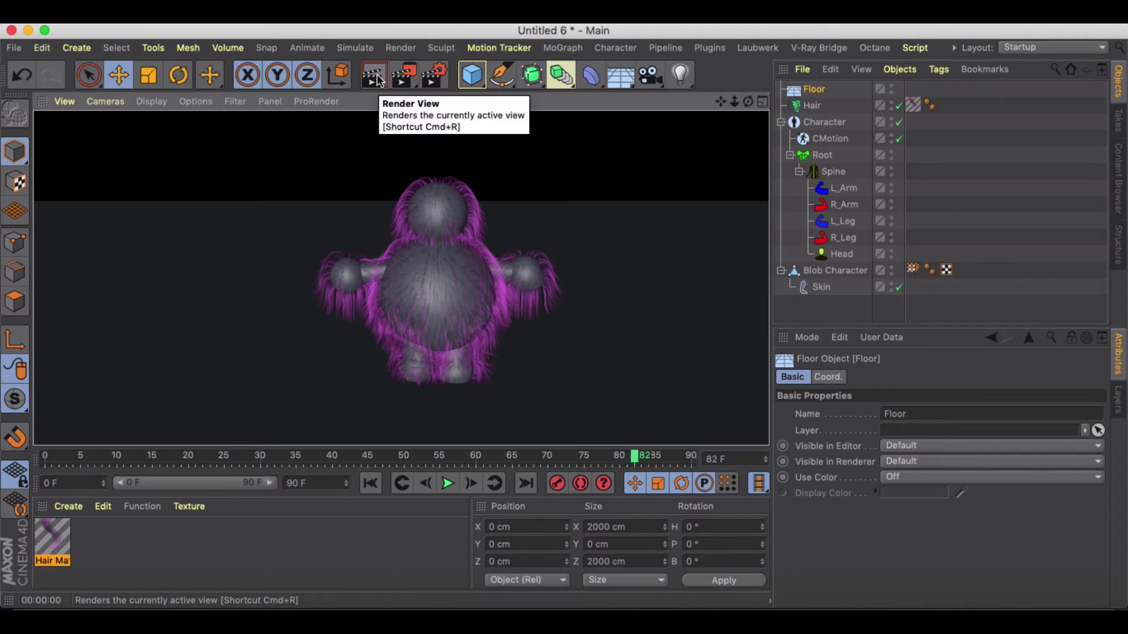
Replay the hair simulation from the first frame to frame 74 and render the view with the floor.
click(371, 483)
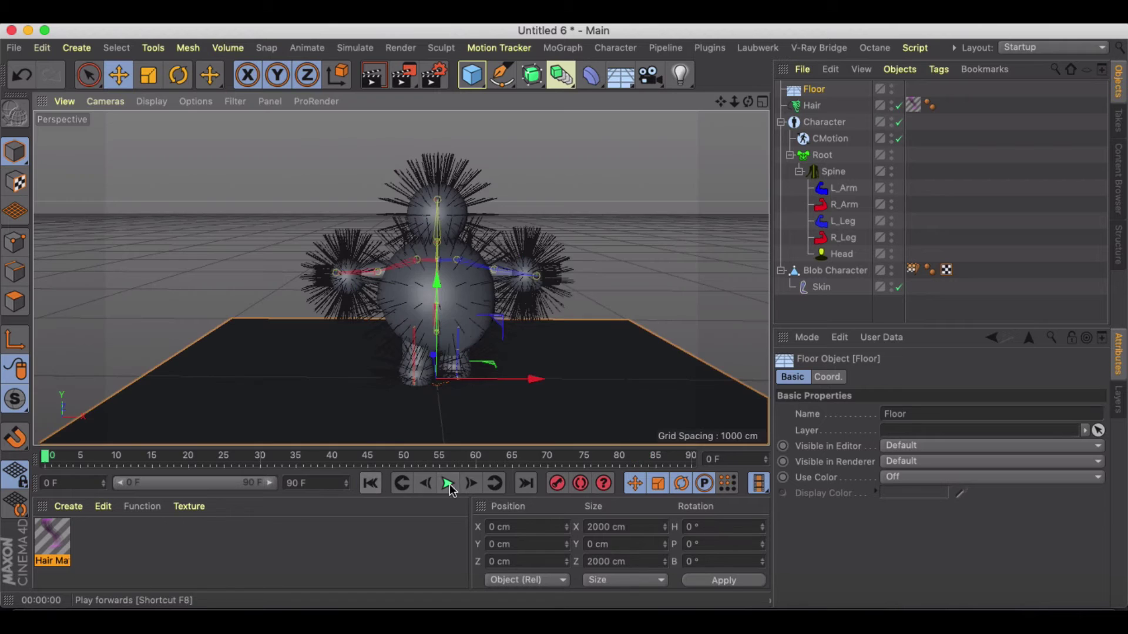
click(447, 483)
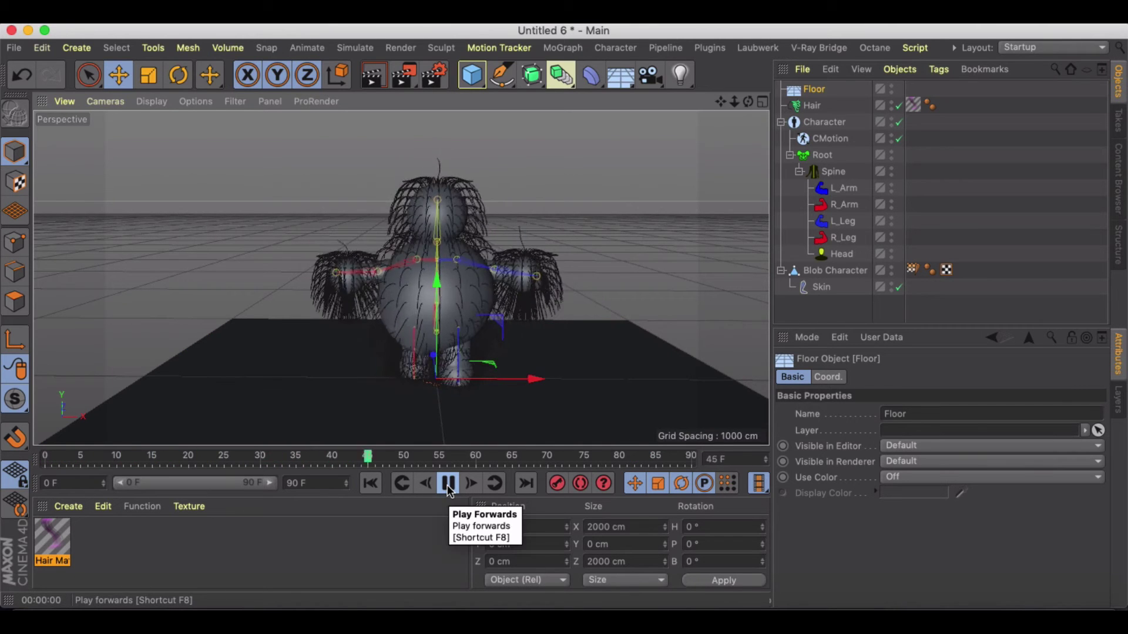
click(447, 487)
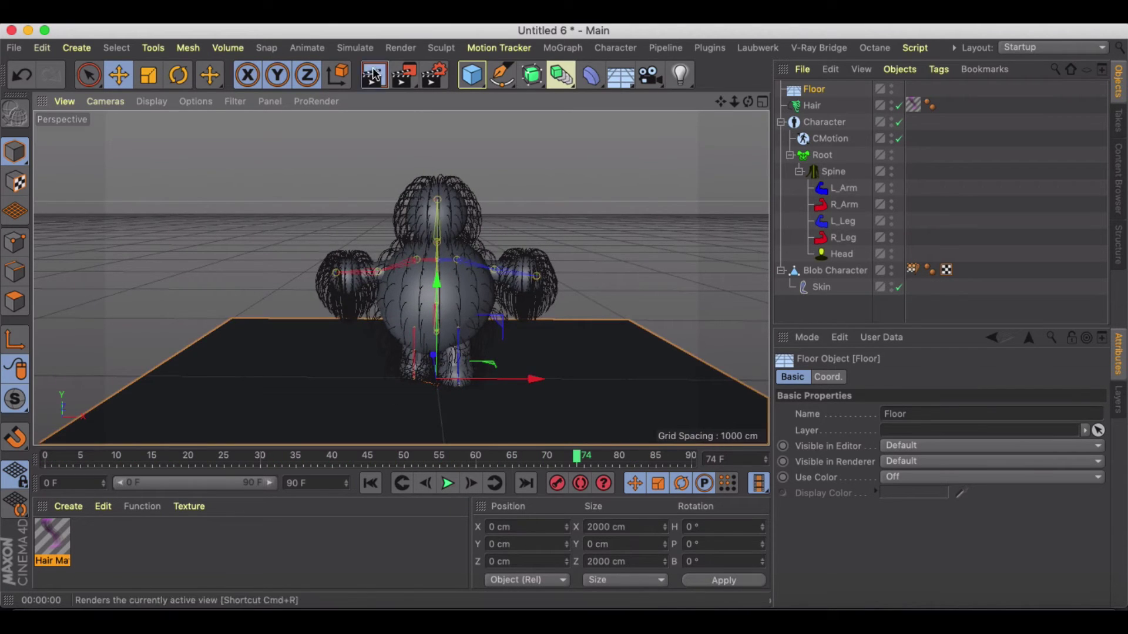
click(373, 75)
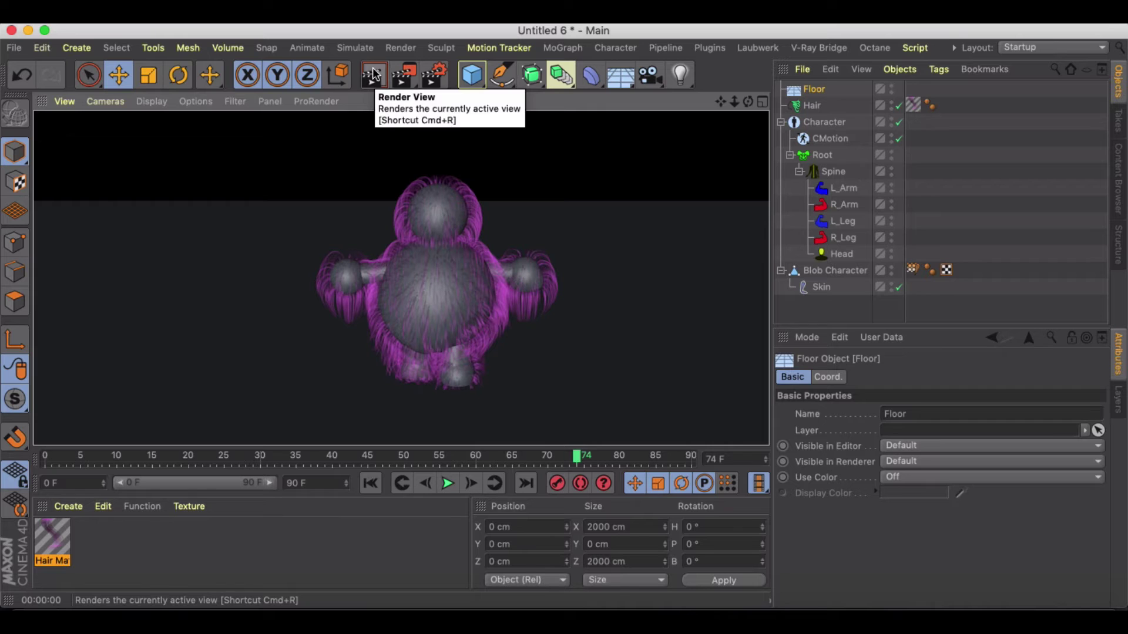
click(552, 239)
alt+drag(444, 259, 469, 247)
click(619, 75)
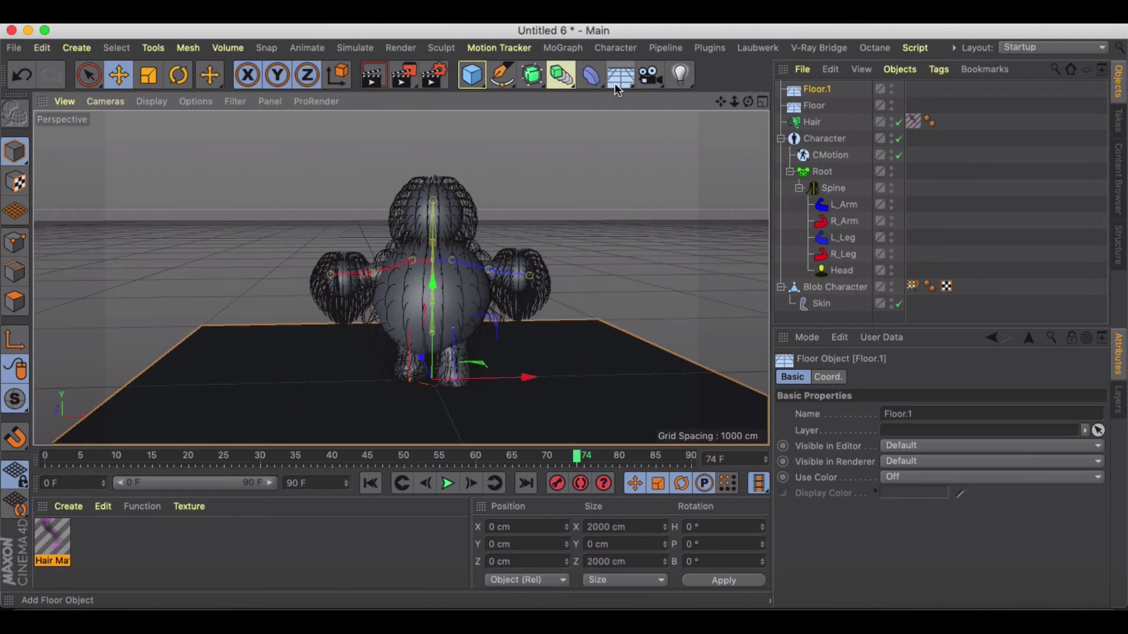
key(Delete)
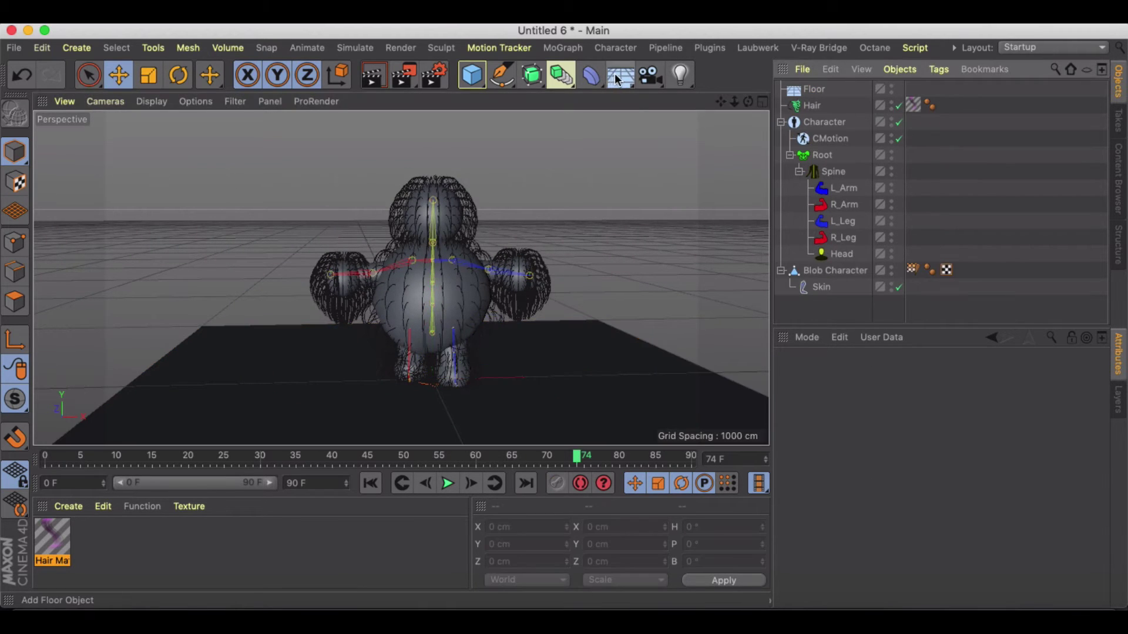
Add a Physical Sky to the scene and set the Hair object's hair count to 25000.
drag(617, 78, 823, 96)
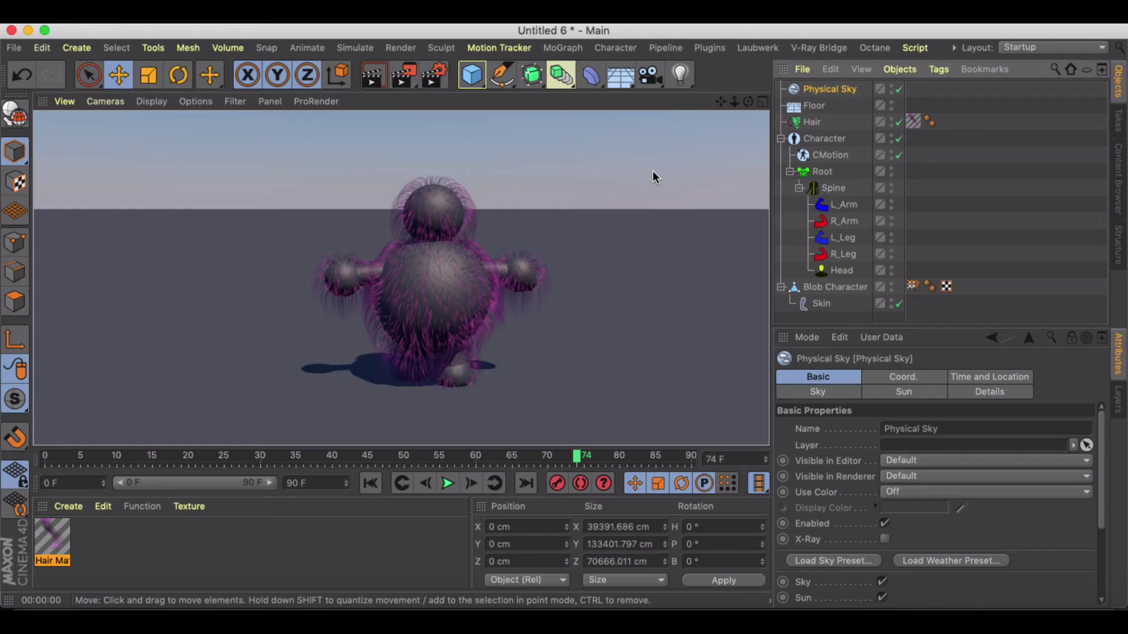
click(812, 122)
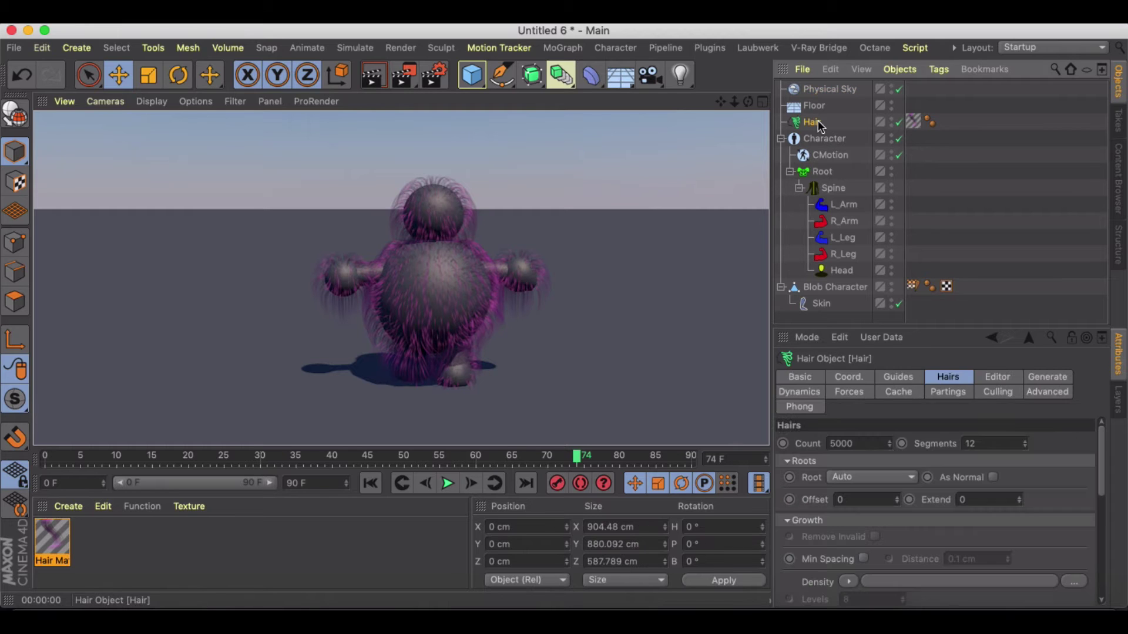
click(852, 443)
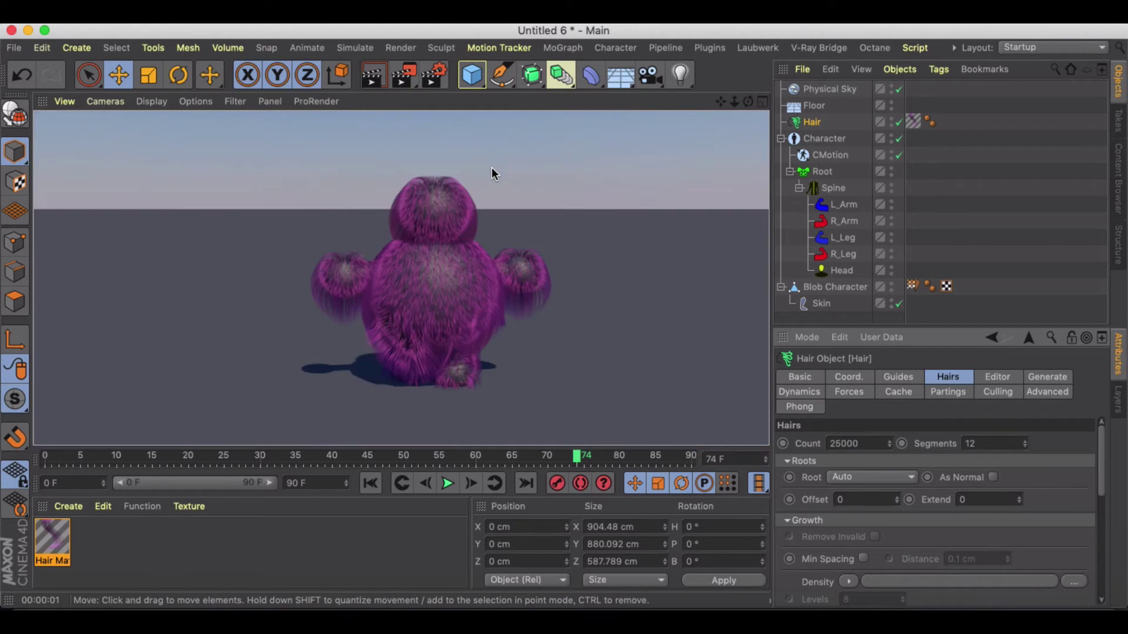
Set Hair Mat's thickness to 1.1 cm at the root and 0.3 cm at the tip, with 0.7 cm variation.
double_click(52, 544)
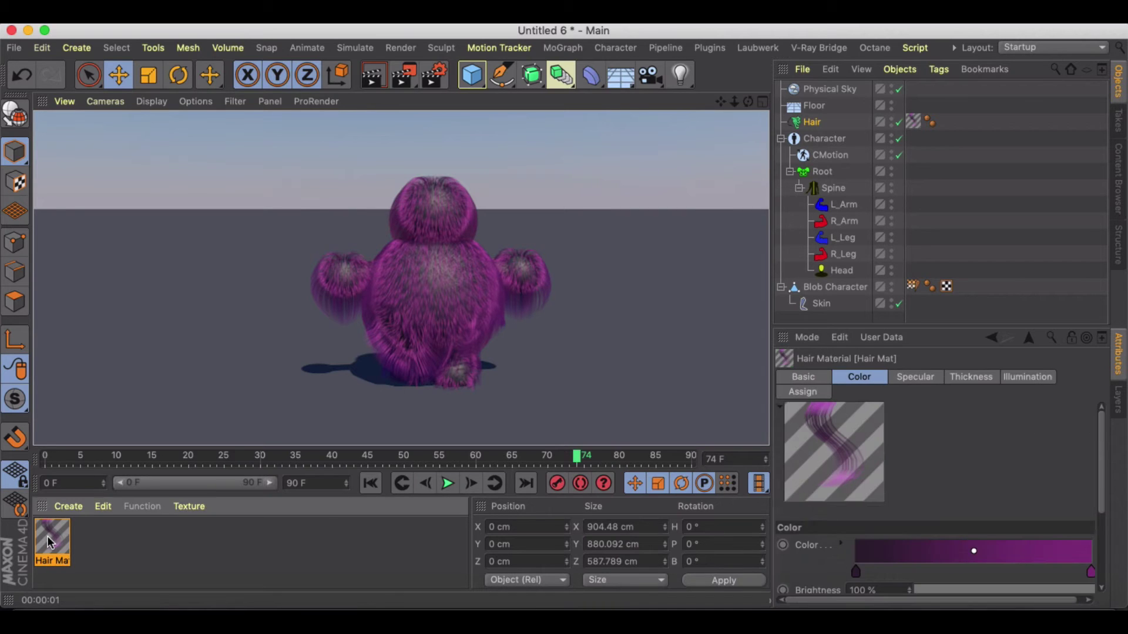
click(292, 318)
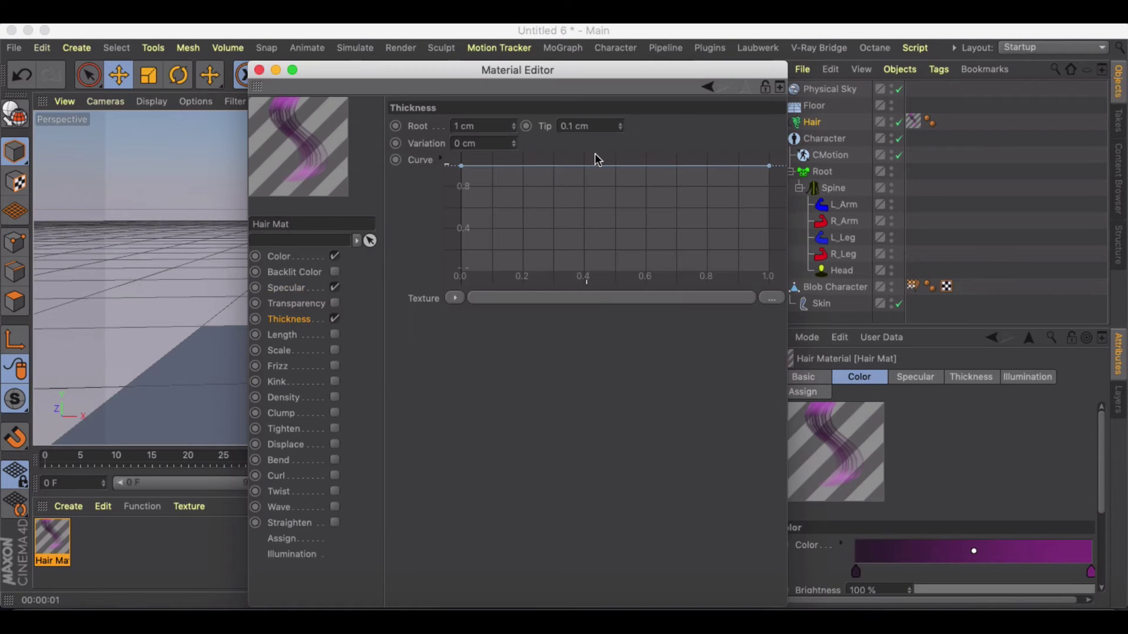
click(513, 141)
click(513, 124)
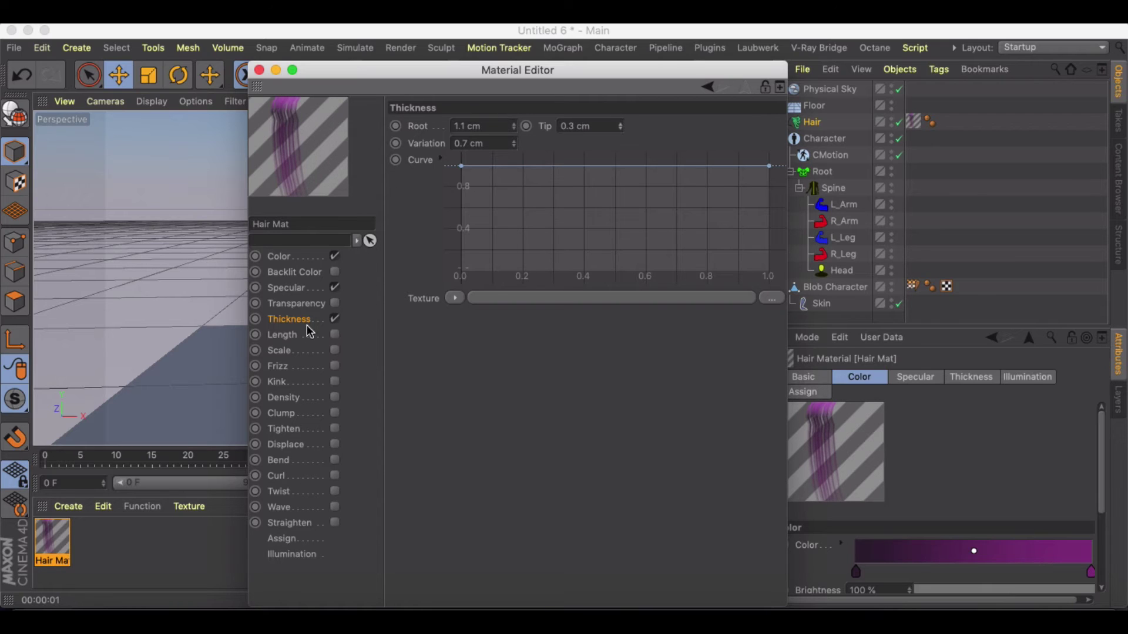
Try Frizz and Kink on Hair Mat, keep only Frizz enabled, and render the view.
click(334, 366)
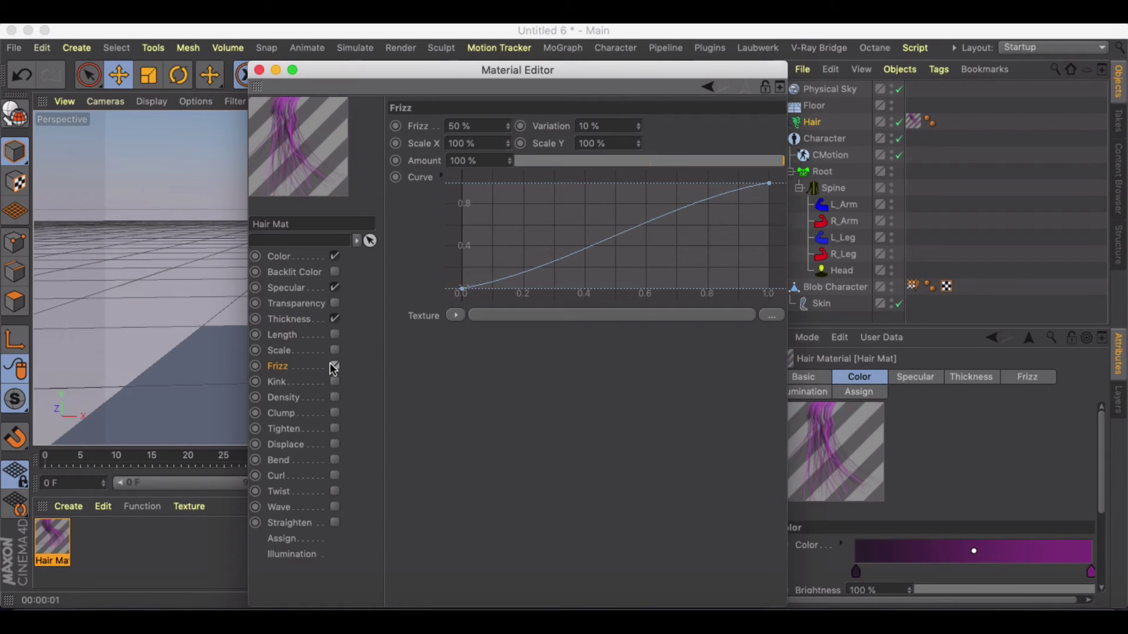
click(333, 366)
click(333, 382)
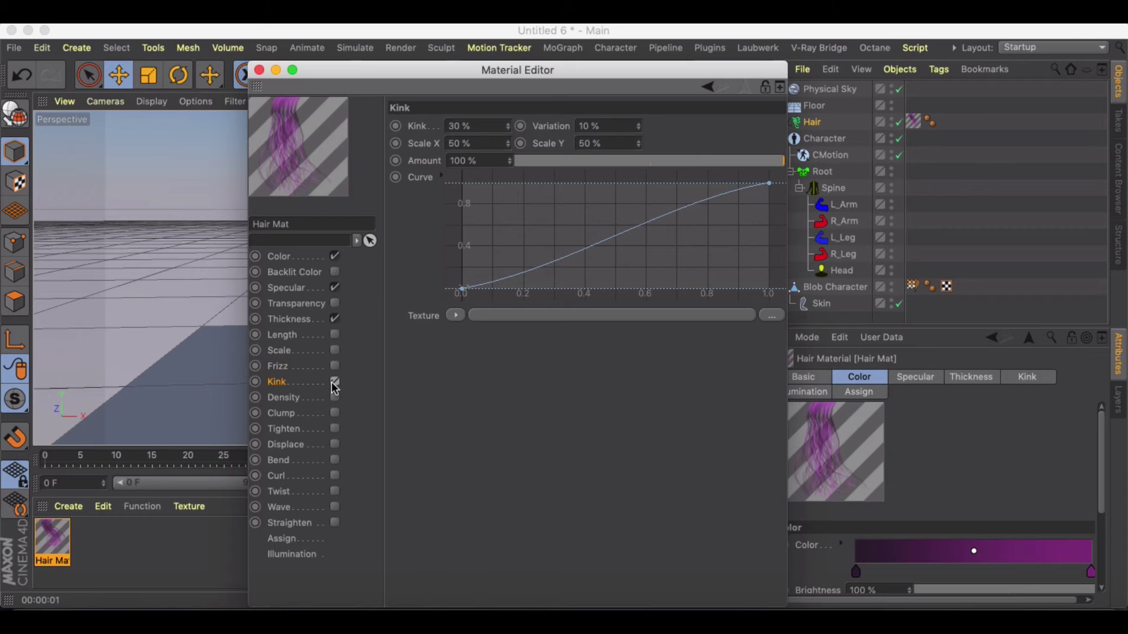
click(334, 382)
click(335, 366)
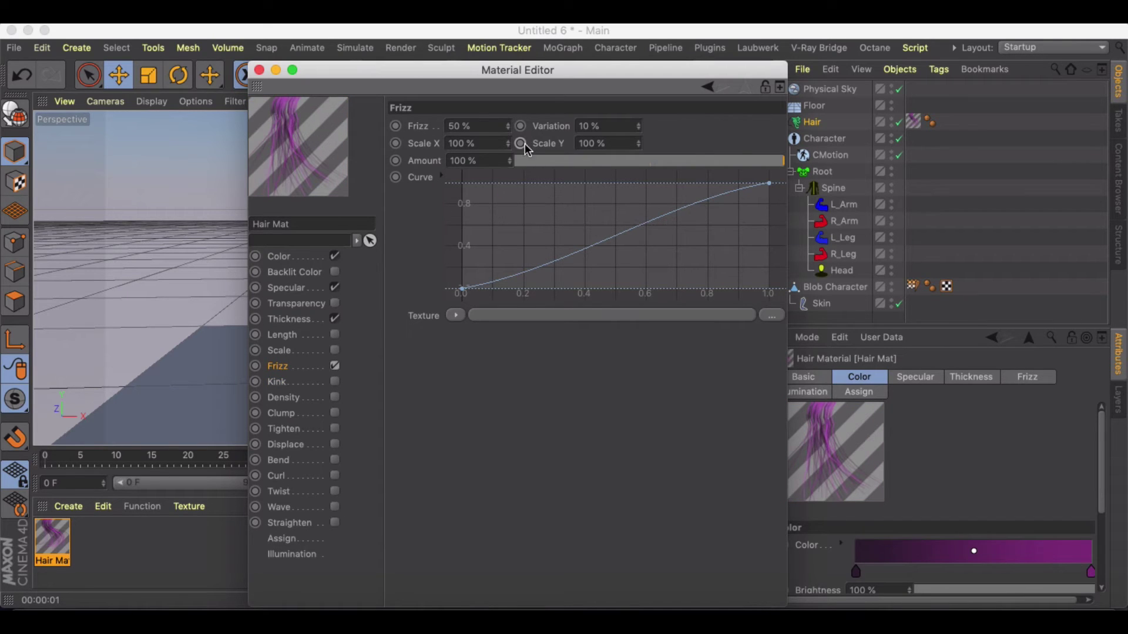
click(258, 70)
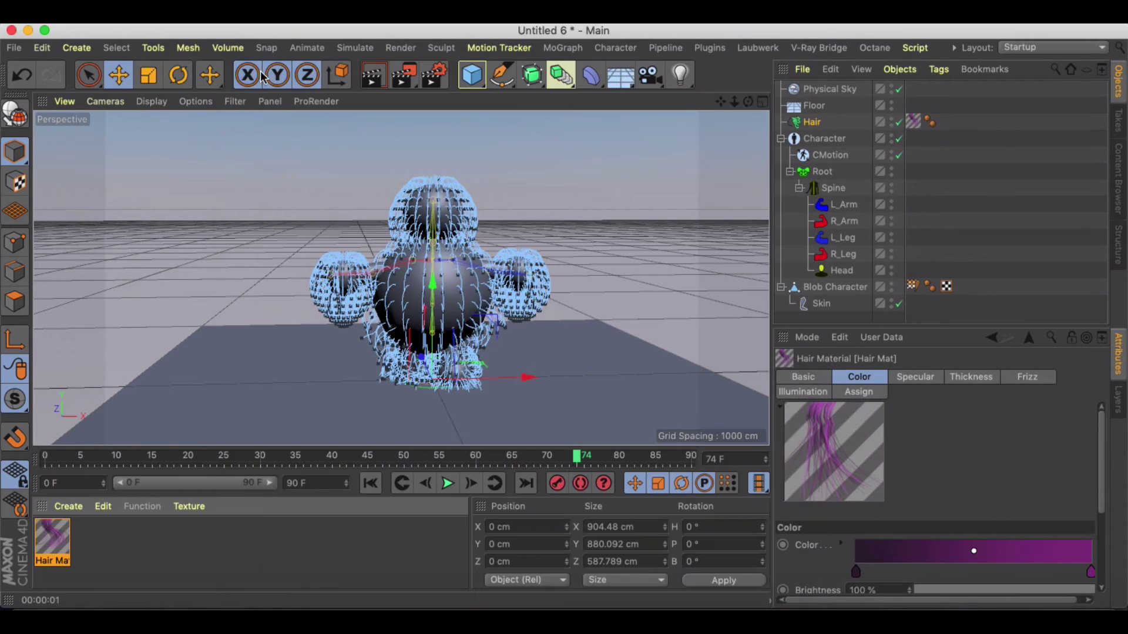
click(371, 77)
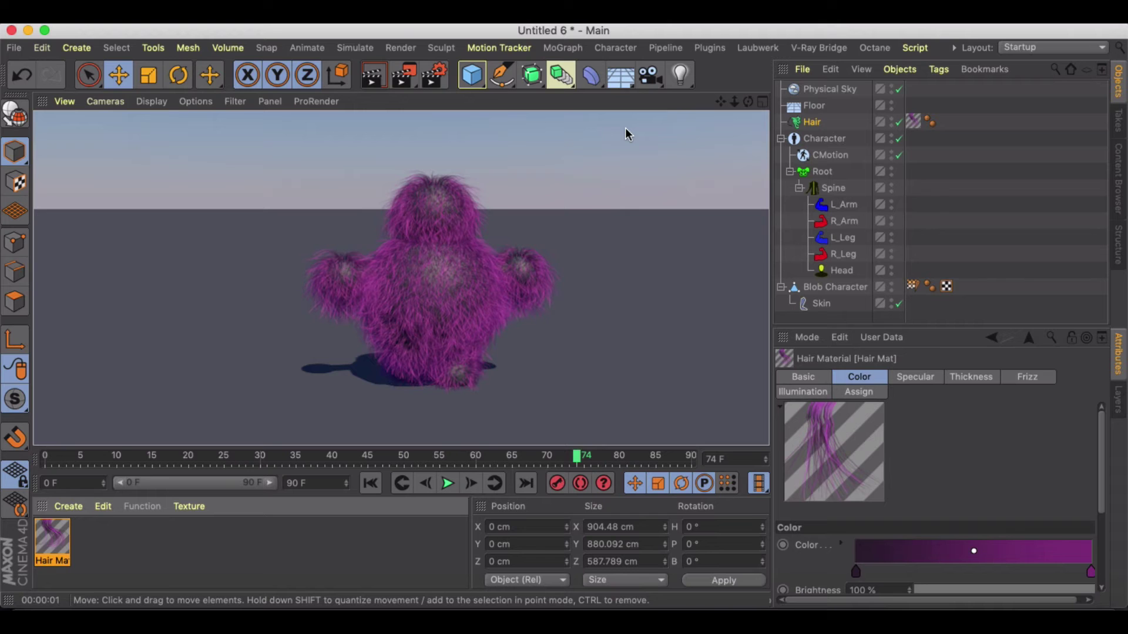
Create a new standard material and load a Noise shader as its colour texture.
click(69, 506)
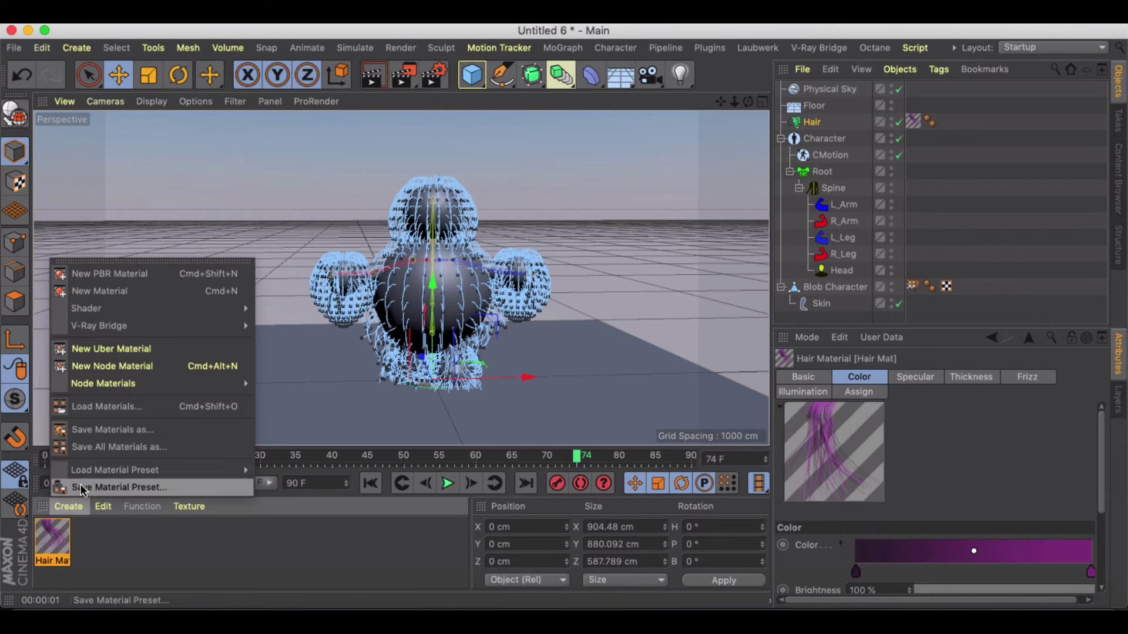
click(100, 291)
double_click(59, 535)
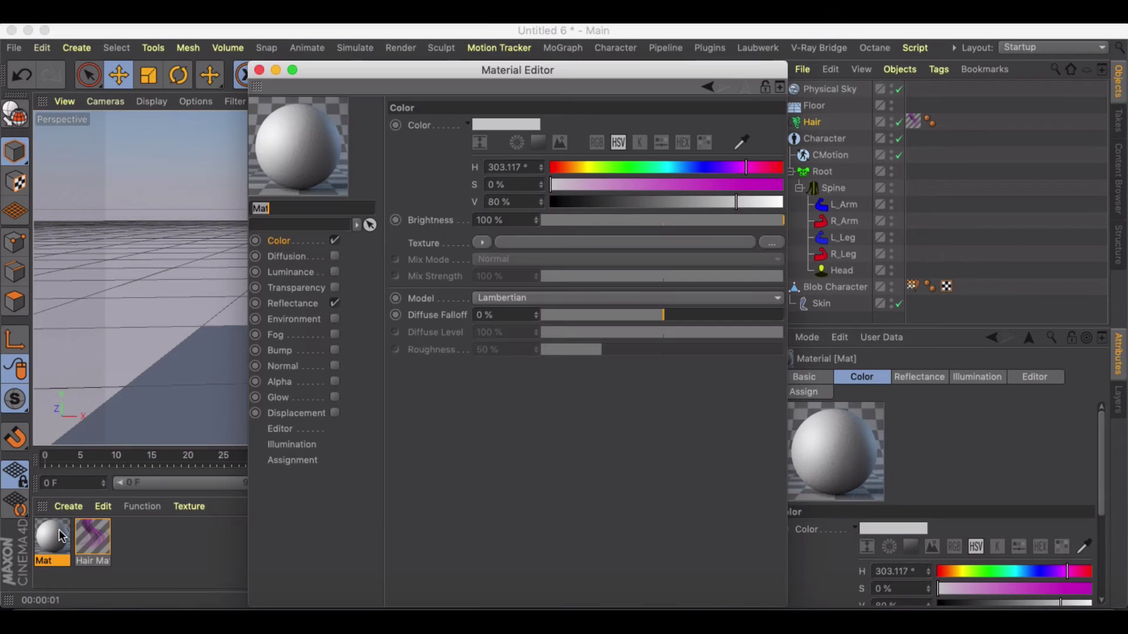
click(496, 244)
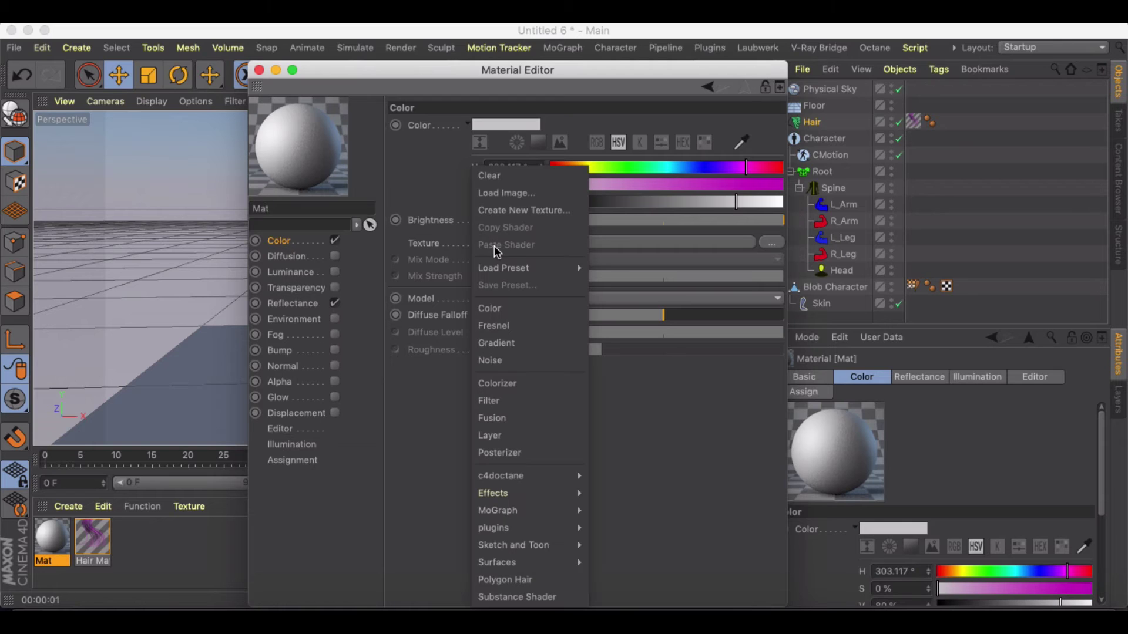
click(497, 368)
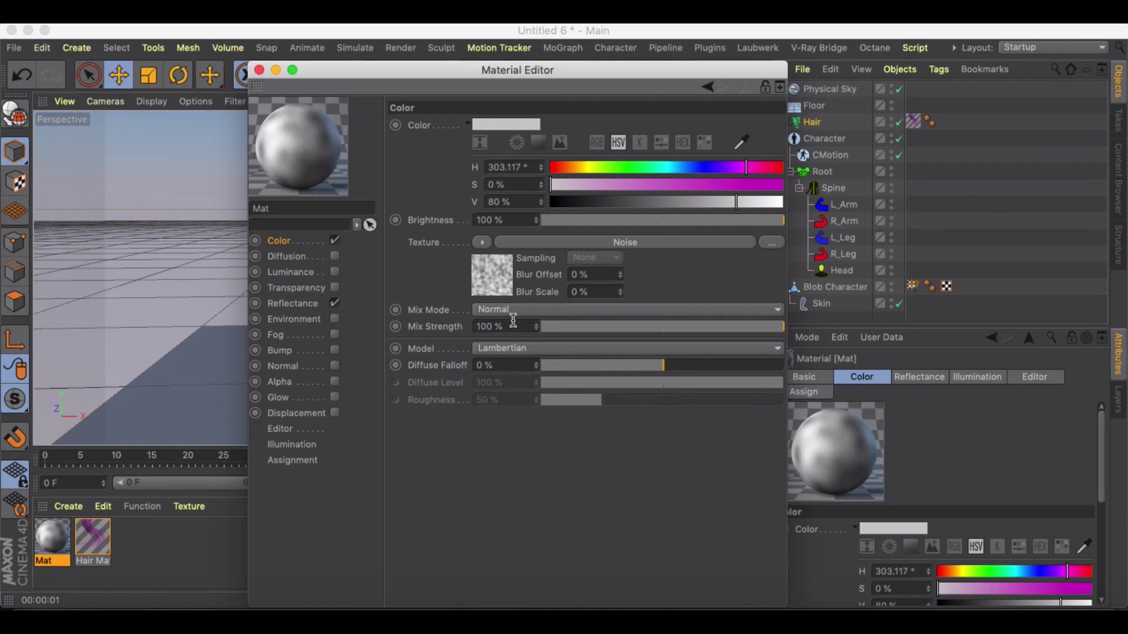
Set the Noise shader's Color 1 to a dark purple with hue 299°, saturation 31% and value 29%.
click(494, 292)
click(512, 242)
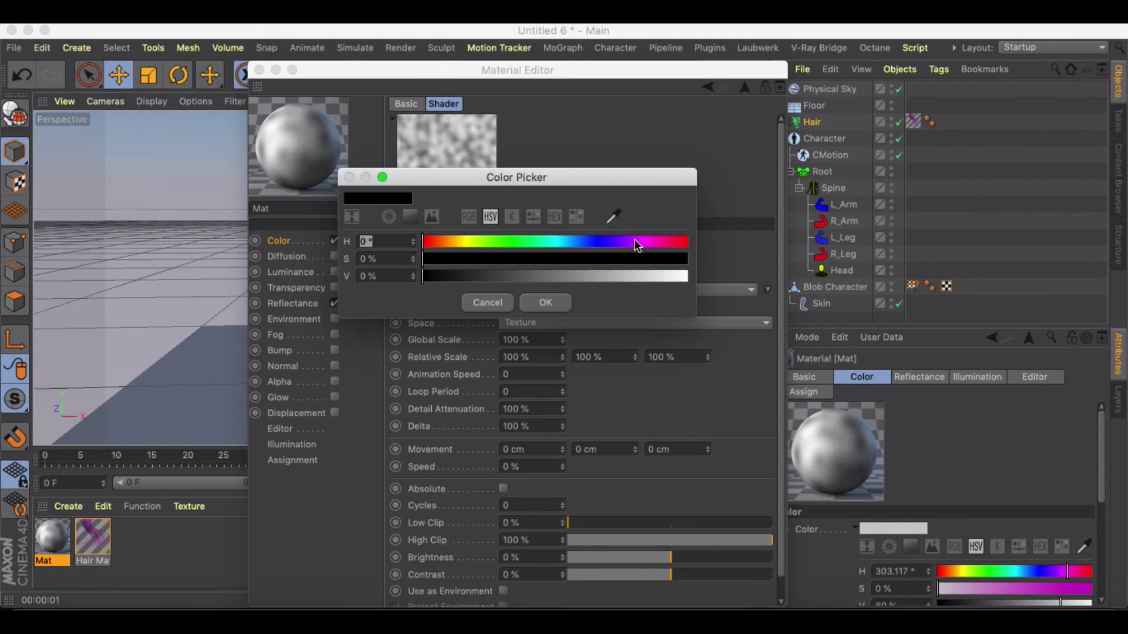
drag(534, 258, 505, 259)
click(501, 276)
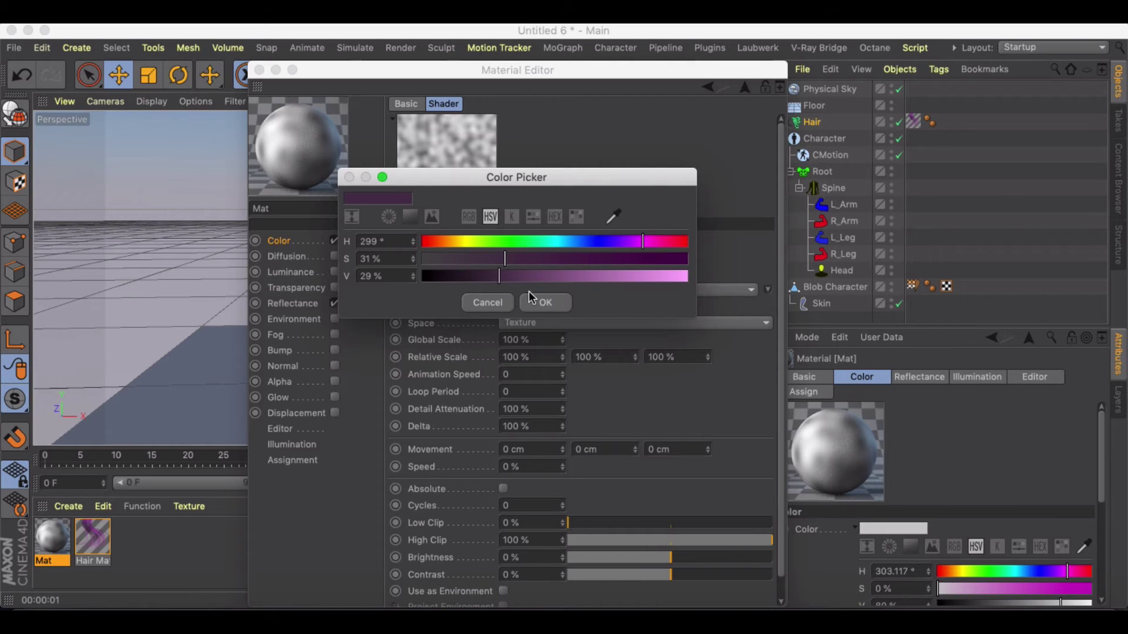
click(532, 301)
Set the Noise shader's Color 2 to a purple with hue 297° and its global scale to 62%.
click(559, 259)
click(699, 259)
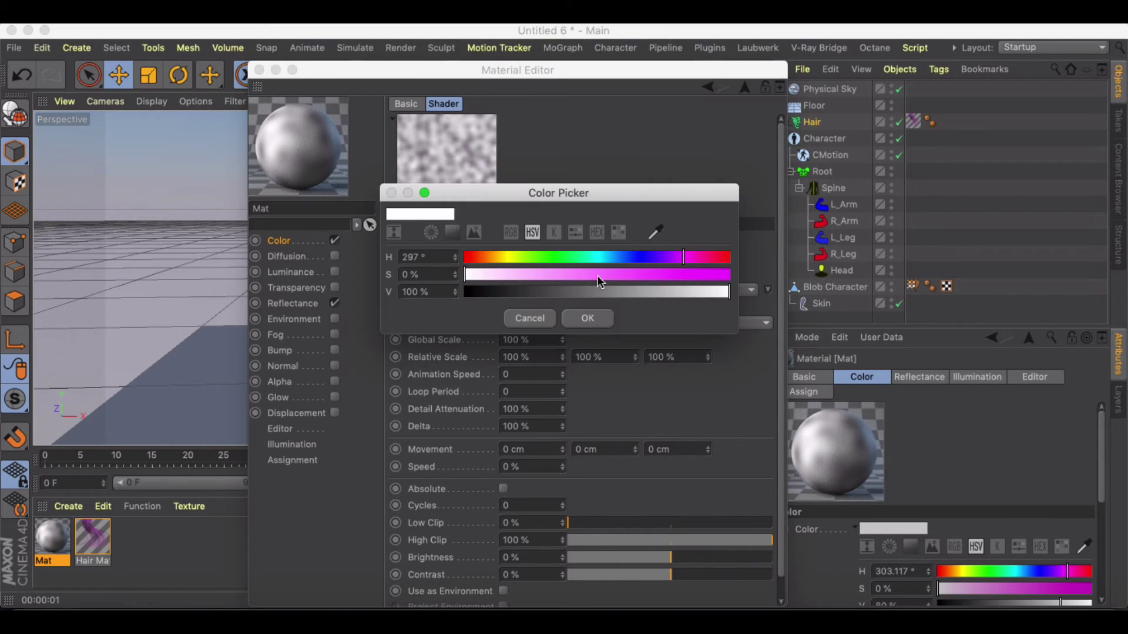
click(599, 275)
click(573, 292)
click(587, 318)
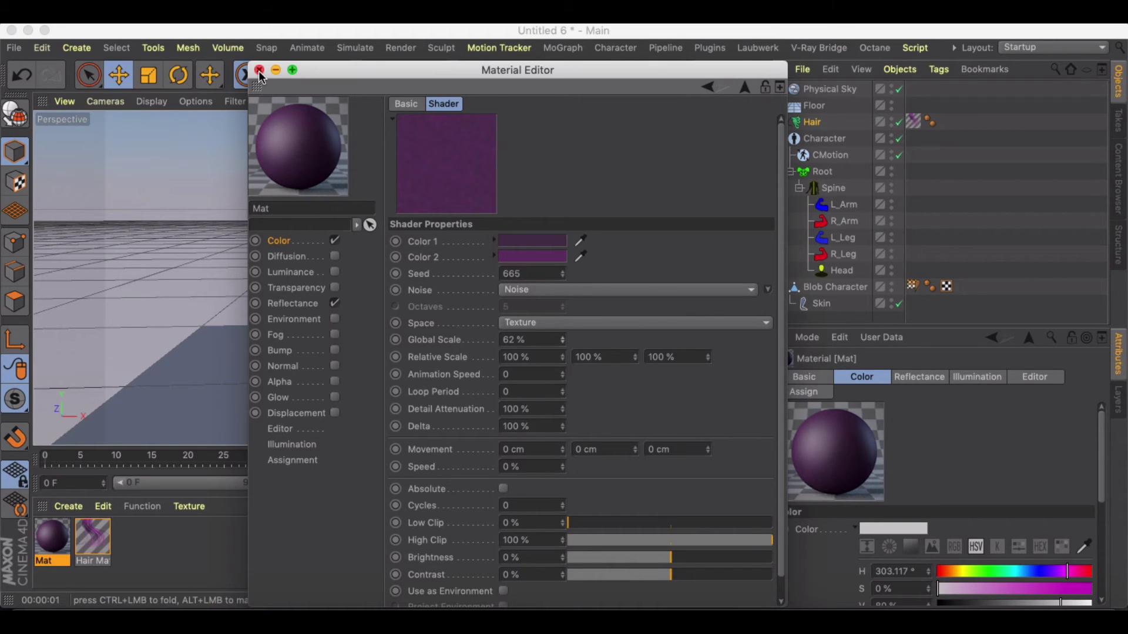
Disable Mat's reflectance, assign the material to the Blob Character object, and render the view.
click(335, 304)
click(259, 70)
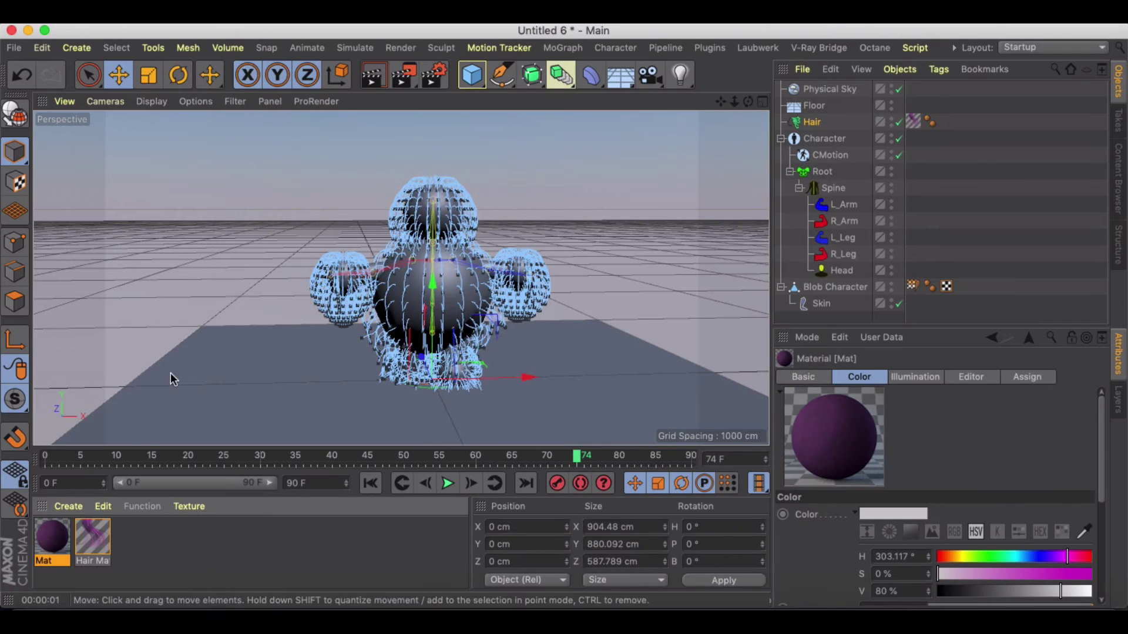
drag(66, 538, 853, 211)
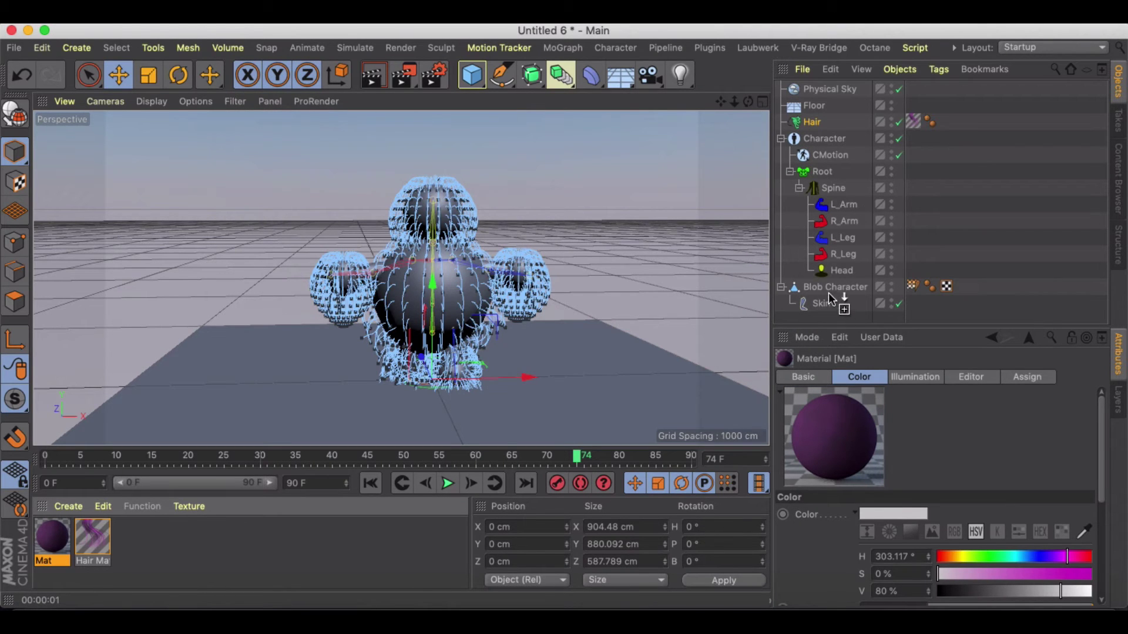
drag(828, 292, 830, 288)
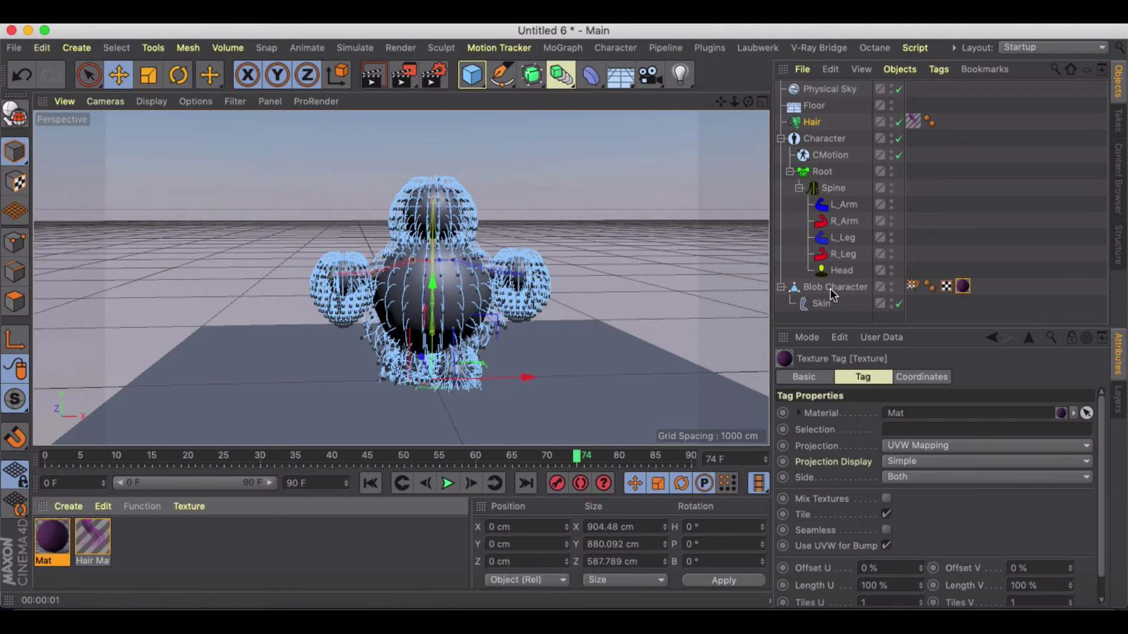
click(383, 80)
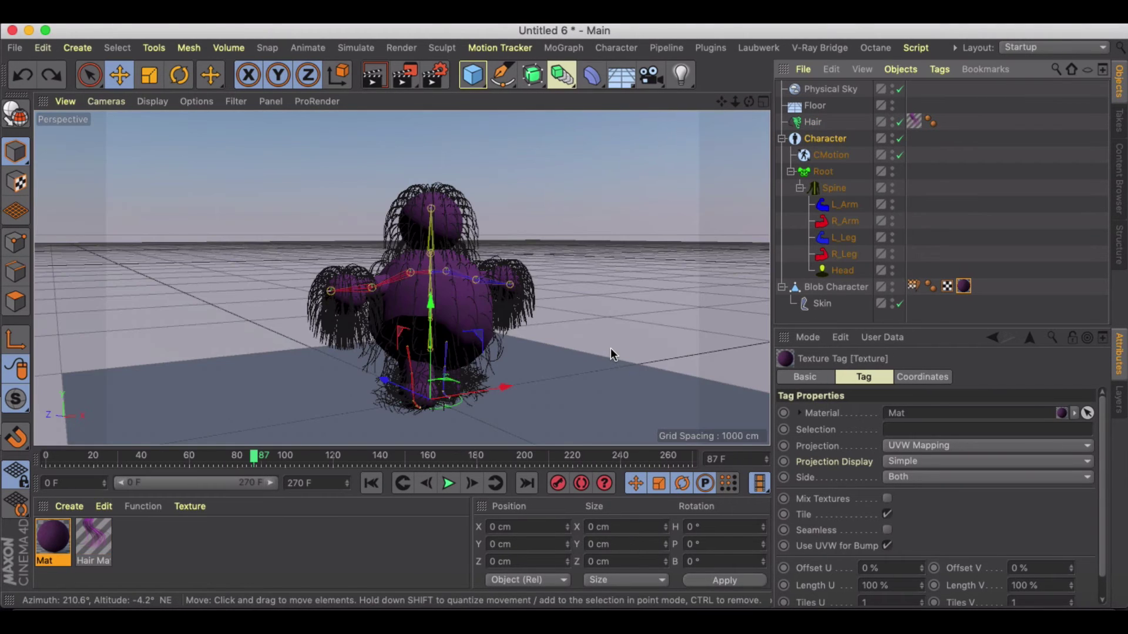
Delete the Floor object and add a Plane in its place beneath the character.
scroll(611, 348, down, 5)
alt+middle_drag(611, 333, 565, 320)
scroll(567, 332, up, 3)
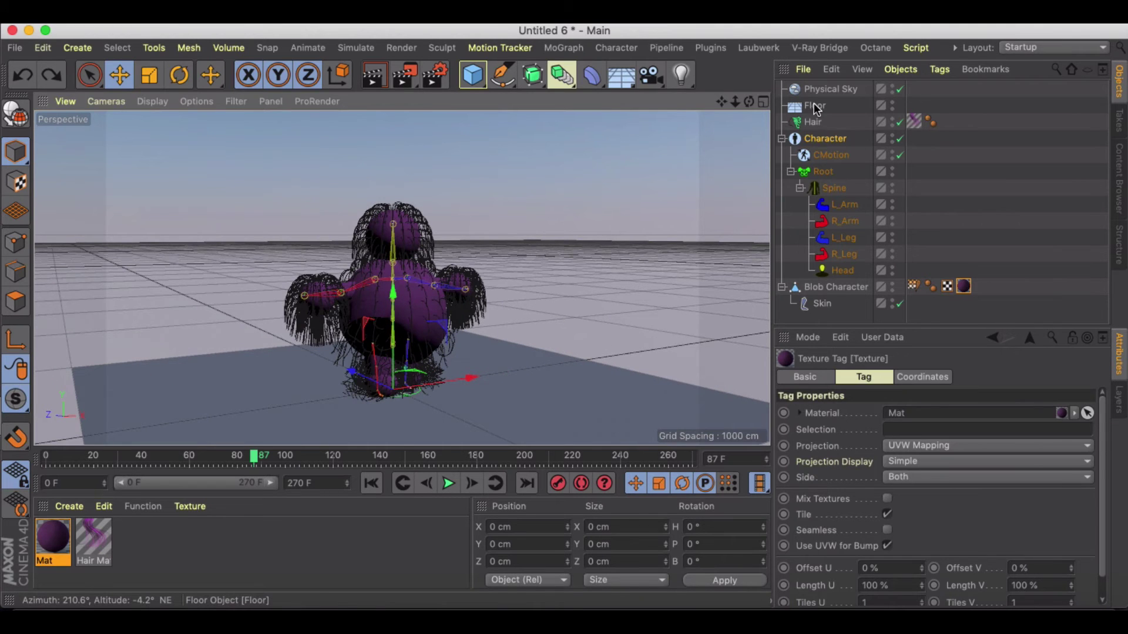
click(815, 107)
key(Delete)
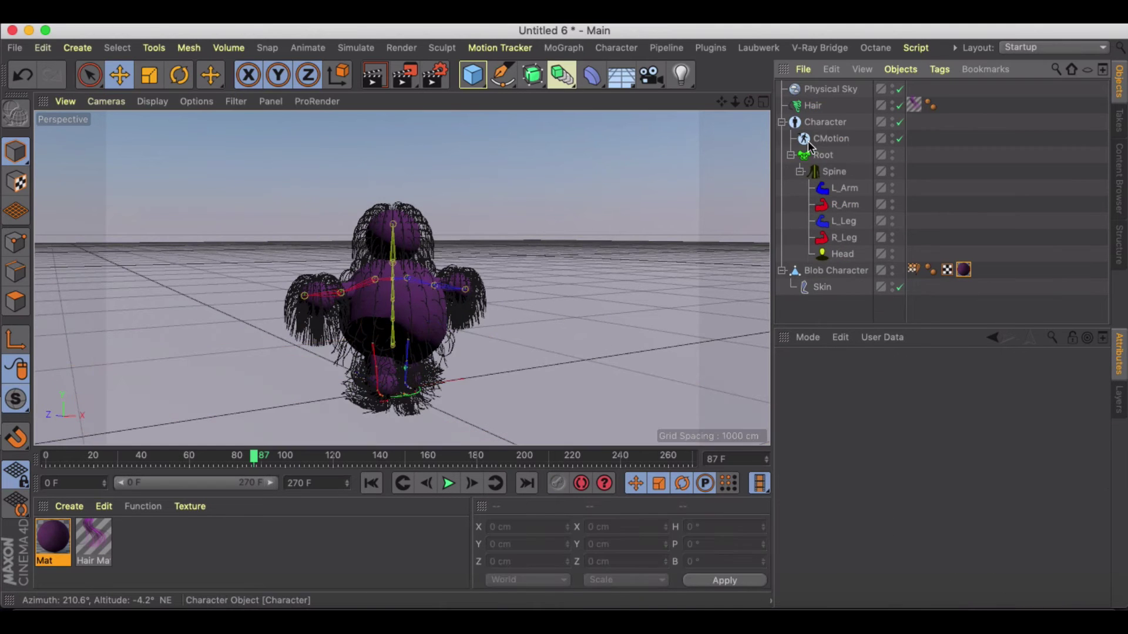
drag(533, 74, 597, 123)
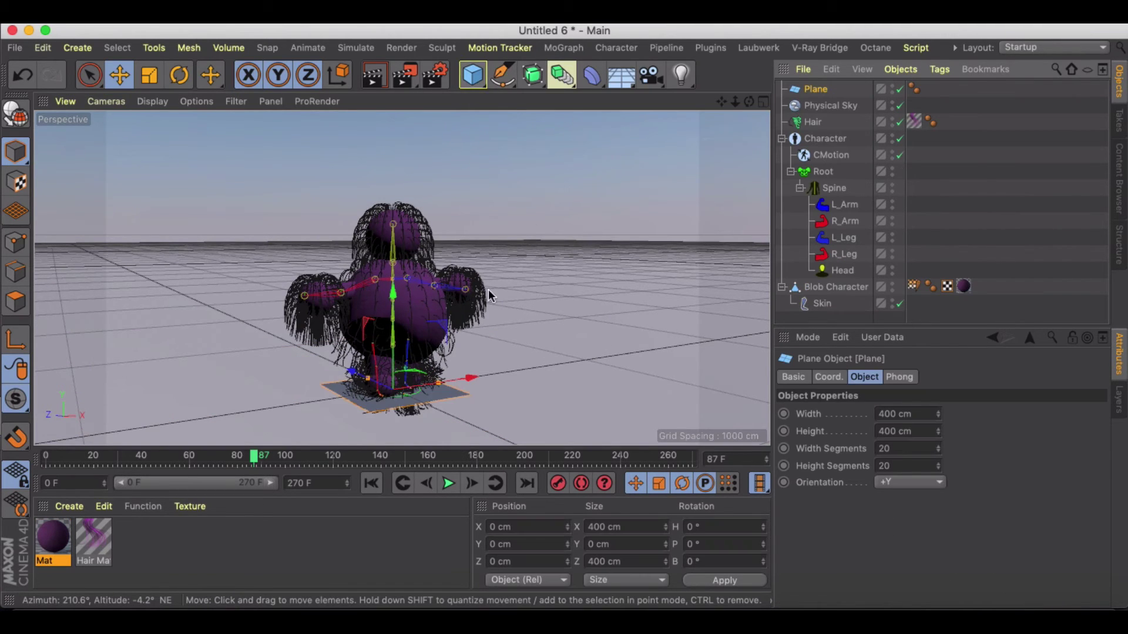
Stretch the Plane around the character to about 2125 cm wide and 5210 cm high.
drag(368, 382, 235, 282)
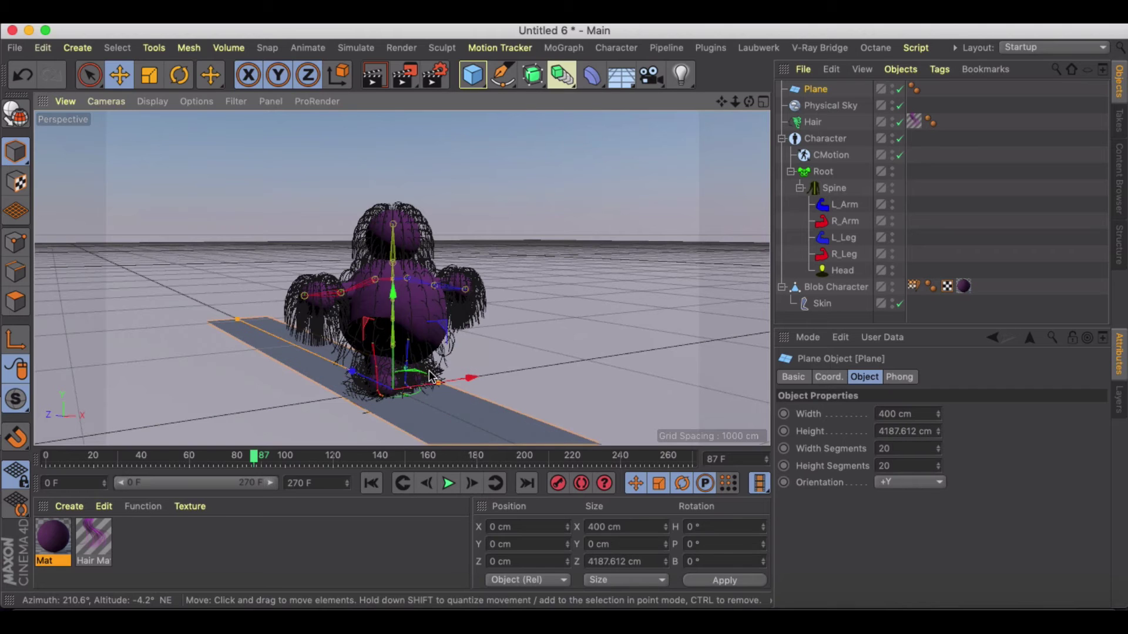
drag(438, 381, 534, 354)
drag(602, 322, 606, 322)
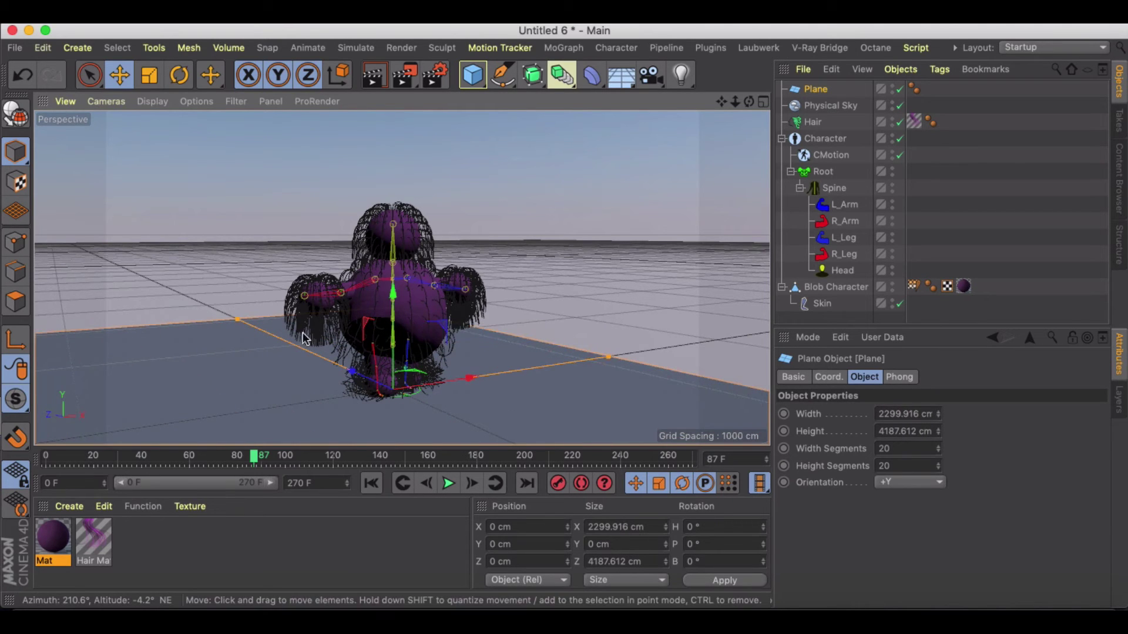
drag(236, 319, 192, 296)
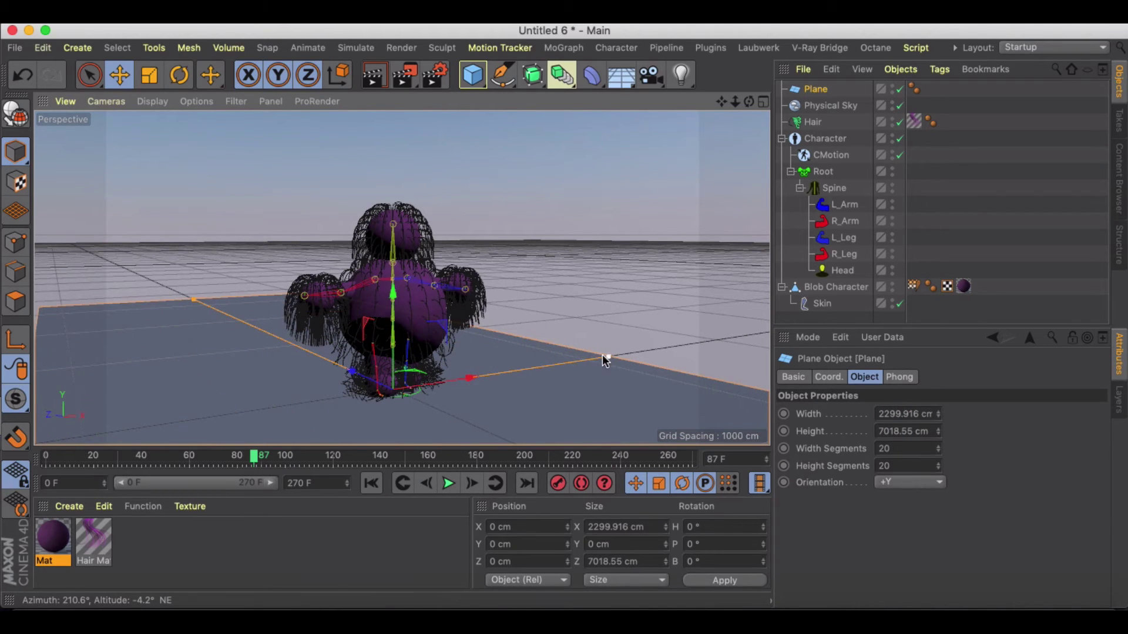
drag(603, 355, 534, 405)
scroll(566, 376, down, 5)
drag(310, 189, 329, 209)
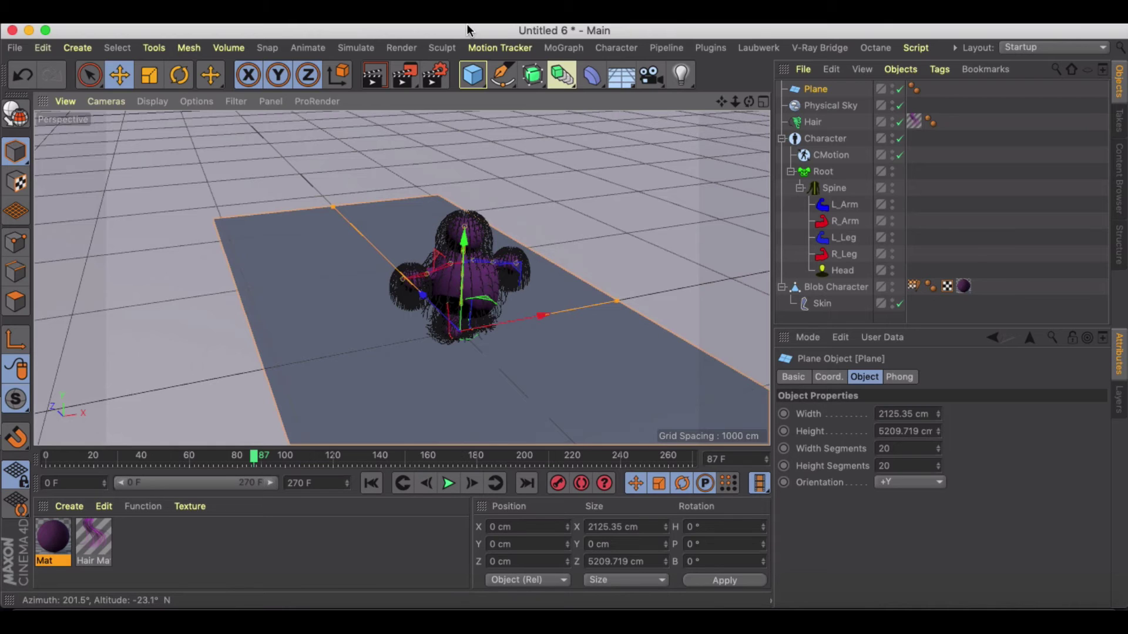
Add hair to the Plane object and set its guide length to 232 cm.
click(356, 48)
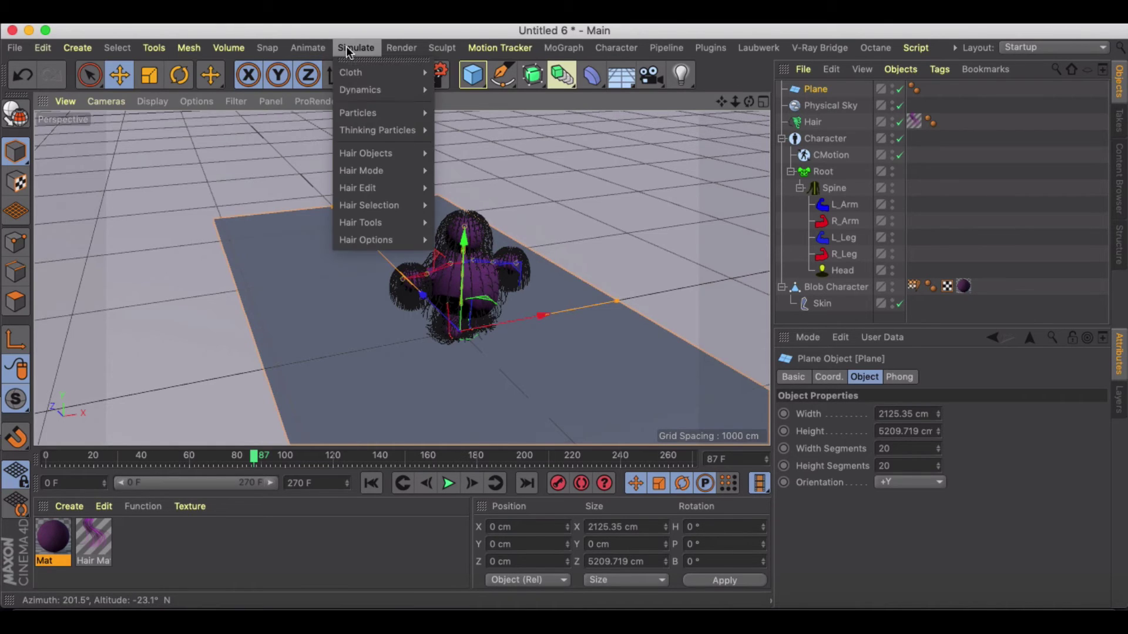
mouse_move(364, 153)
click(469, 156)
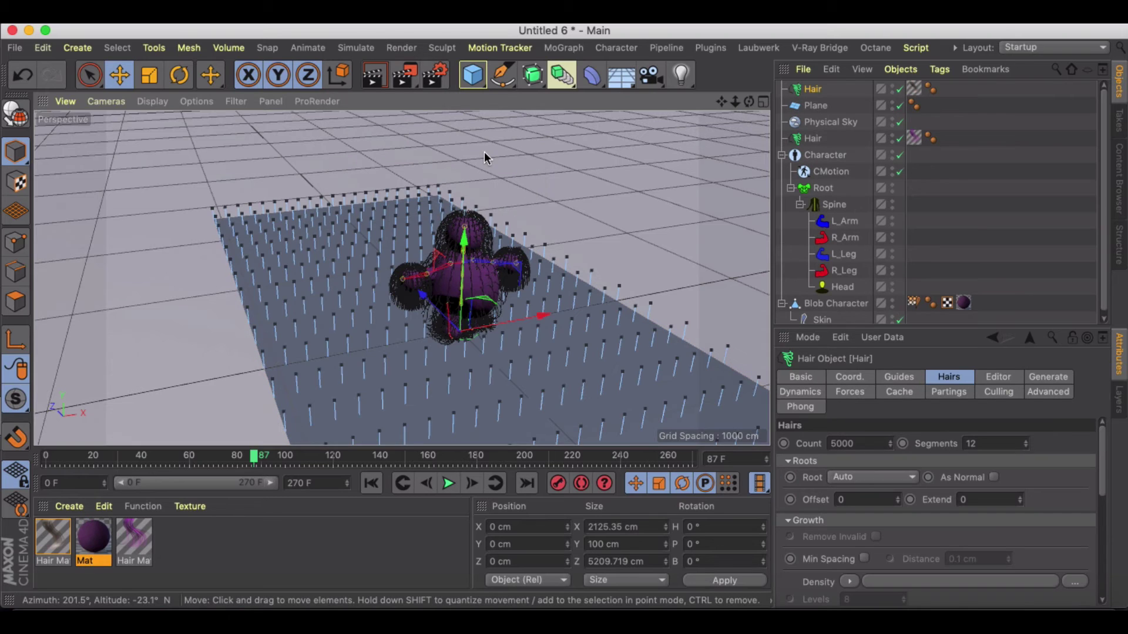
click(908, 380)
drag(899, 494, 900, 498)
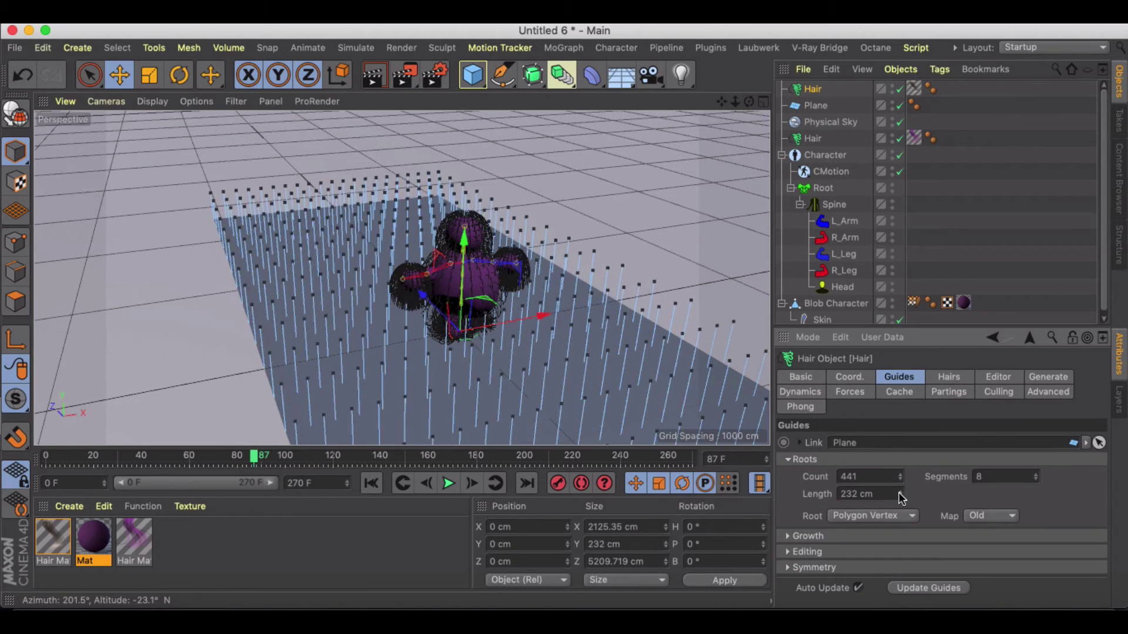
Set the plane hair material's thickness to 6 cm at the root and 2.7 cm at the tip, and render the view.
click(948, 381)
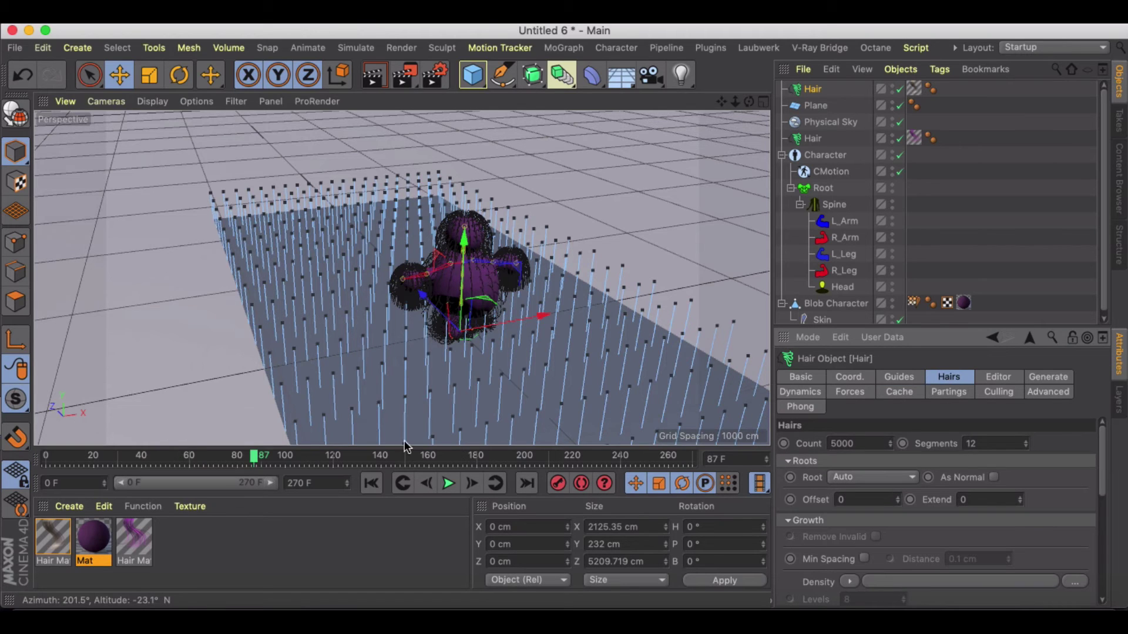
double_click(53, 537)
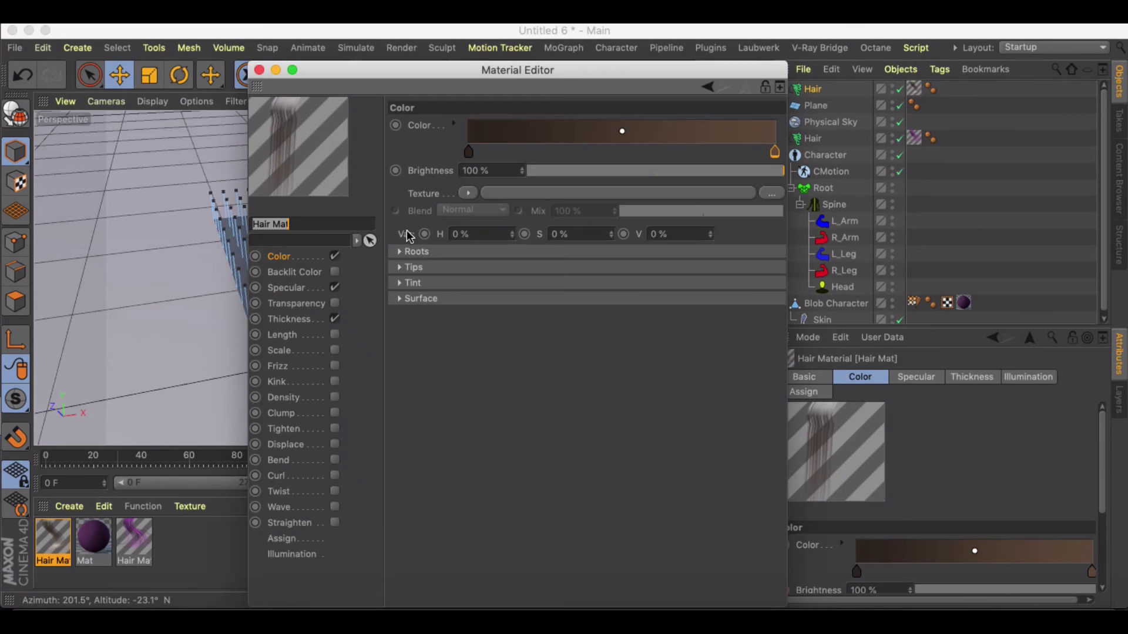
click(289, 320)
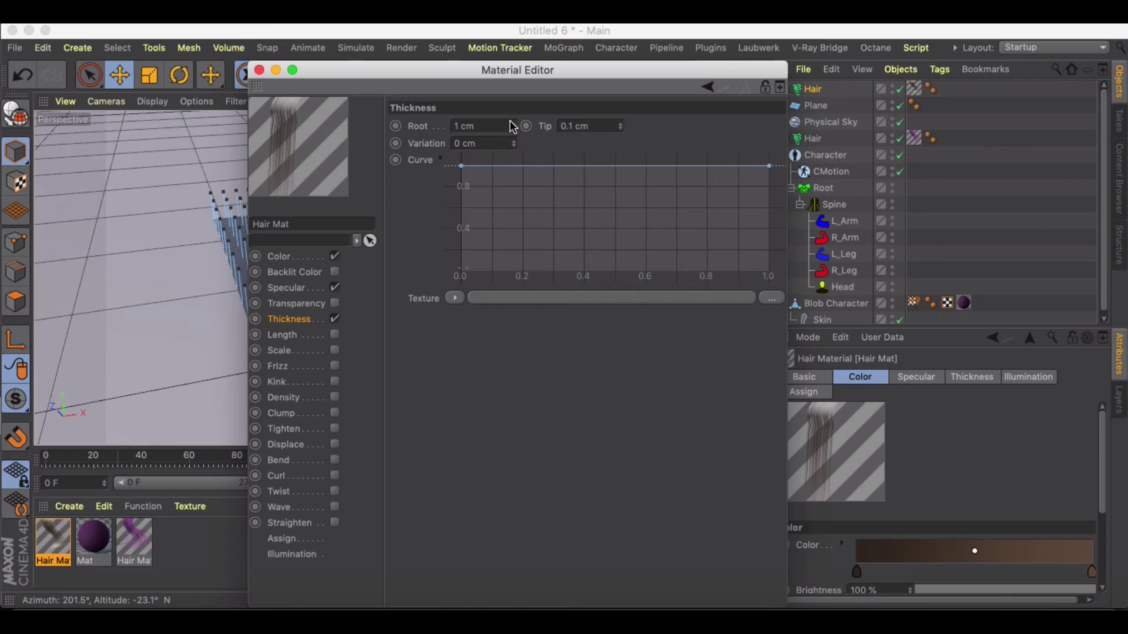
text(6)
key(Return)
drag(619, 126, 619, 113)
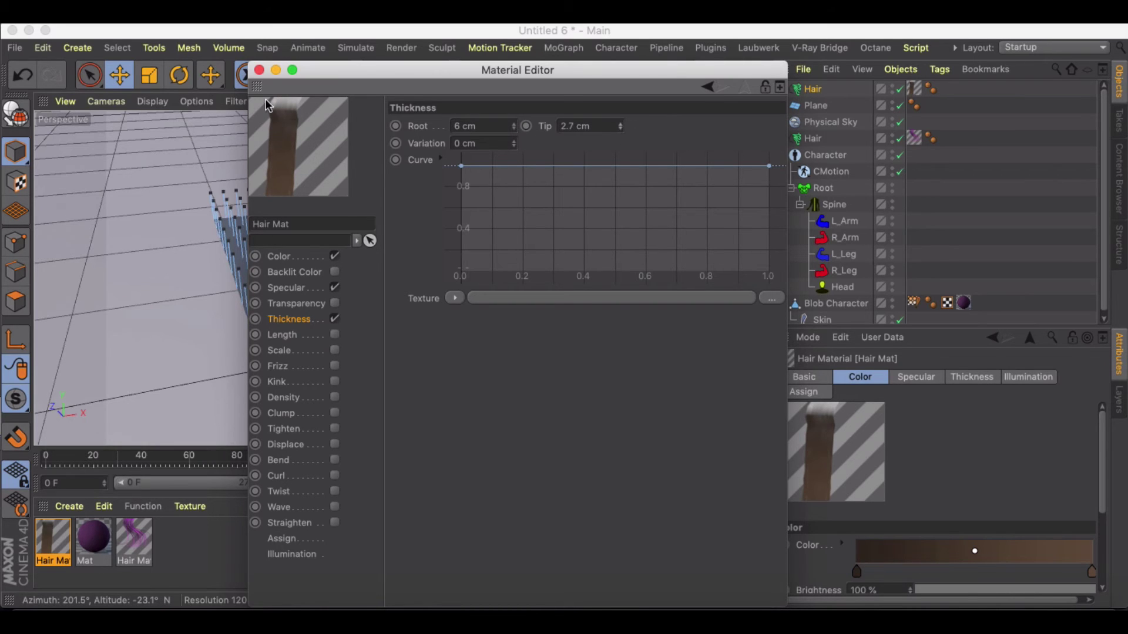
click(259, 70)
click(370, 77)
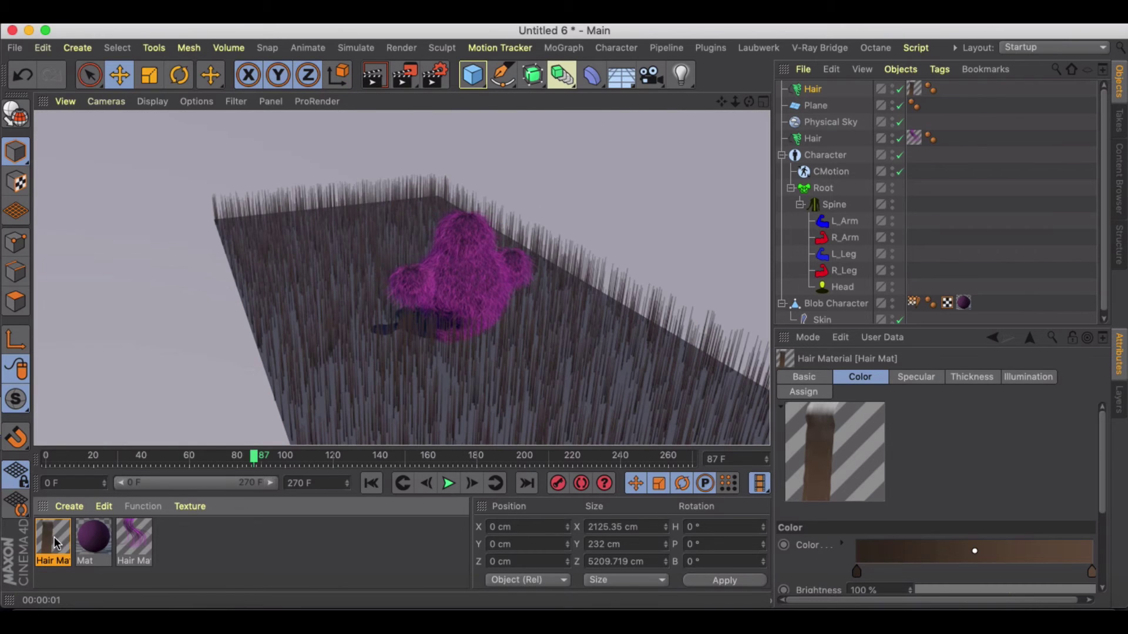
Increase the root thickness of the plane's hair material to 7.9 cm.
click(813, 89)
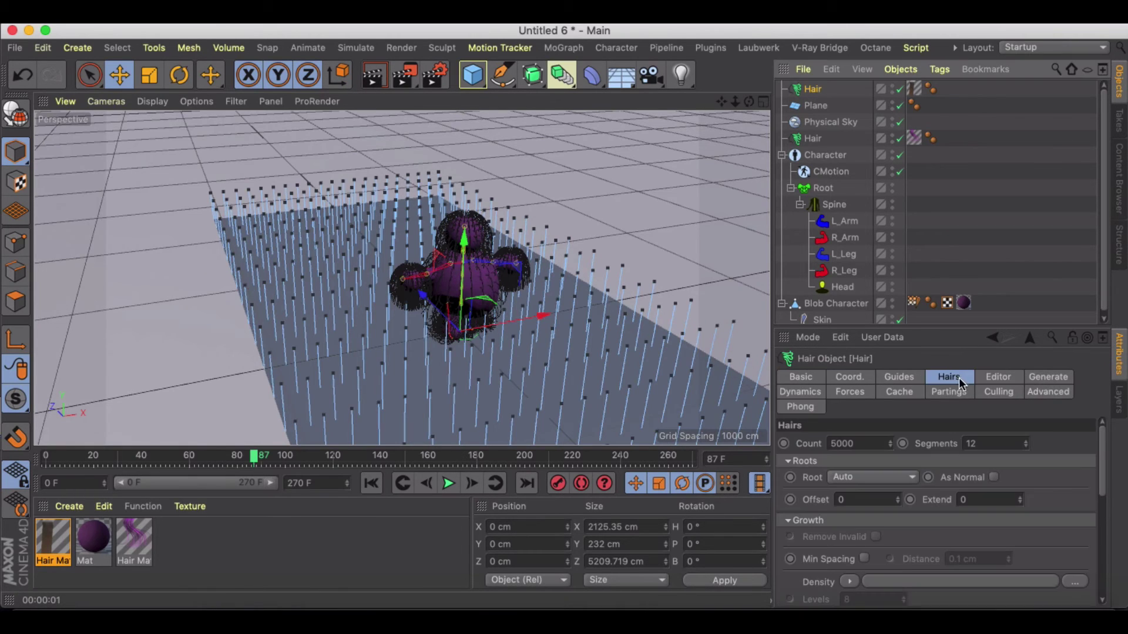
click(852, 392)
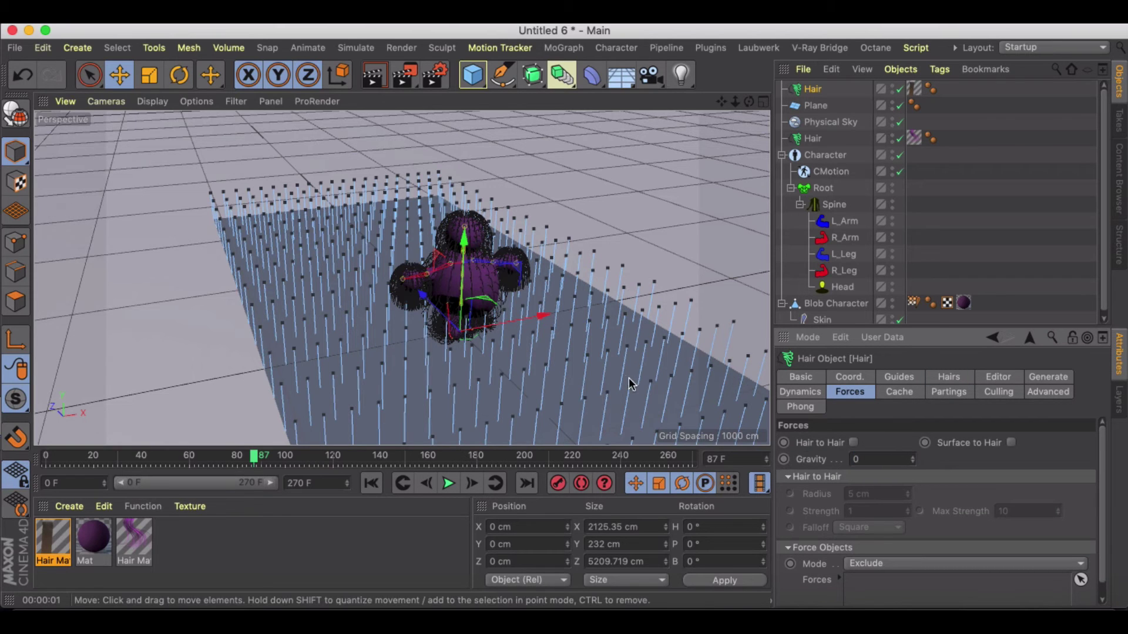
alt+drag(633, 384, 605, 316)
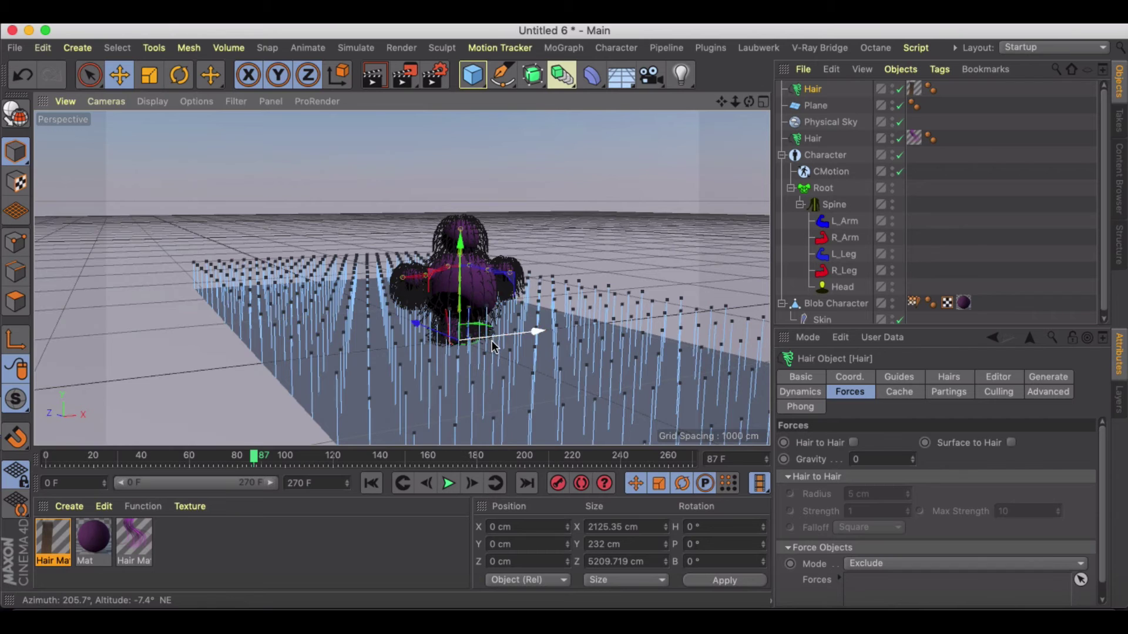
alt+drag(494, 347, 546, 344)
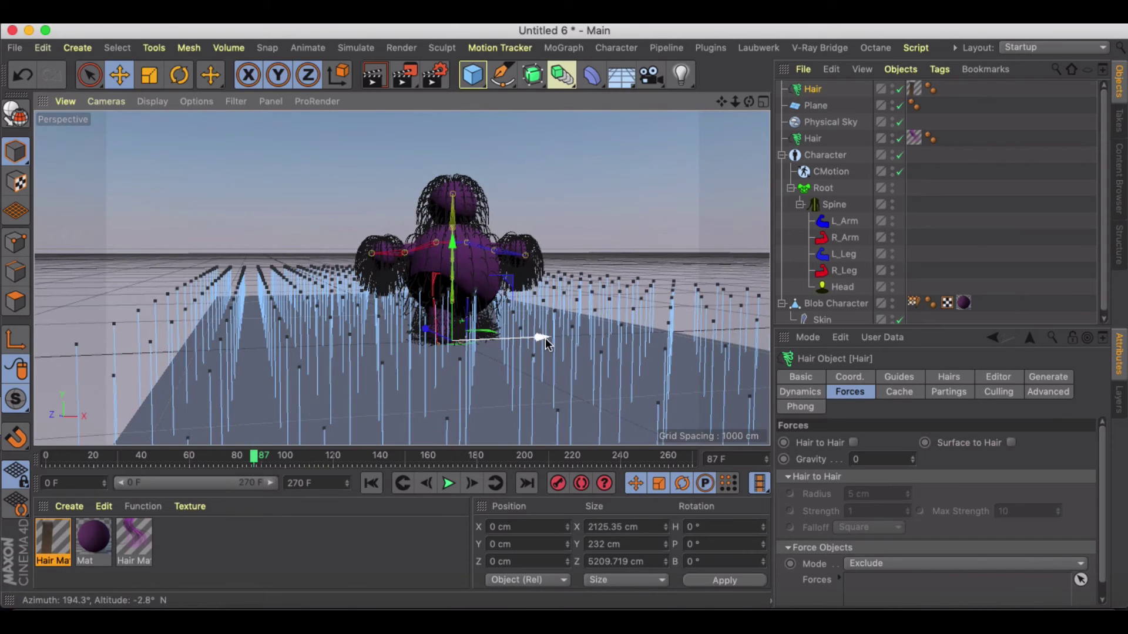
double_click(53, 540)
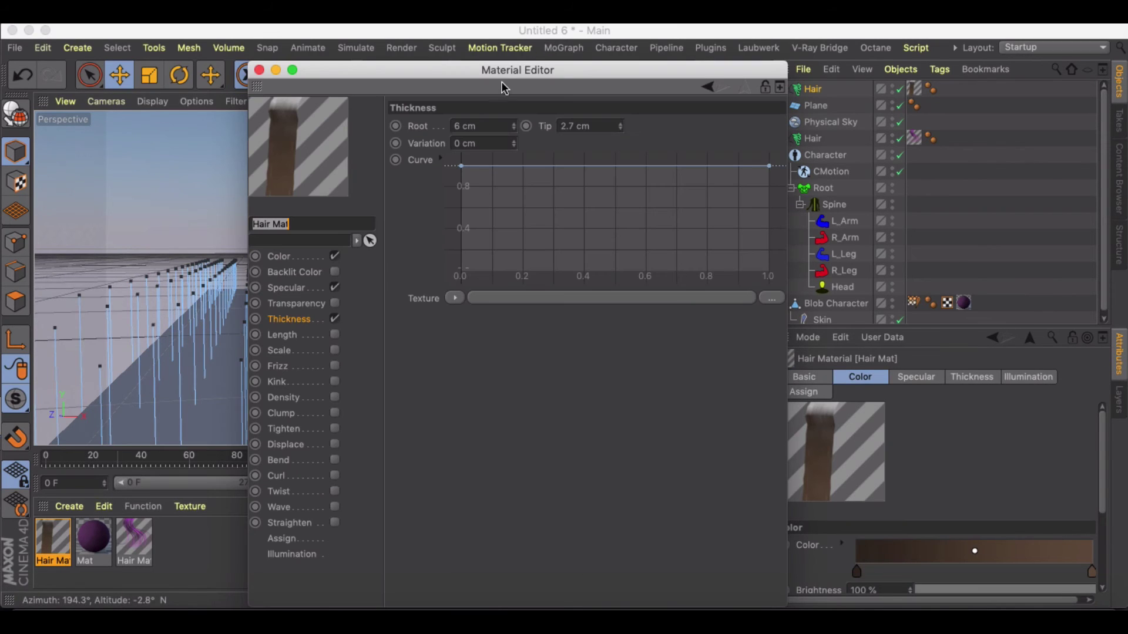
click(514, 124)
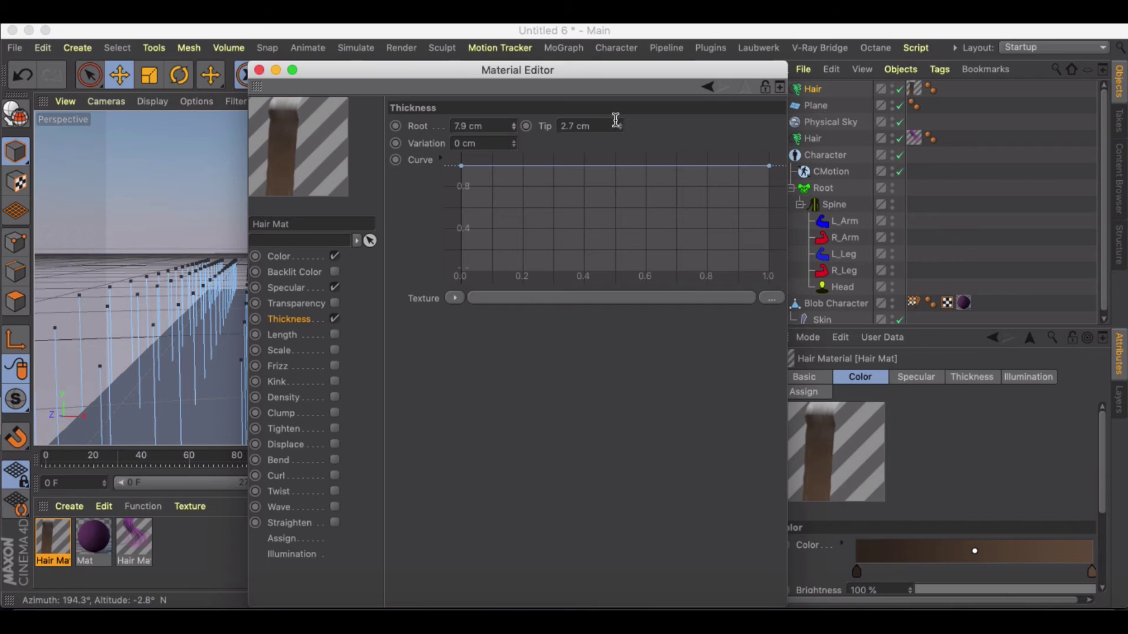
Tint the plane hair material's primary specular color a warm orange and render the view.
click(286, 288)
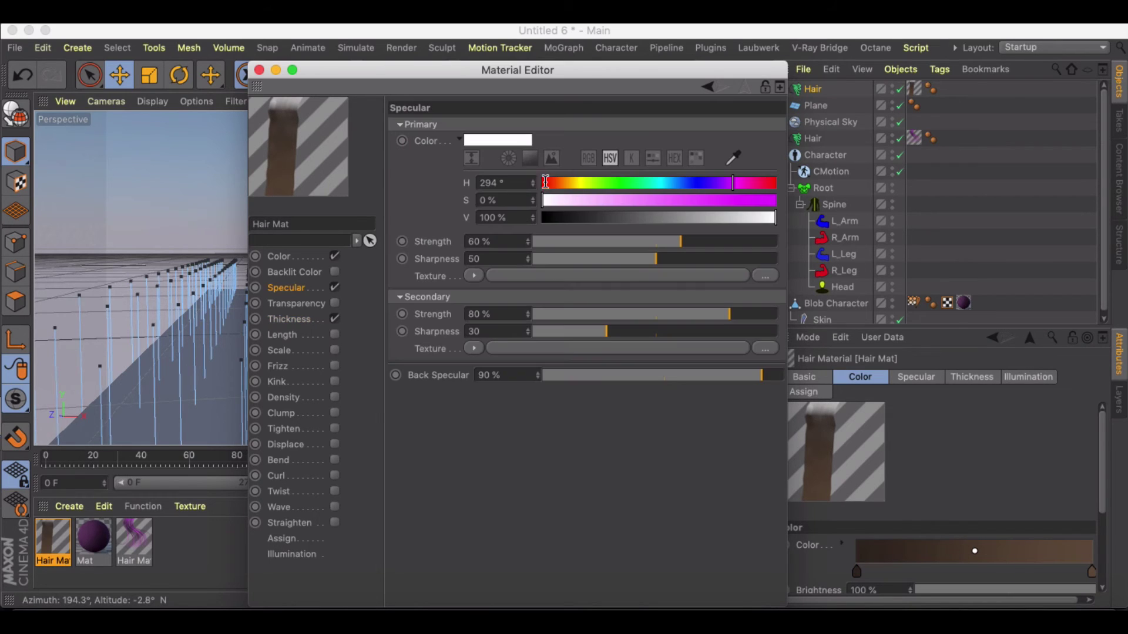
click(560, 187)
drag(705, 200, 722, 201)
click(259, 70)
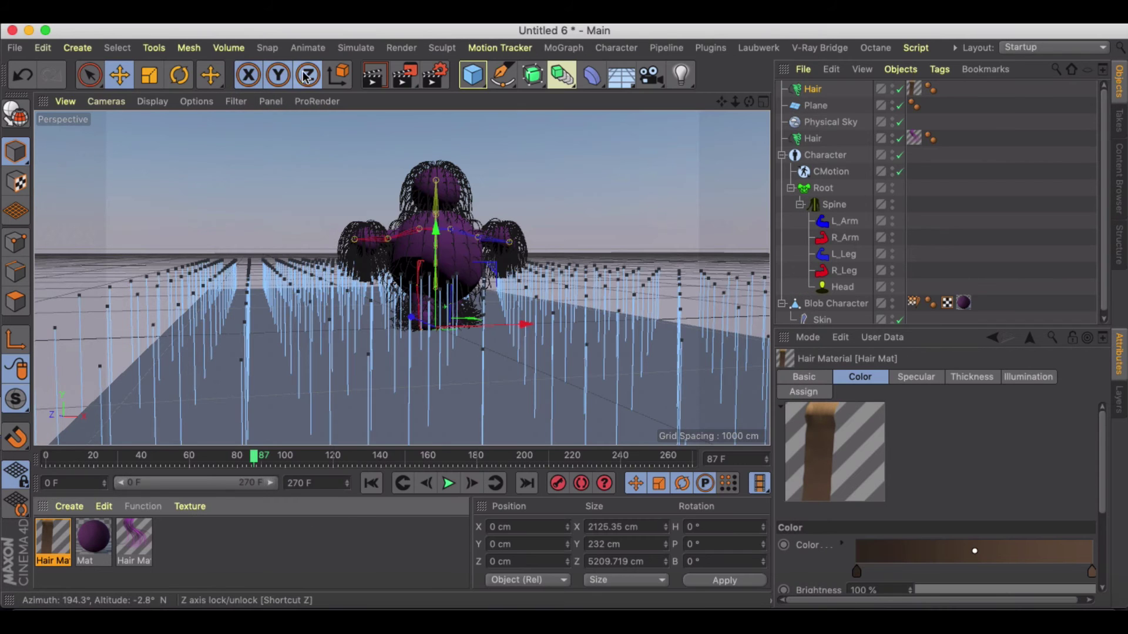
click(373, 77)
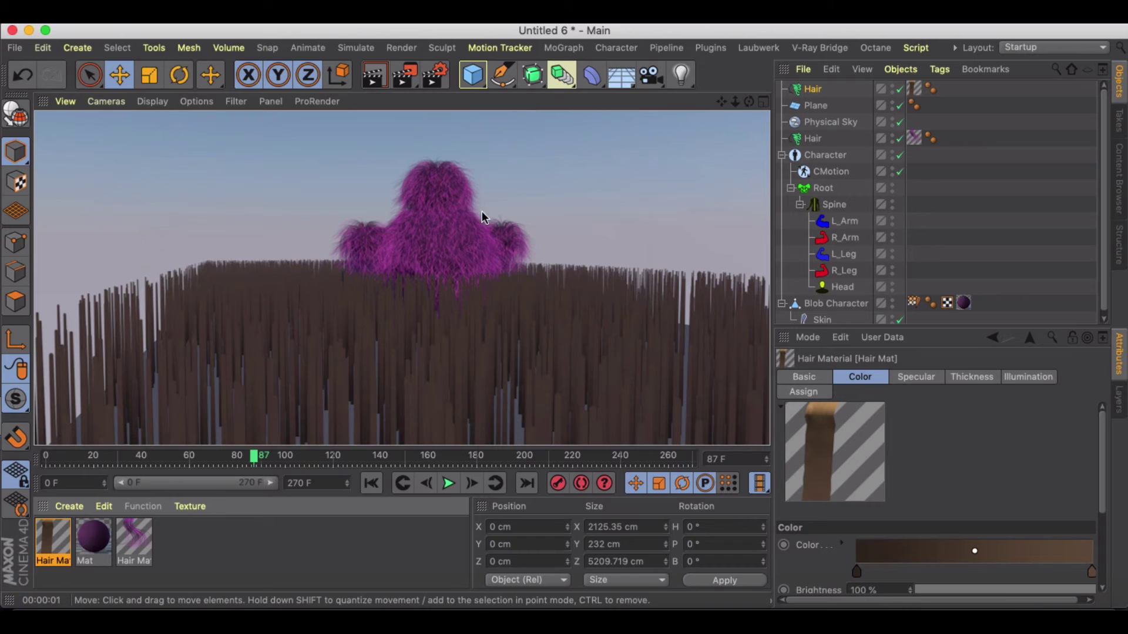
Brighten the end knot of the plane hair material's color gradient to a lighter brown and render the view.
double_click(57, 538)
click(280, 258)
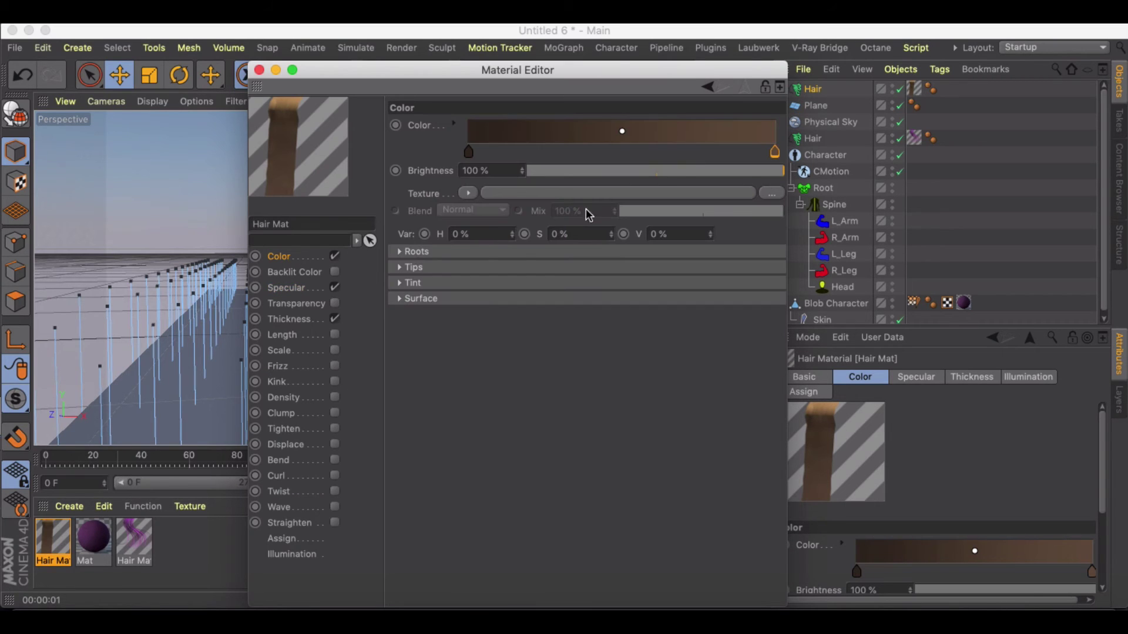
double_click(780, 153)
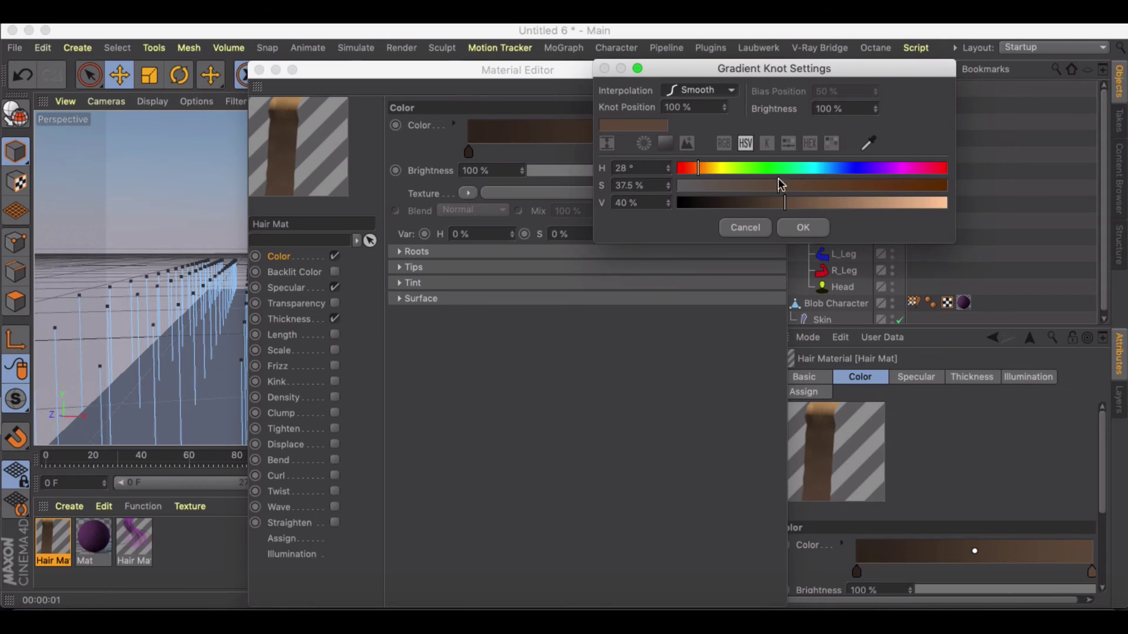
click(856, 203)
click(803, 227)
click(259, 69)
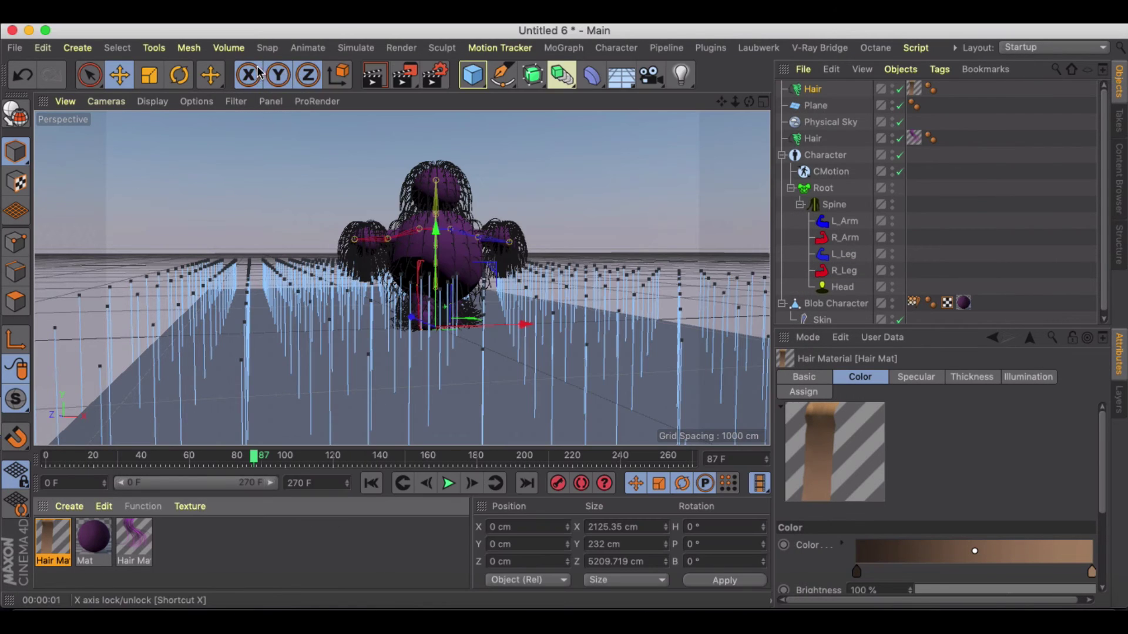
click(374, 75)
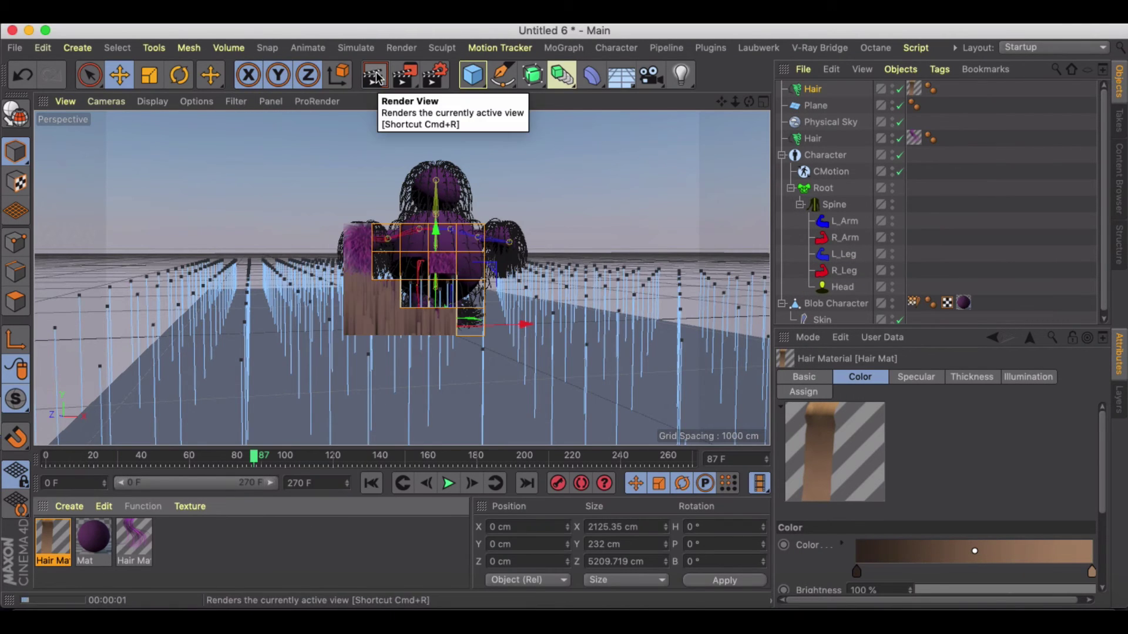
Reduce the tip thickness of the plane's hair material to 0.2 cm and render the view.
double_click(63, 531)
click(289, 319)
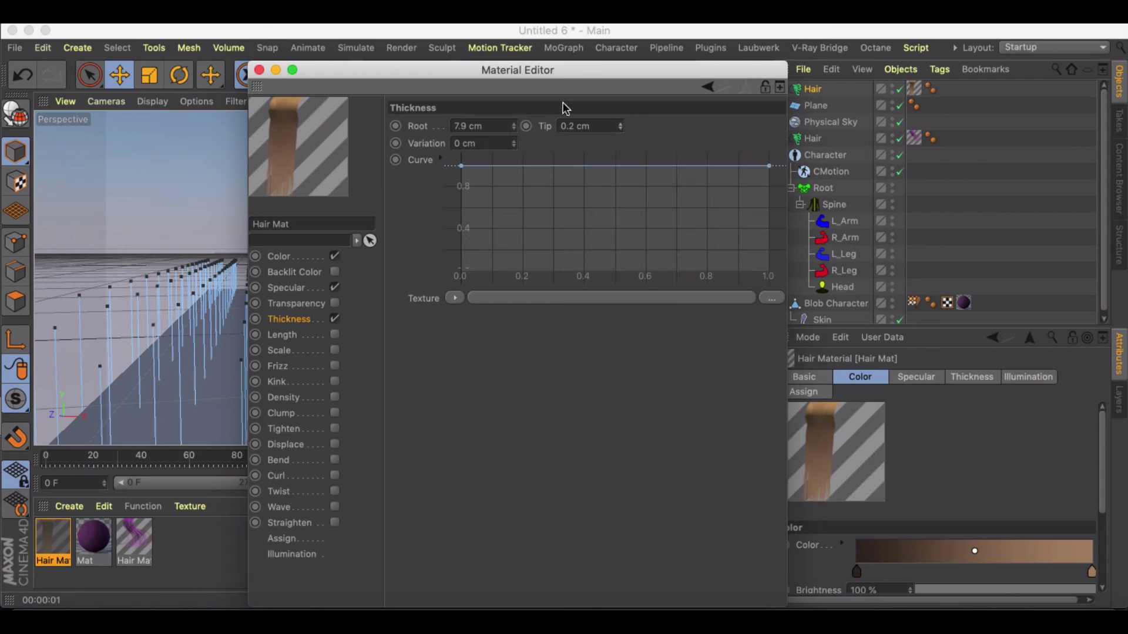
click(260, 70)
click(373, 74)
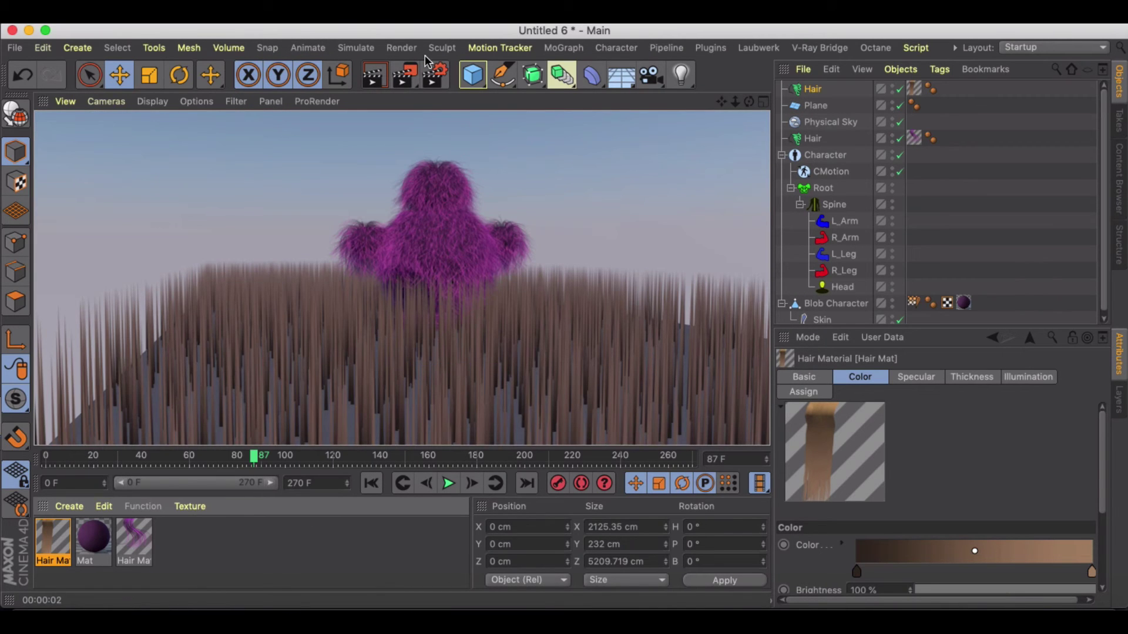
Duplicate the purple Mat material and change the copy's first noise color to brown with a hue of 29°.
alt+drag(492, 209, 482, 253)
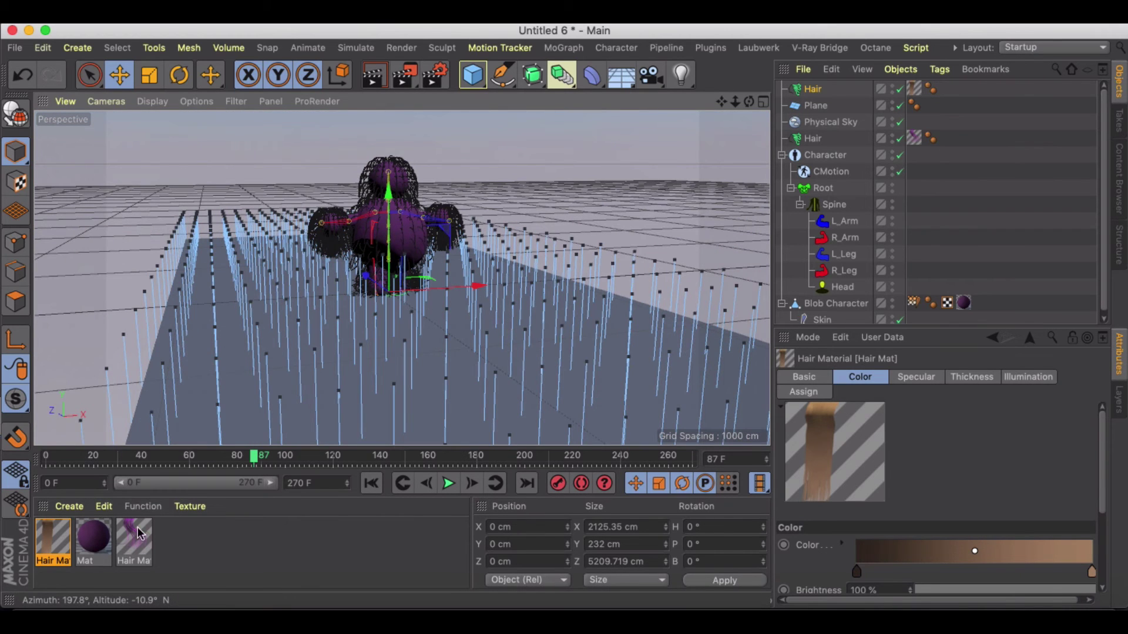
click(100, 536)
ctrl+drag(168, 533, 169, 535)
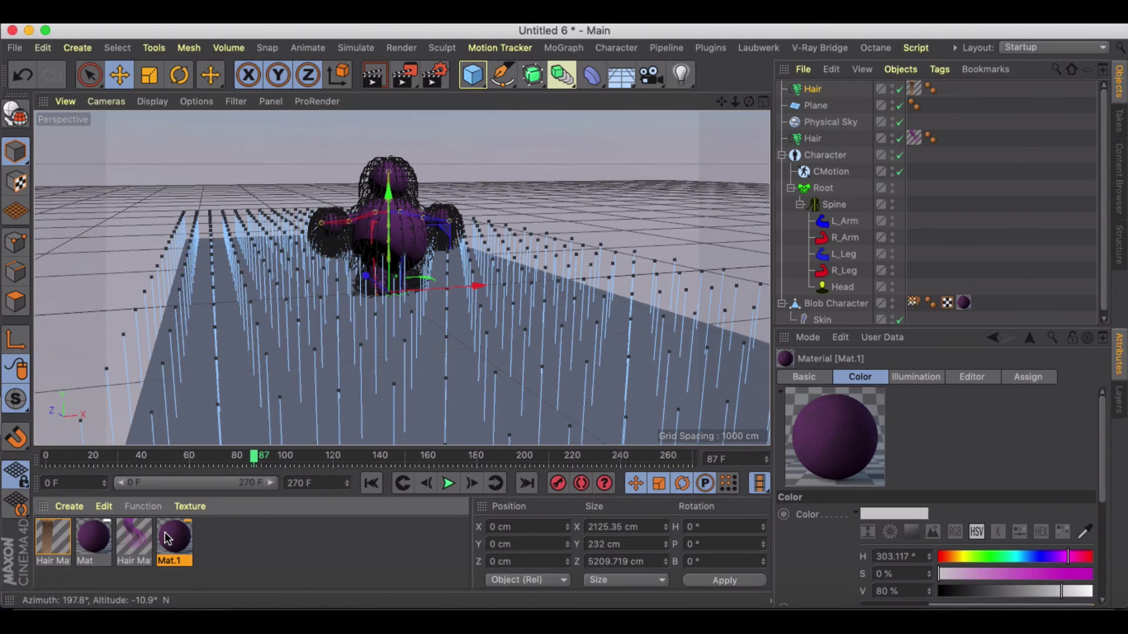
double_click(169, 535)
click(486, 257)
click(519, 237)
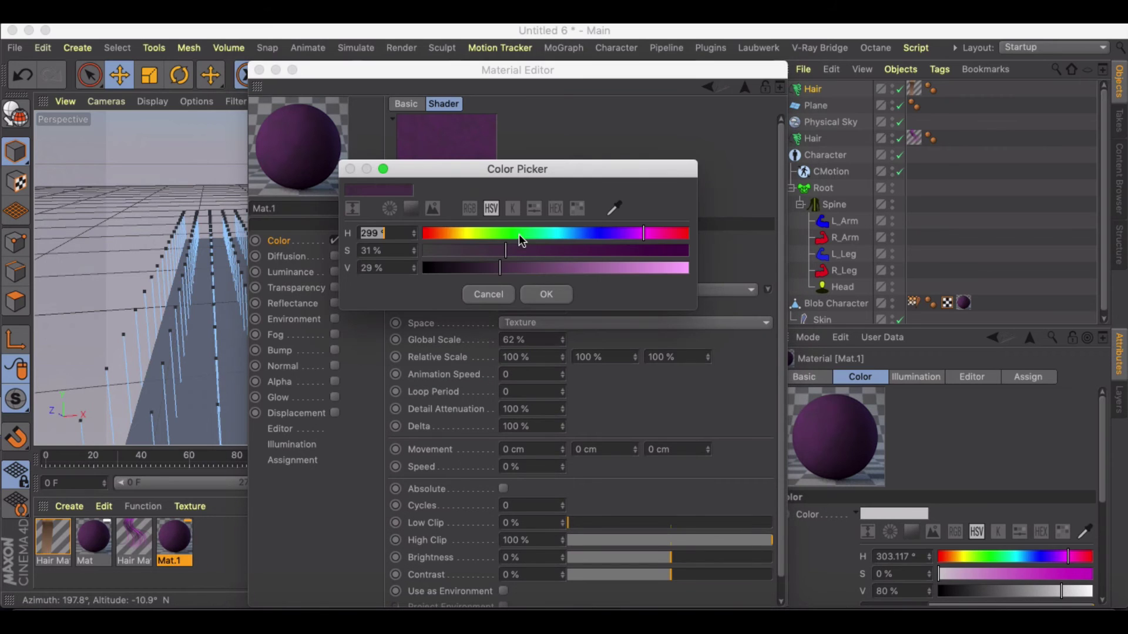
click(445, 233)
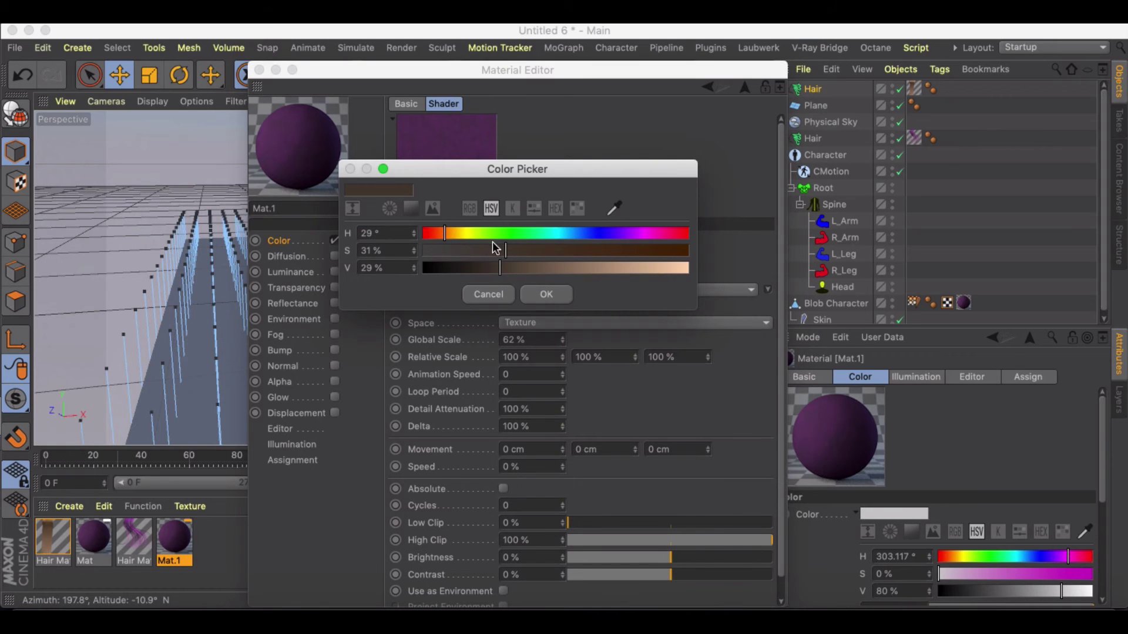
click(547, 297)
Set the copied material's second noise color to H 30°, S 48%, V 40%, and assign the material to the Plane.
click(521, 255)
click(461, 259)
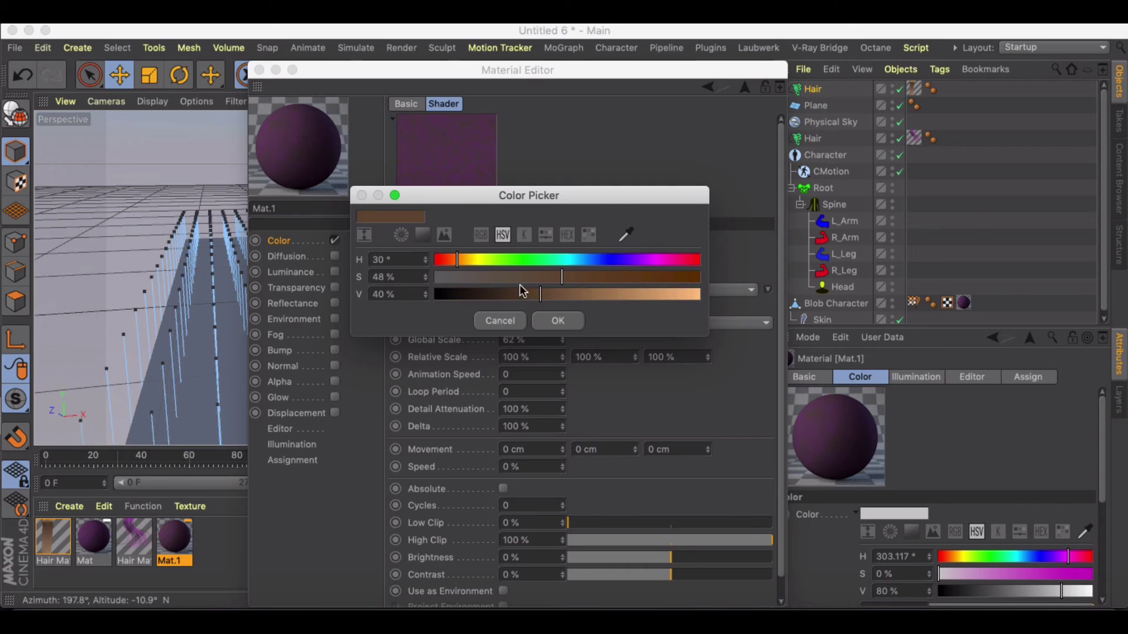
click(558, 320)
click(259, 70)
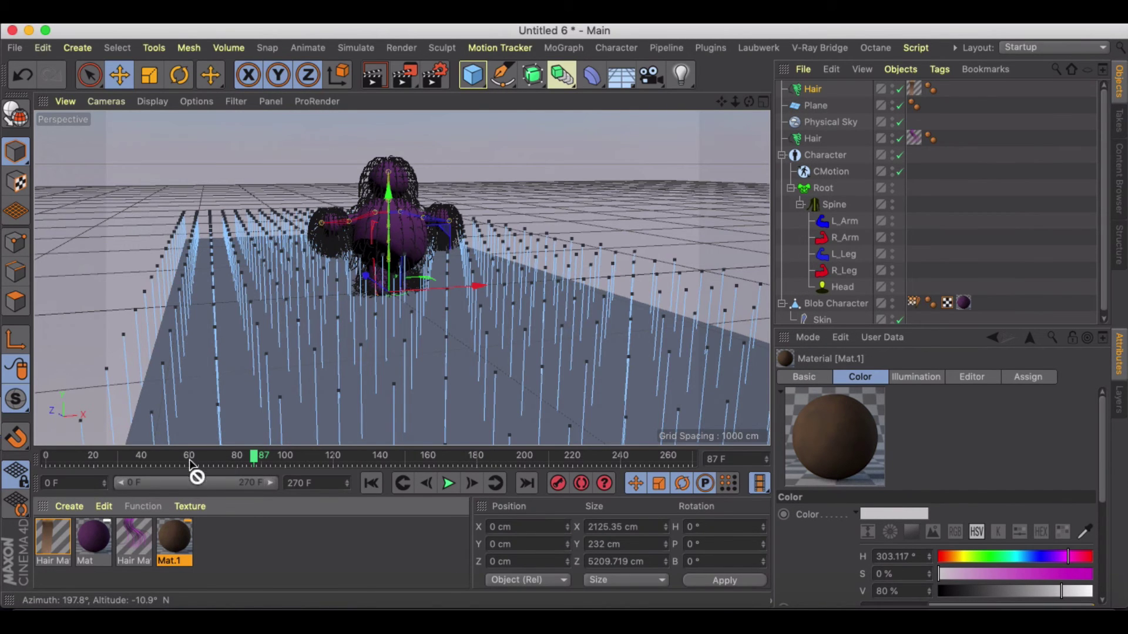
drag(190, 460, 195, 427)
click(379, 70)
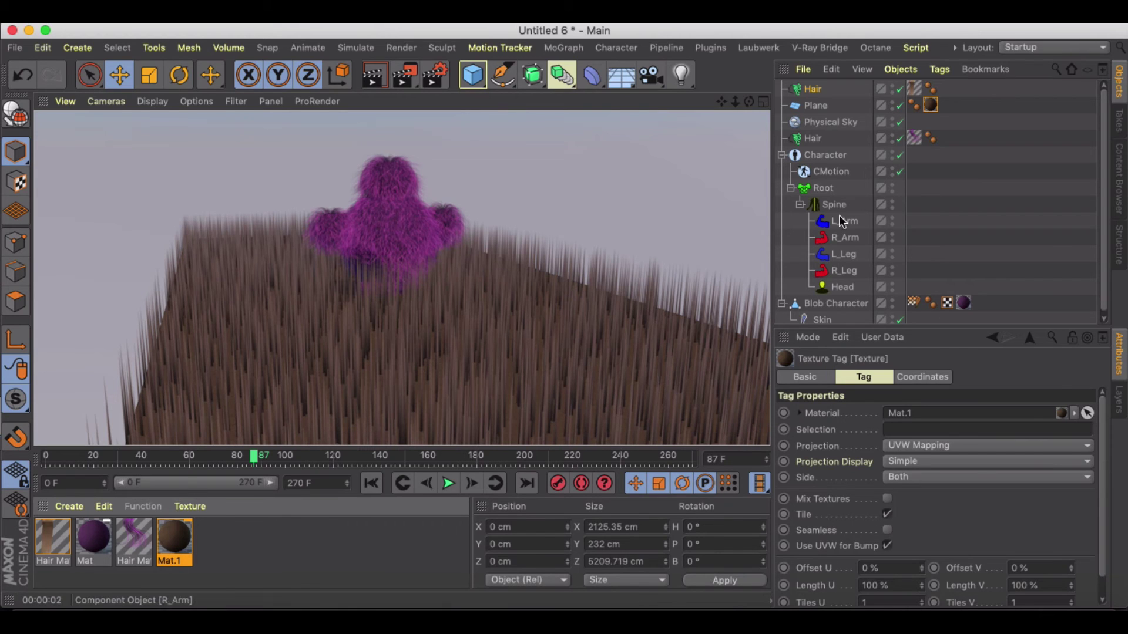
Set the plane hair's count to 1000 and render the view.
click(813, 89)
click(949, 377)
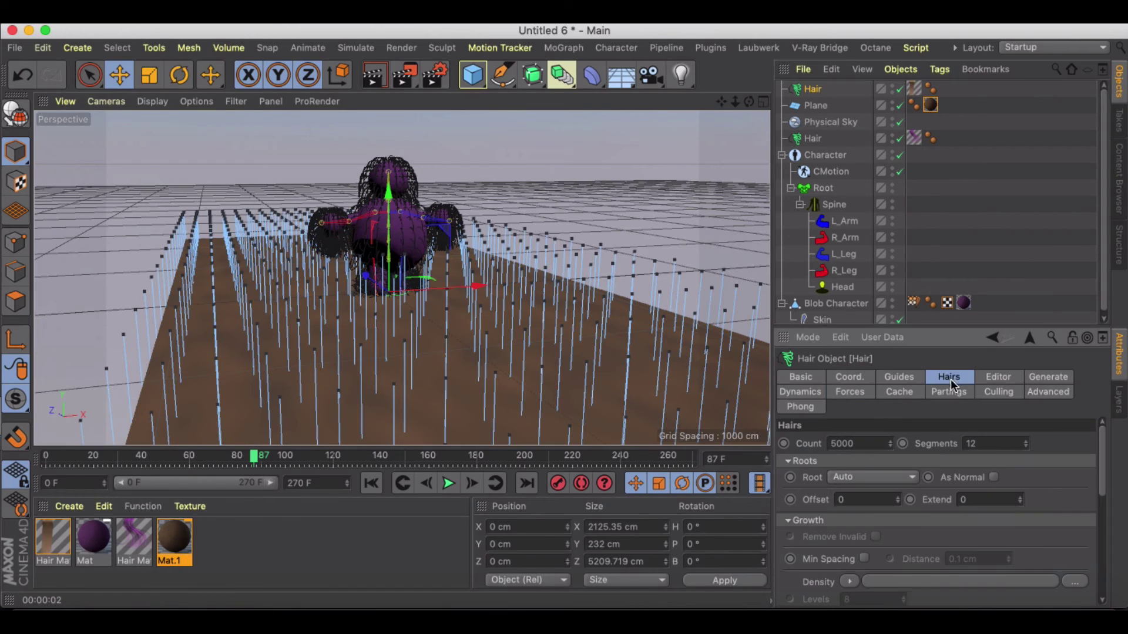
drag(892, 447, 879, 440)
click(371, 76)
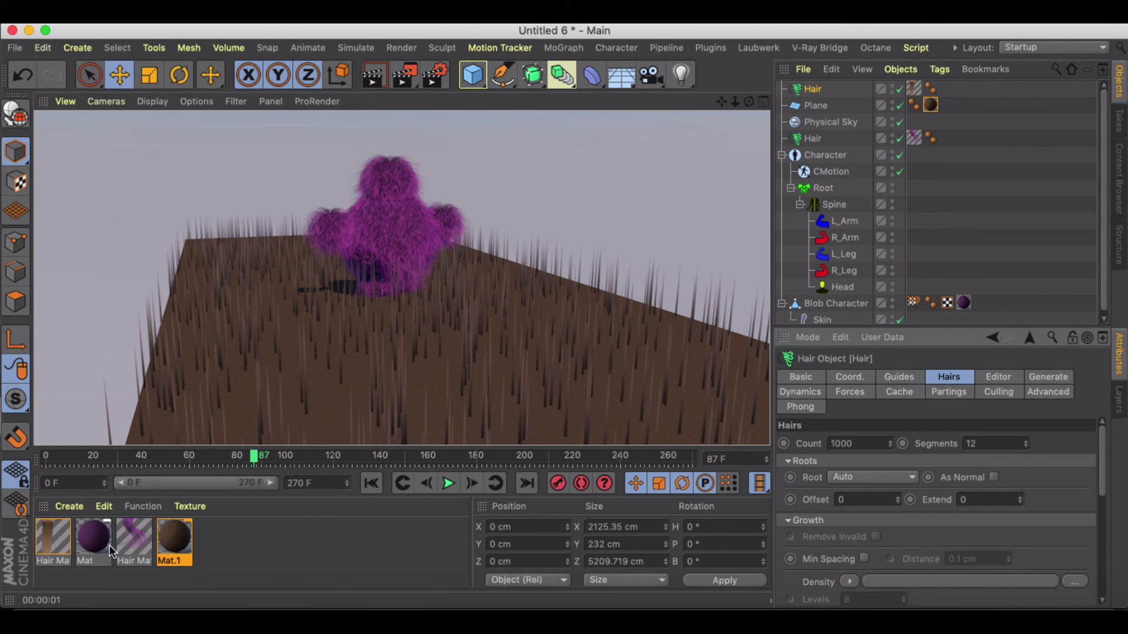
Enable Frizz on the plane's brown hair material and render the view.
double_click(53, 537)
click(334, 366)
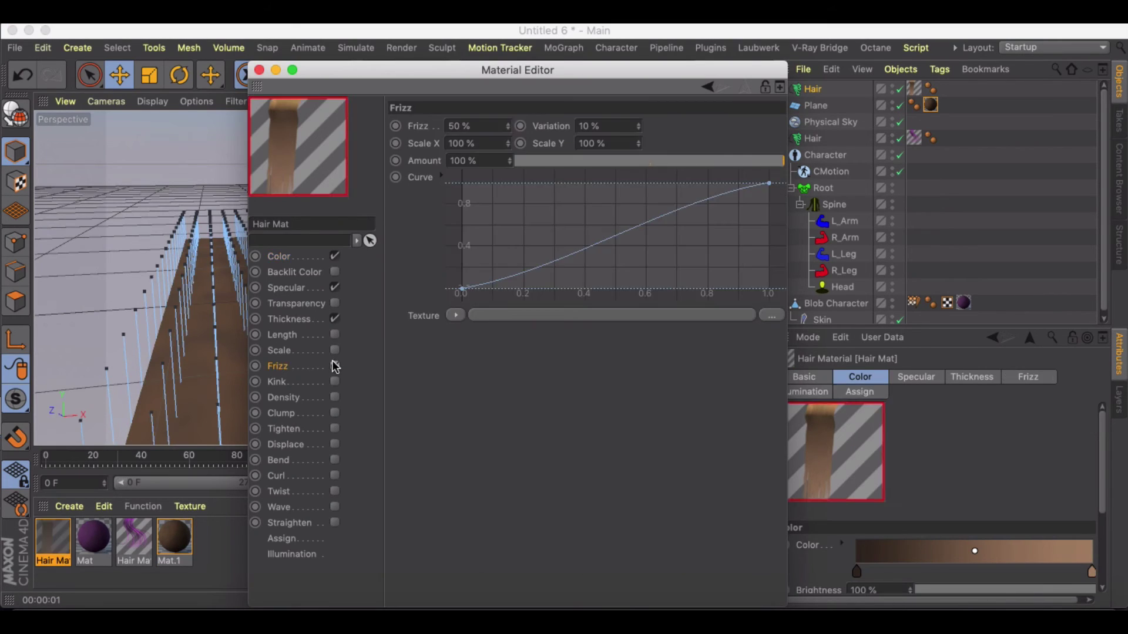
click(259, 71)
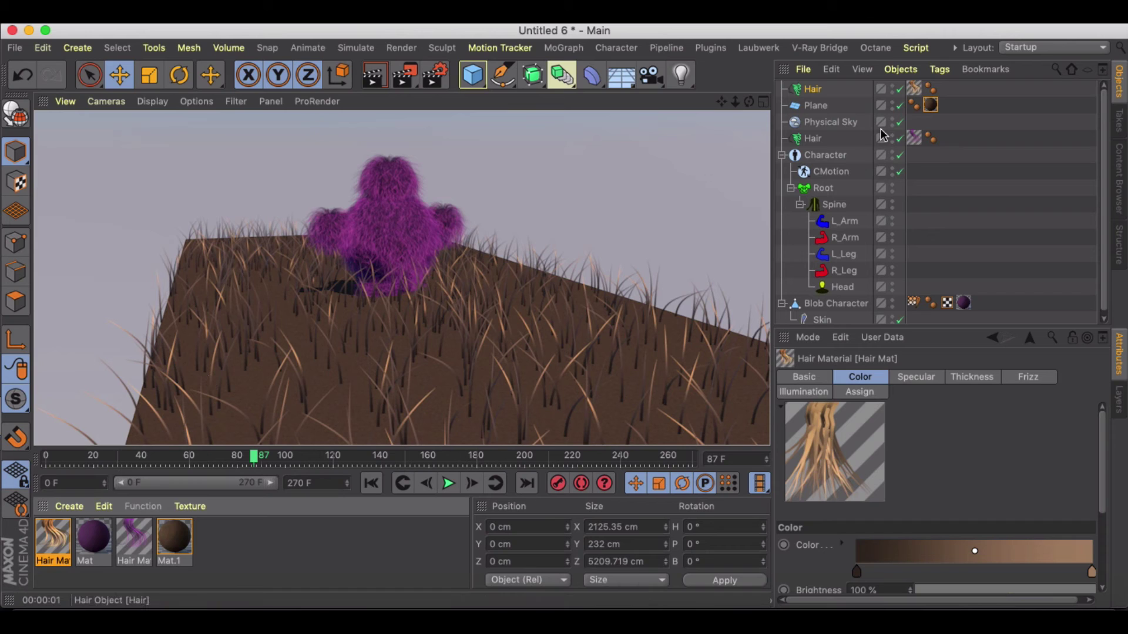
Raise the plane hair's count to 2000 and render the view.
click(813, 90)
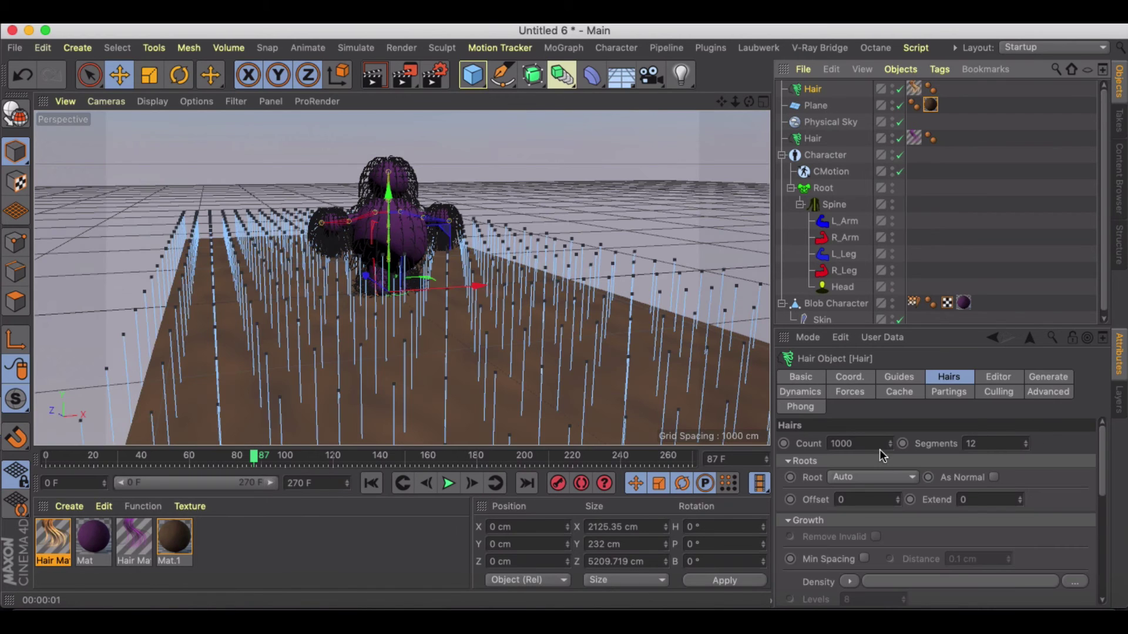
drag(864, 442, 754, 440)
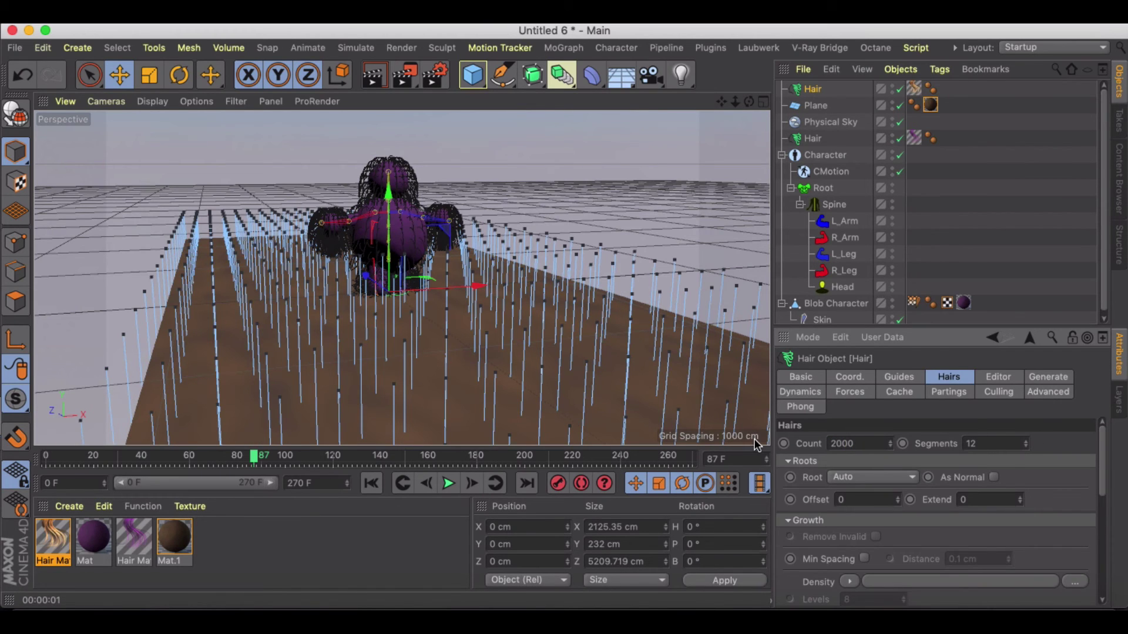
click(373, 75)
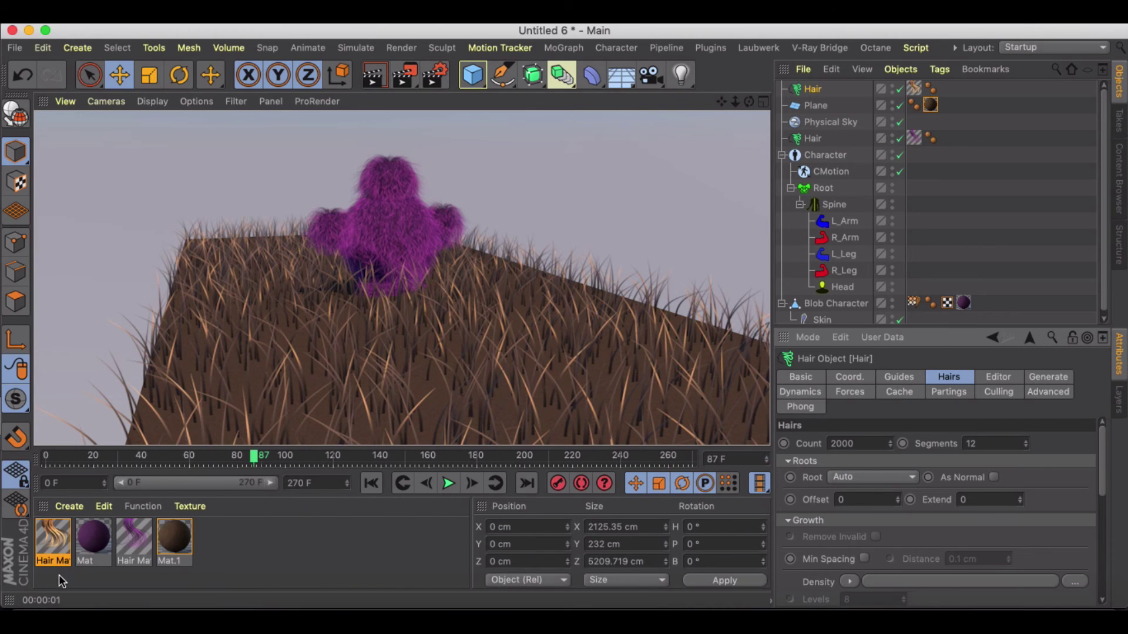
Set a noise color of the ground material Mat.1 to dark green, H 93°, S 31%, V 29%, and render the view.
double_click(169, 540)
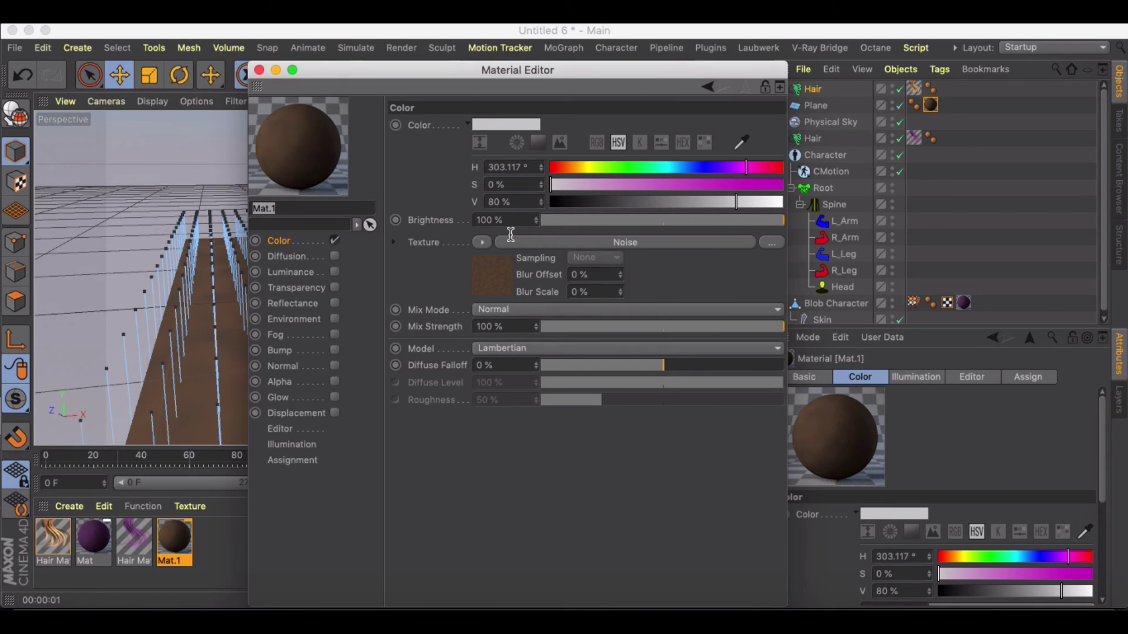
click(500, 268)
click(523, 243)
click(498, 242)
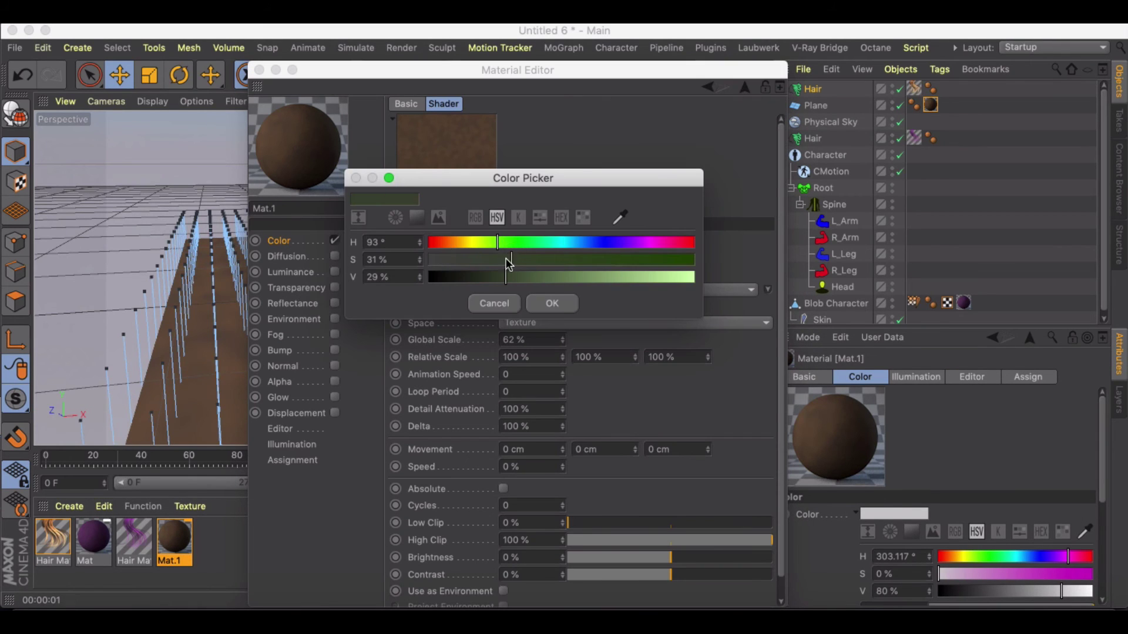
click(551, 303)
click(259, 70)
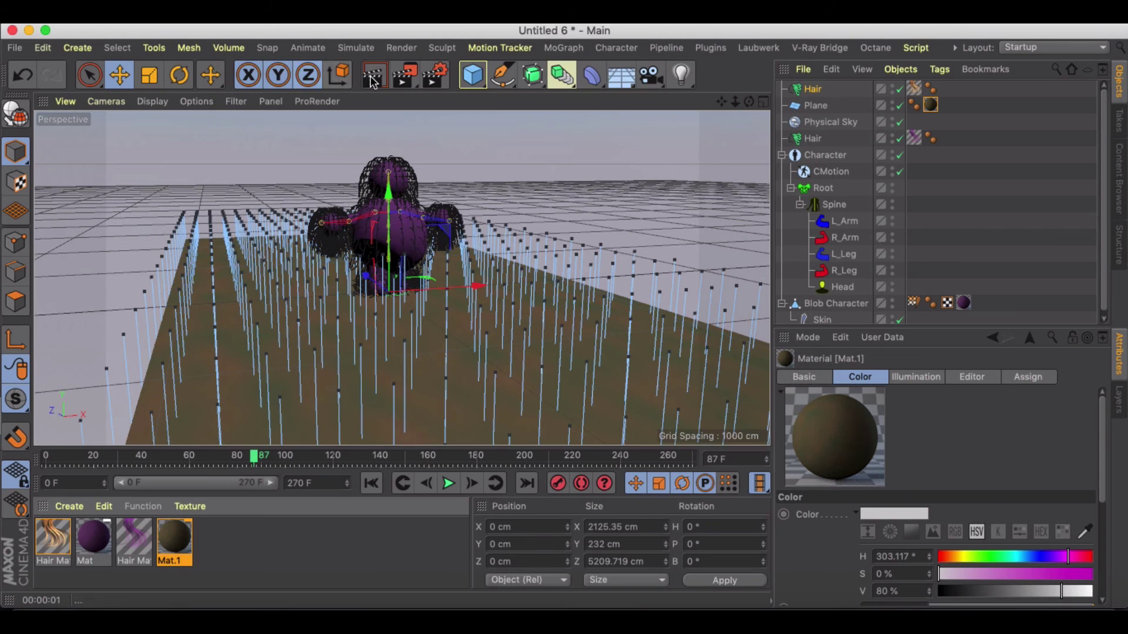
click(372, 77)
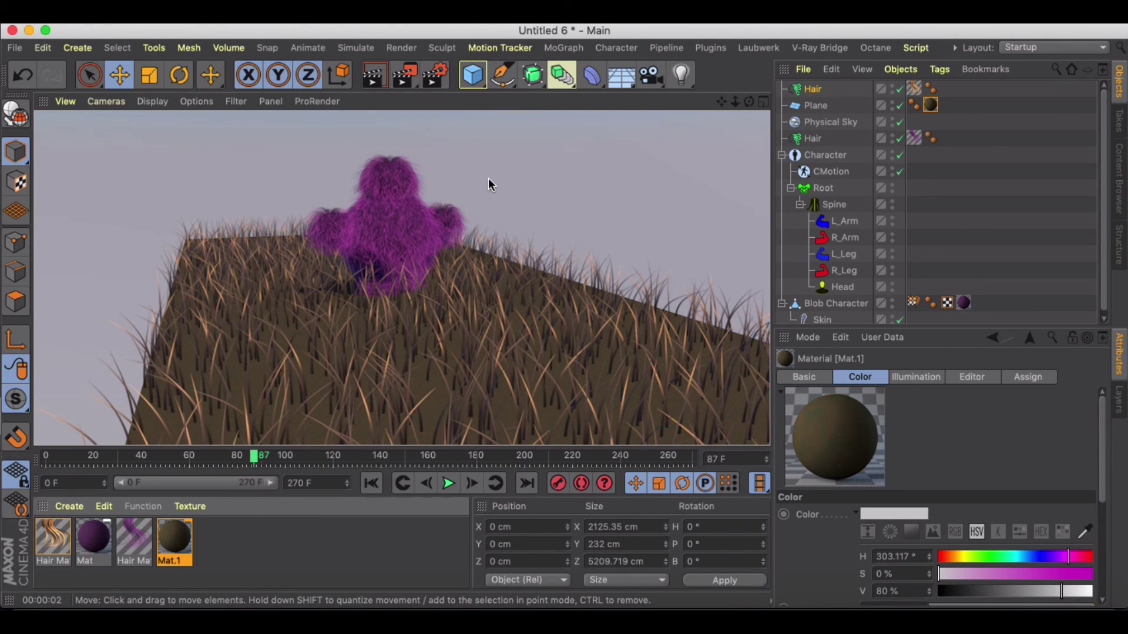
Set the character's CMotion walk type to Line.
scroll(488, 178, down, 2)
alt+middle_drag(504, 247, 476, 259)
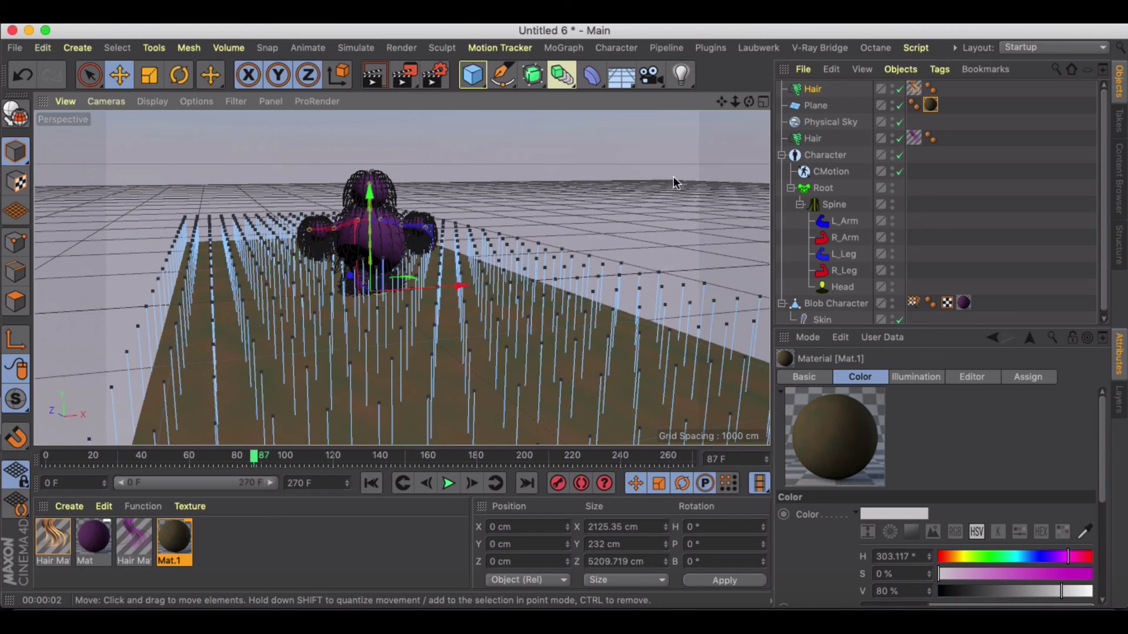
click(826, 156)
click(826, 170)
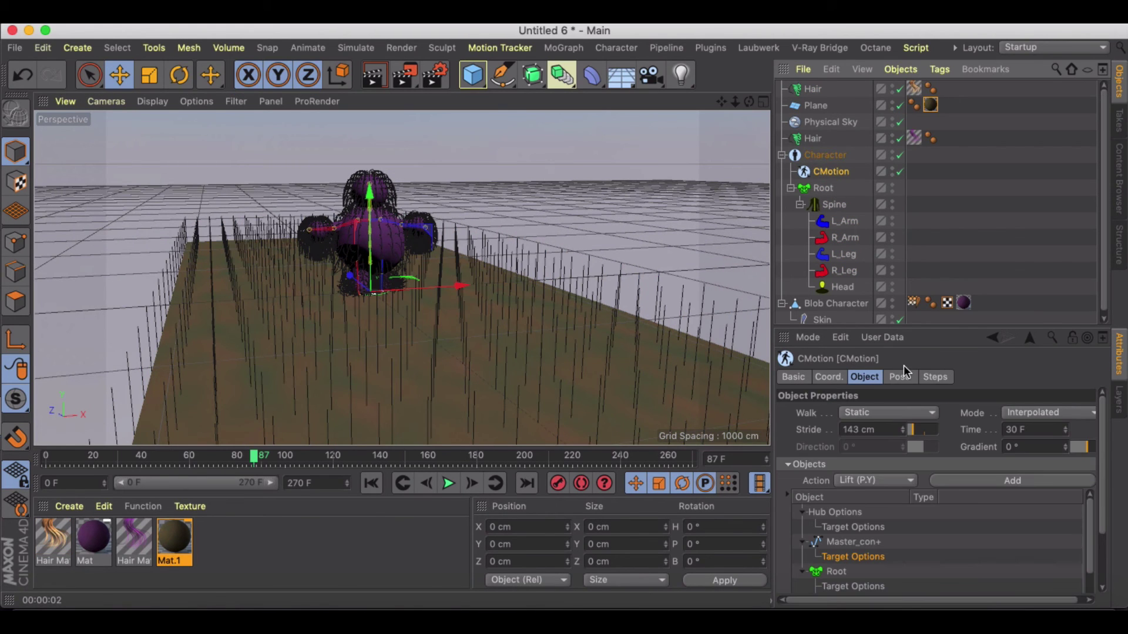
click(890, 415)
click(878, 429)
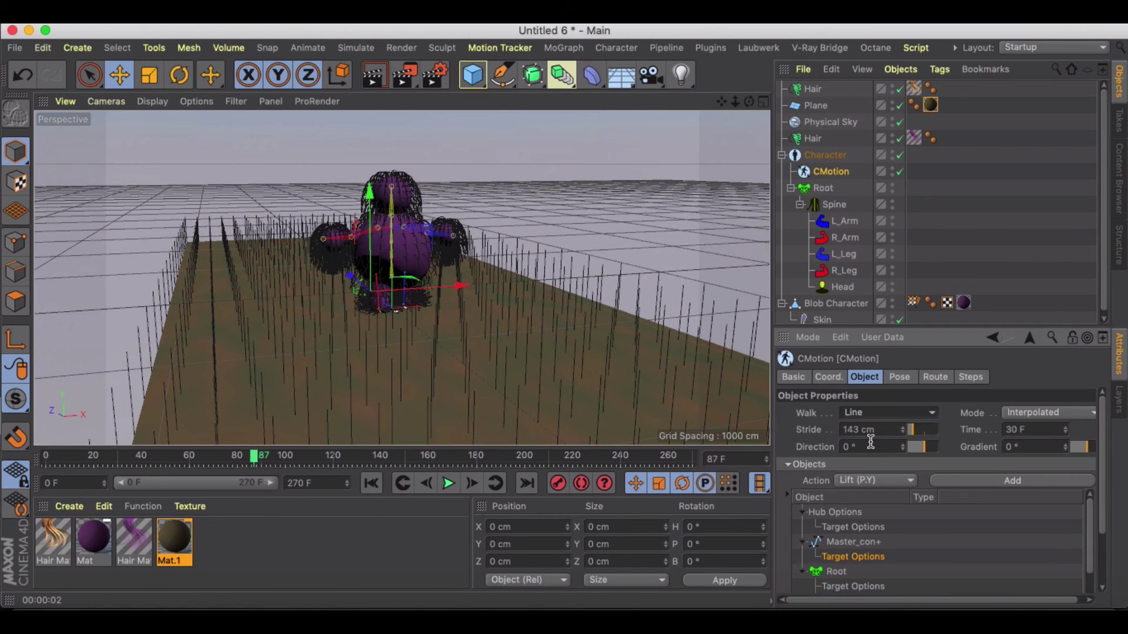
Play the walk animation from the first frame, view it from a lower angle, and stop at frame 115.
click(371, 483)
click(448, 484)
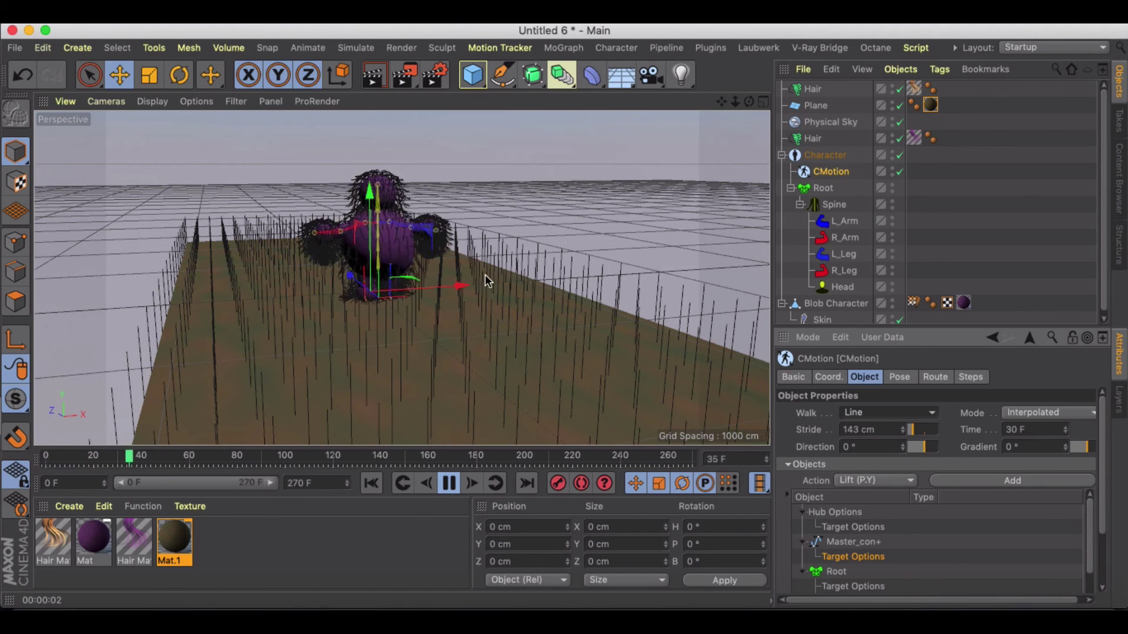
alt+drag(465, 263, 466, 256)
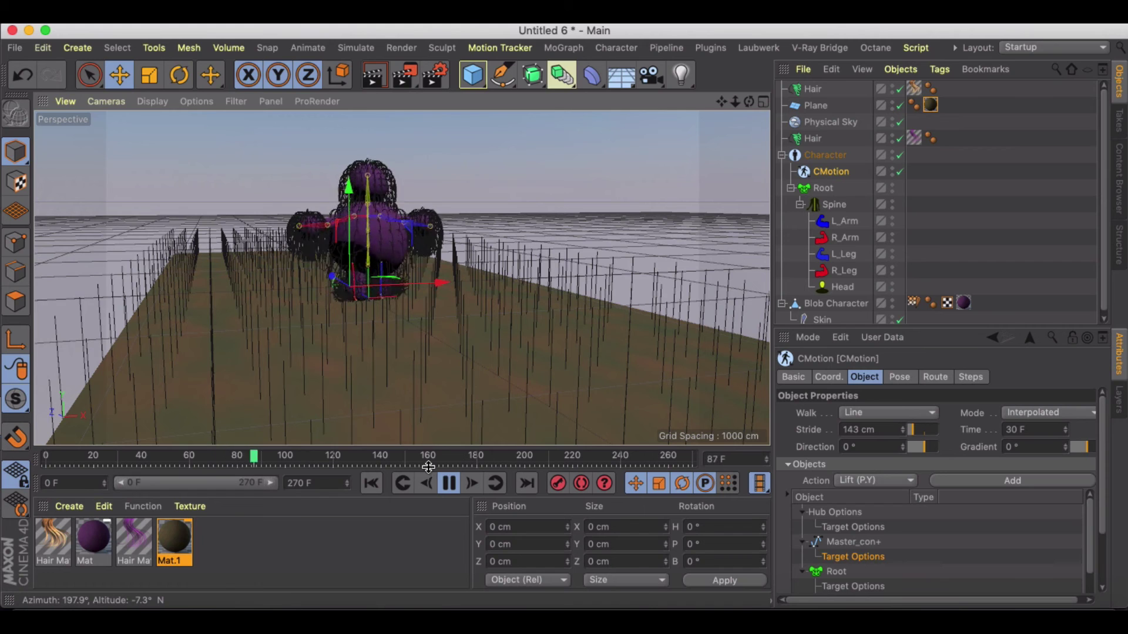
click(448, 485)
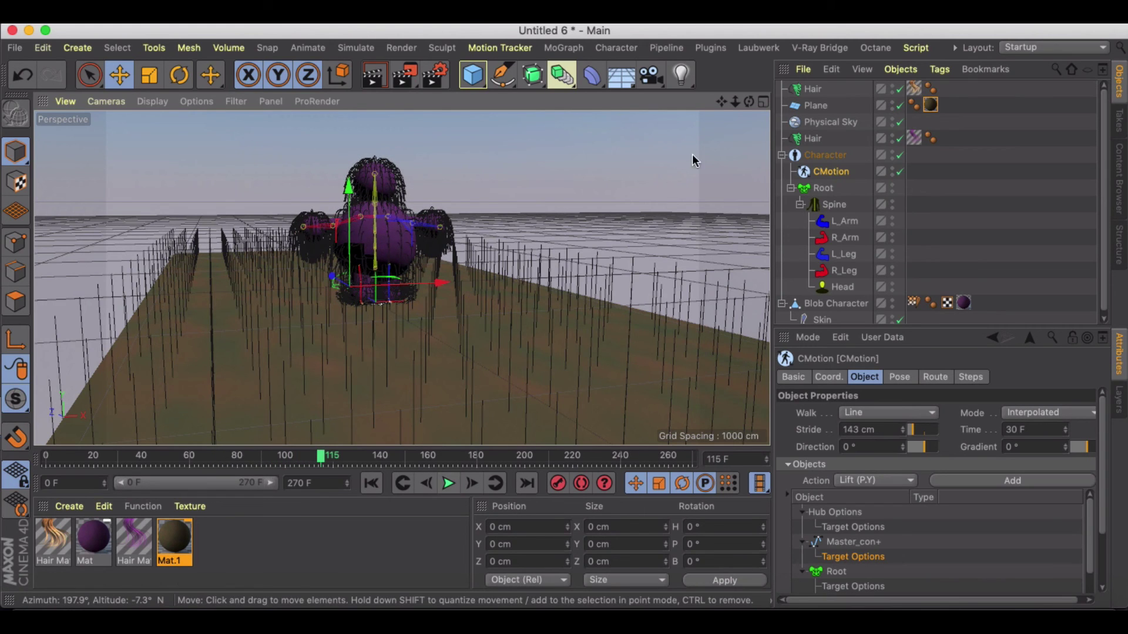
Examine the Forces settings of the character's purple hair and collapse the Character hierarchy.
click(816, 89)
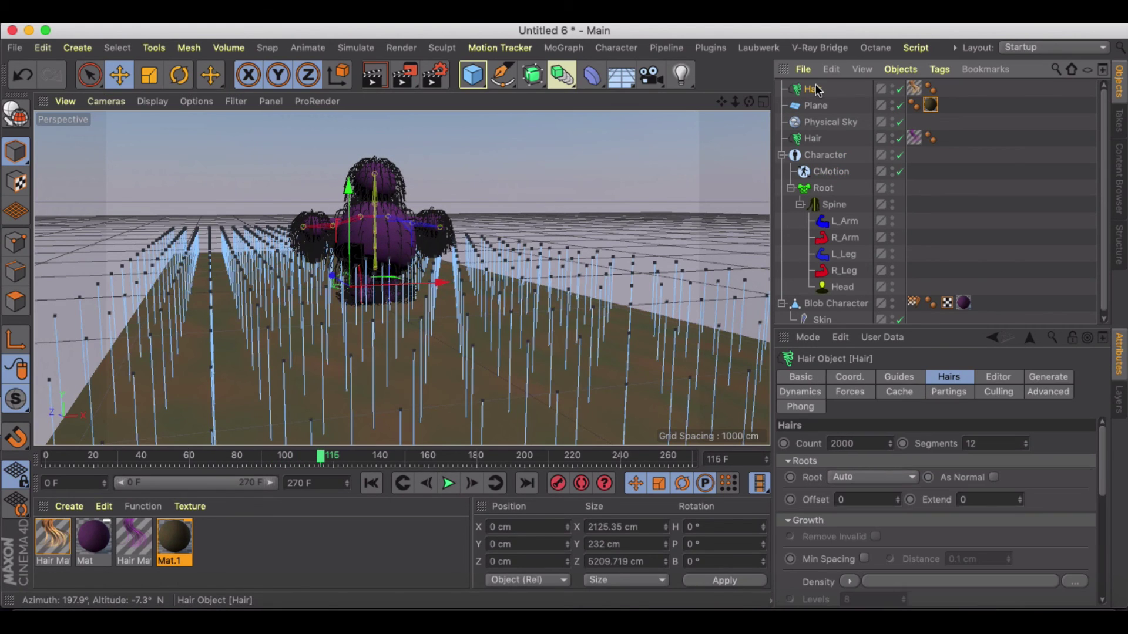
click(816, 138)
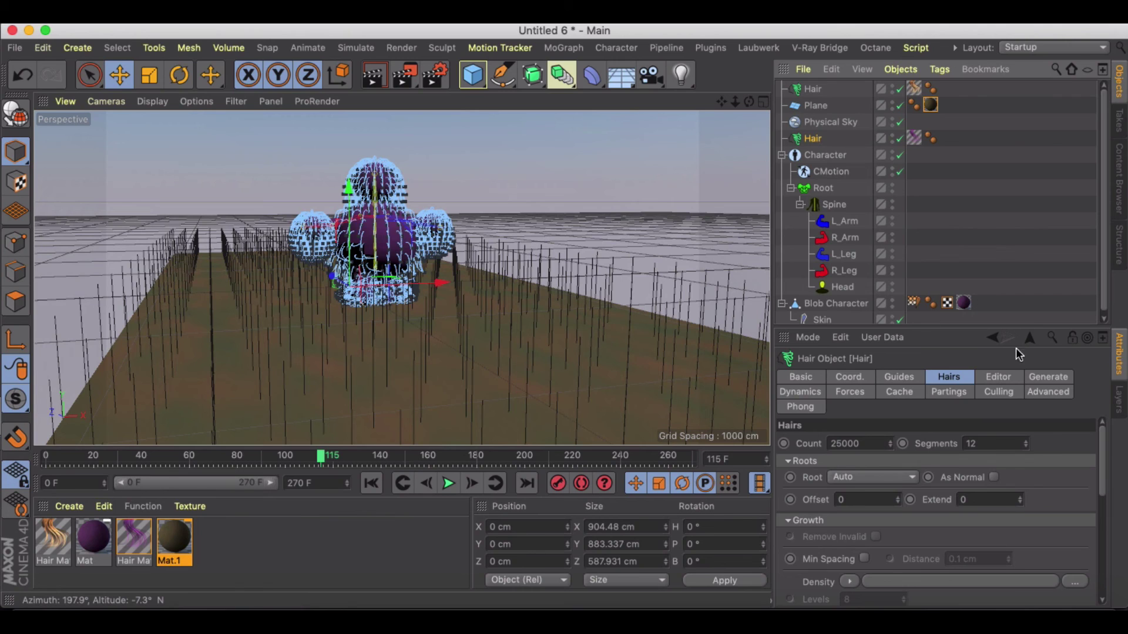
click(858, 396)
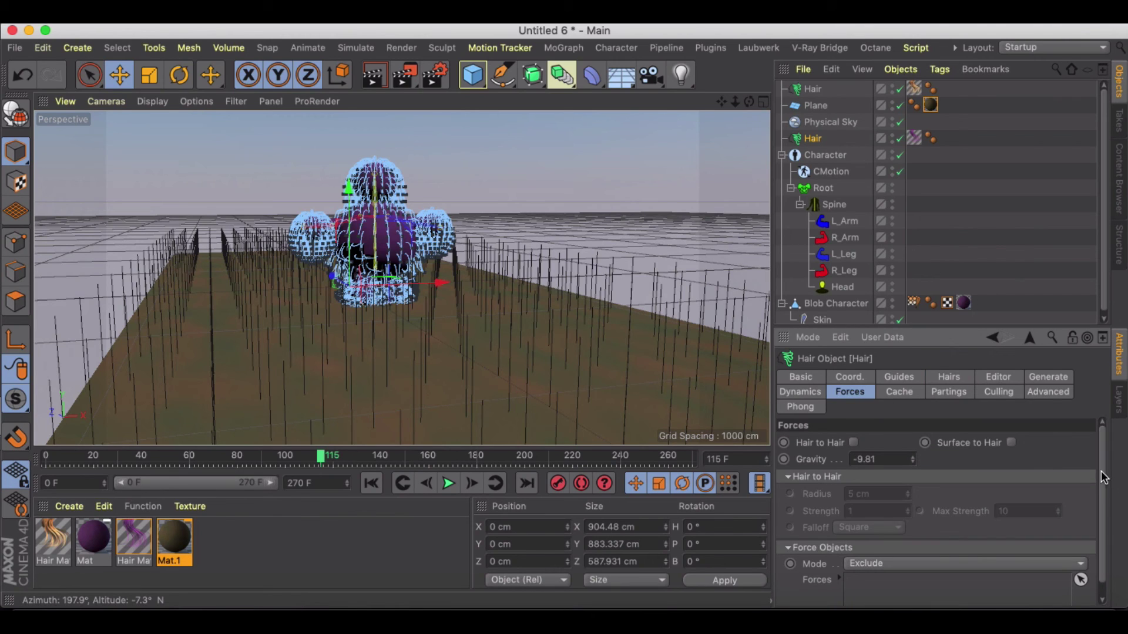
scroll(1103, 477, down, 1)
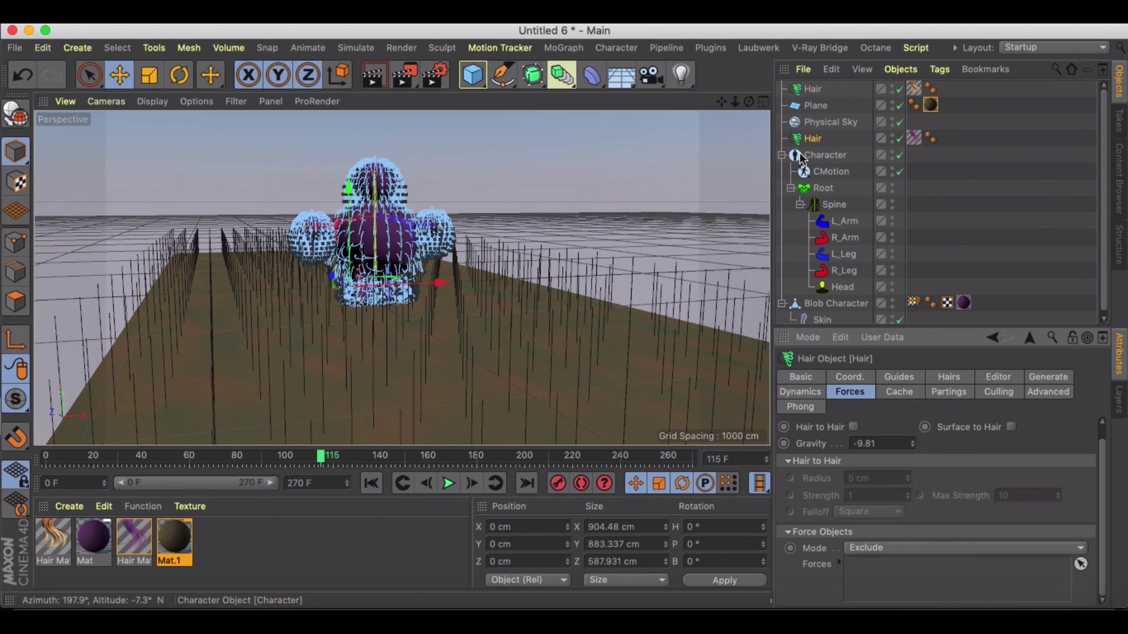
click(781, 155)
click(831, 201)
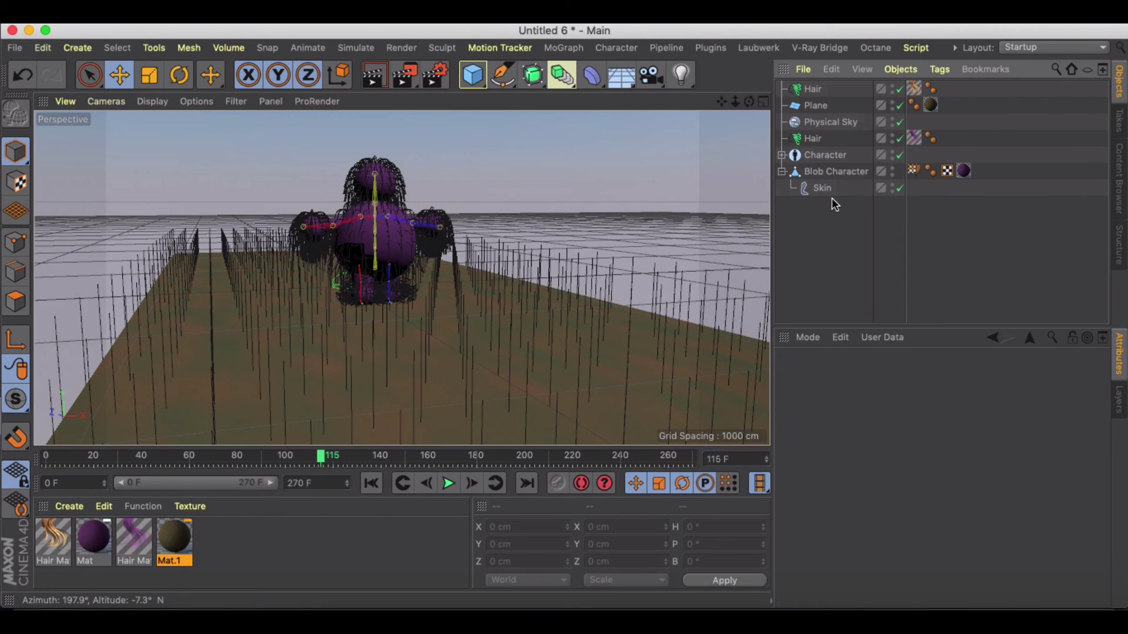
Add a Wind particle force to the scene.
click(810, 93)
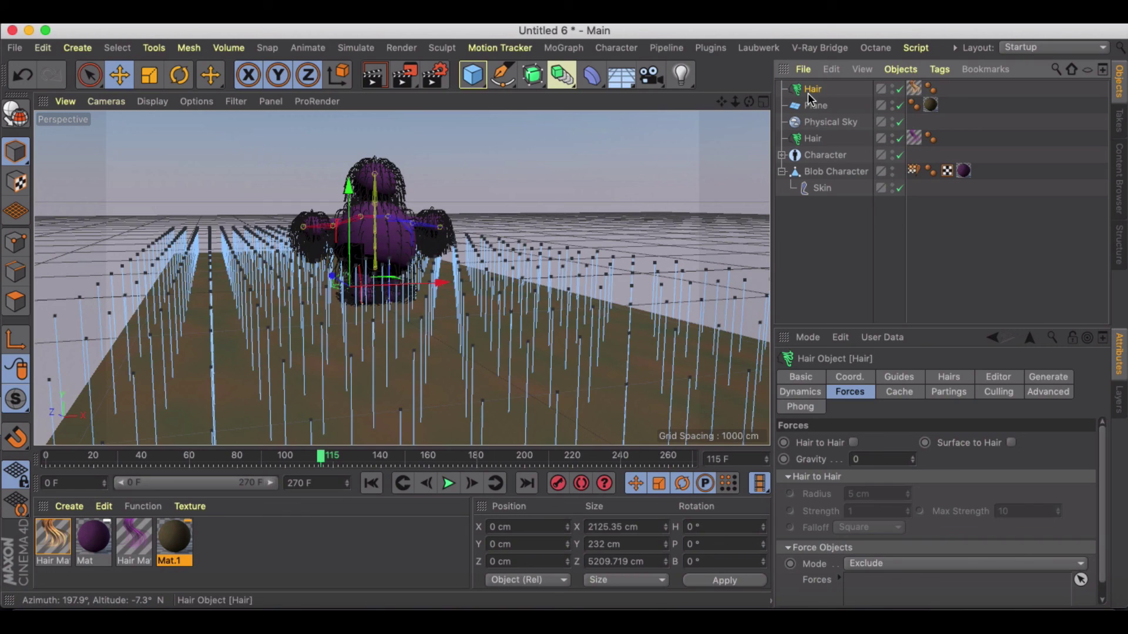
click(812, 139)
click(348, 47)
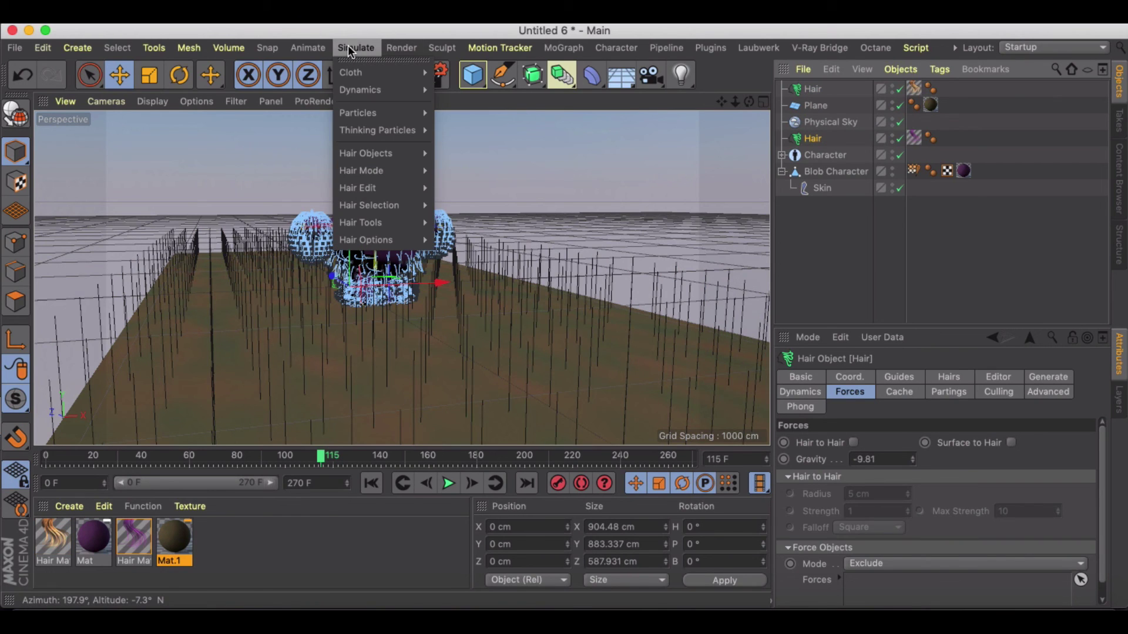
mouse_move(376, 113)
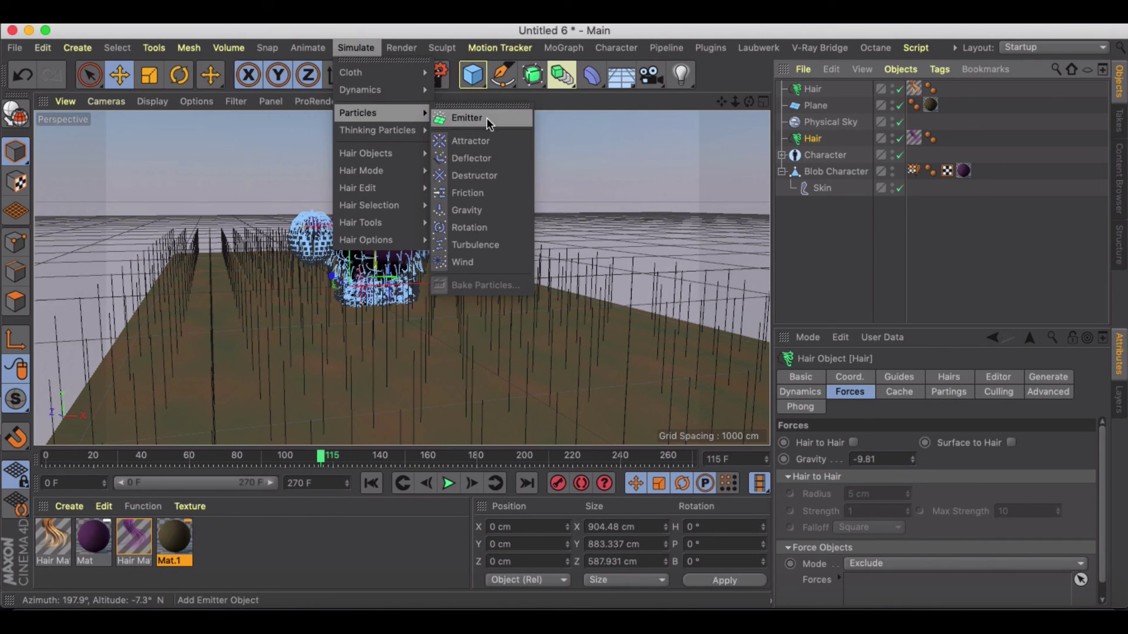
click(477, 259)
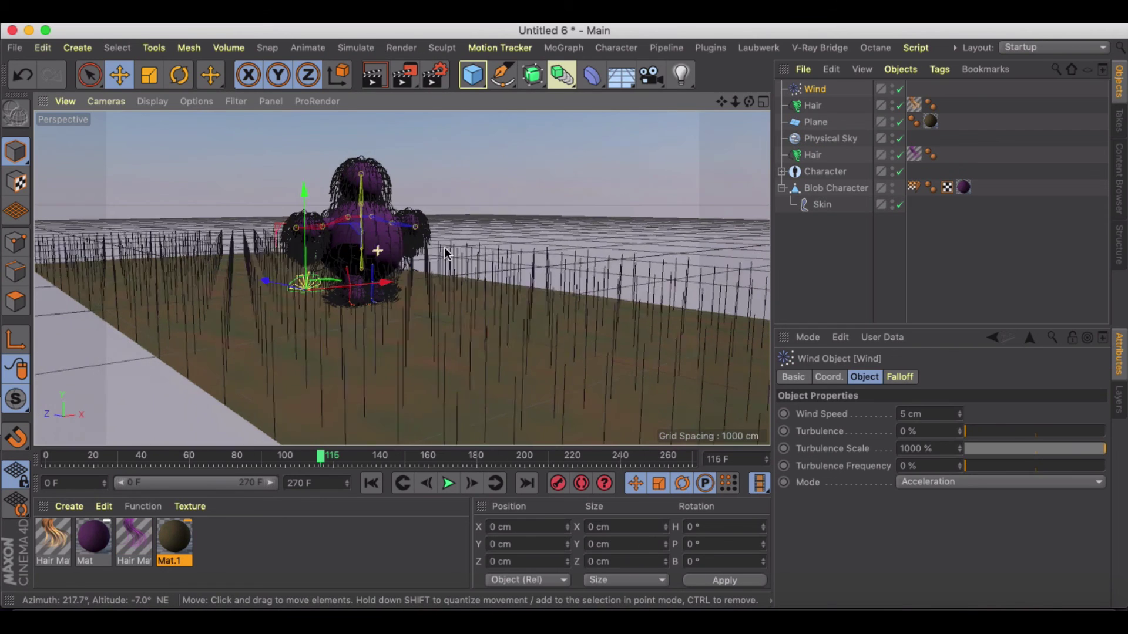
Move the Wind object to about Y 359 cm and Z -2113 cm, and set its wind speed to 11.58 cm.
drag(304, 193, 305, 125)
drag(274, 224, 584, 234)
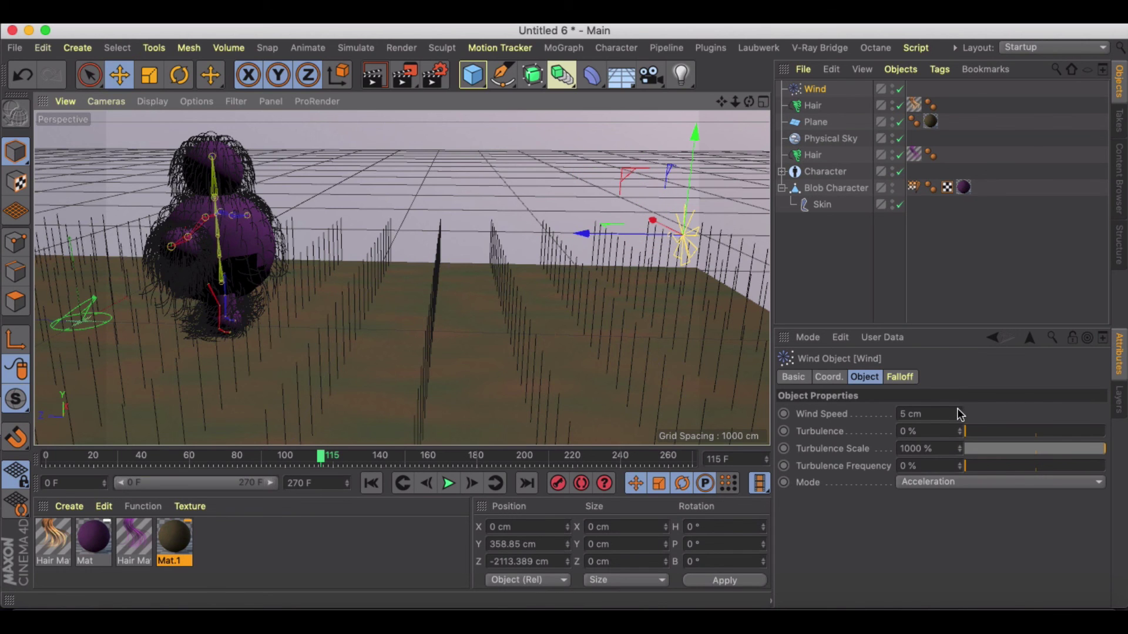
drag(959, 414, 960, 408)
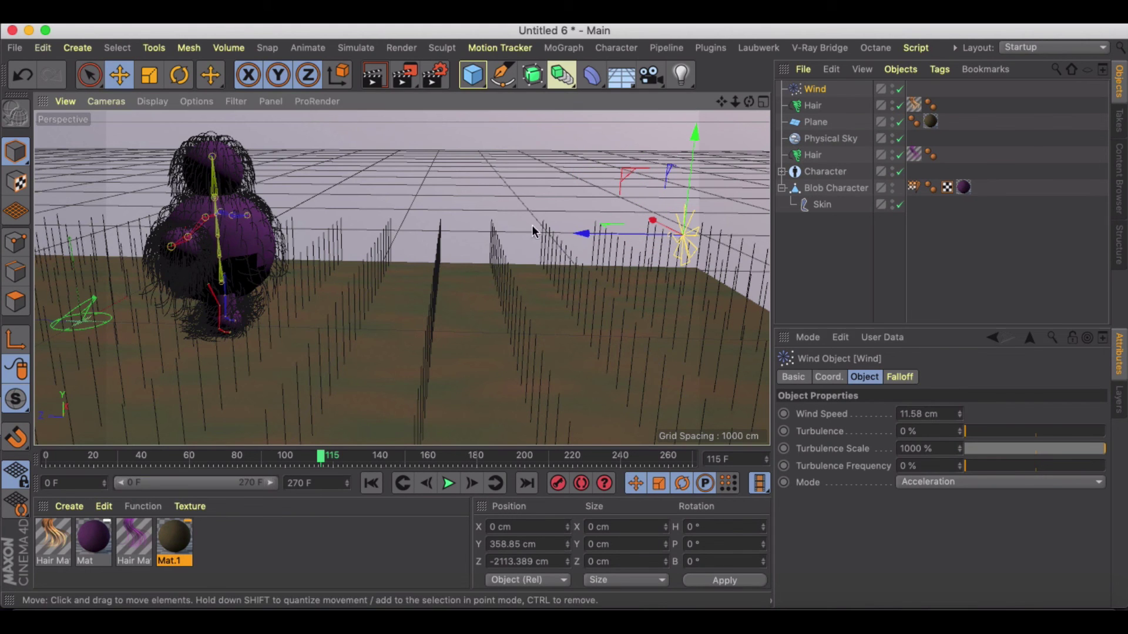
Play the animation to examine how the wind moves the hair, and render the view at frame 210.
alt+drag(499, 194, 376, 294)
click(445, 486)
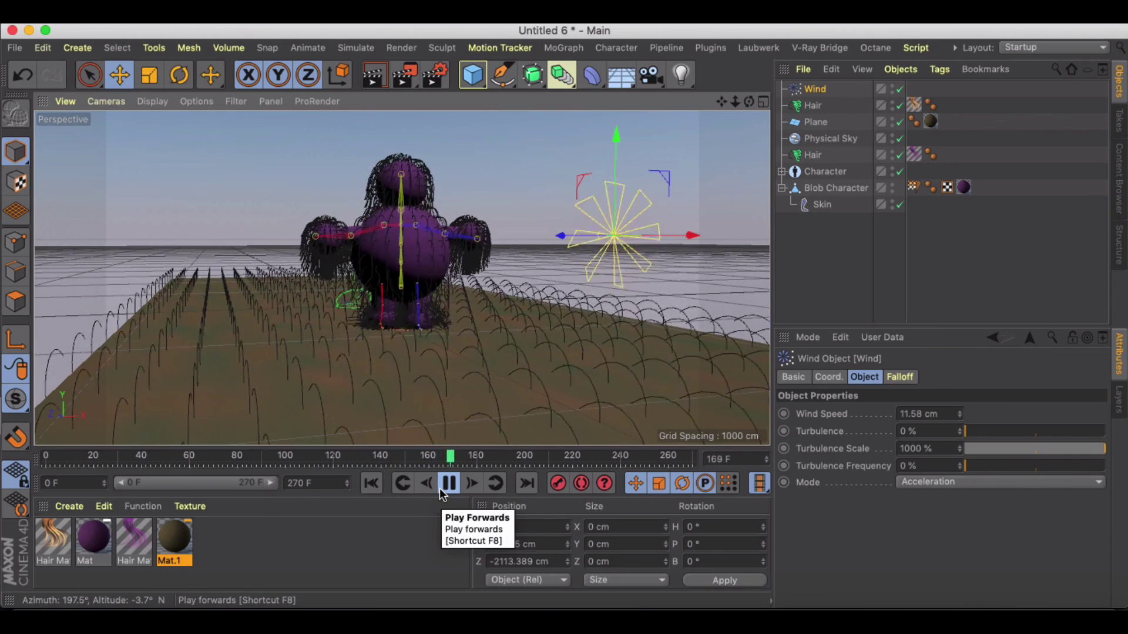
click(445, 489)
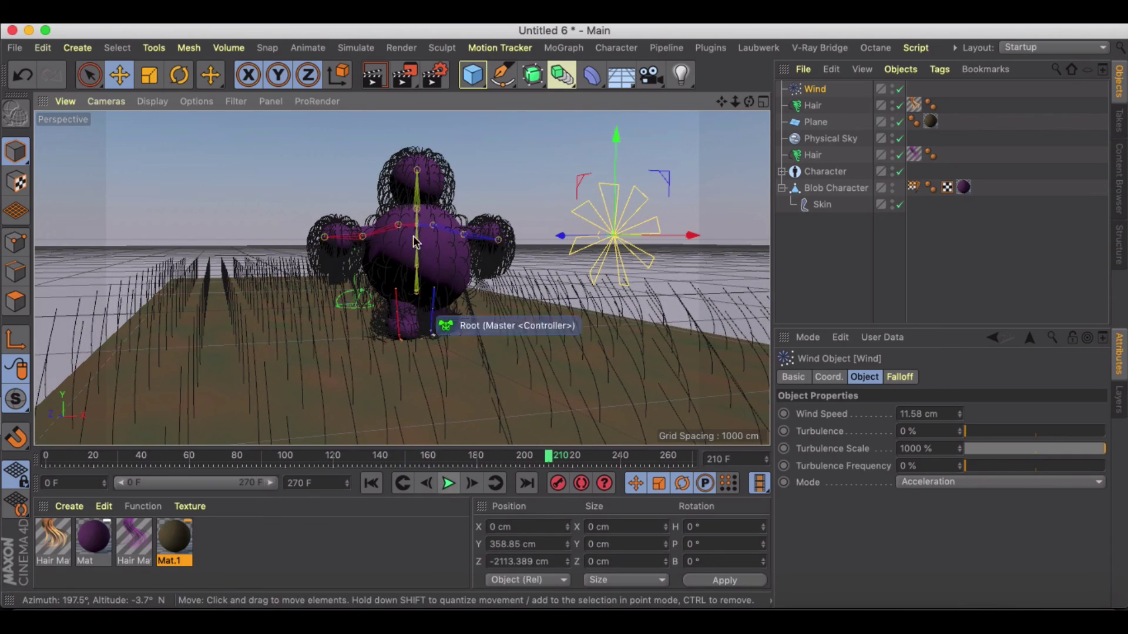
click(375, 75)
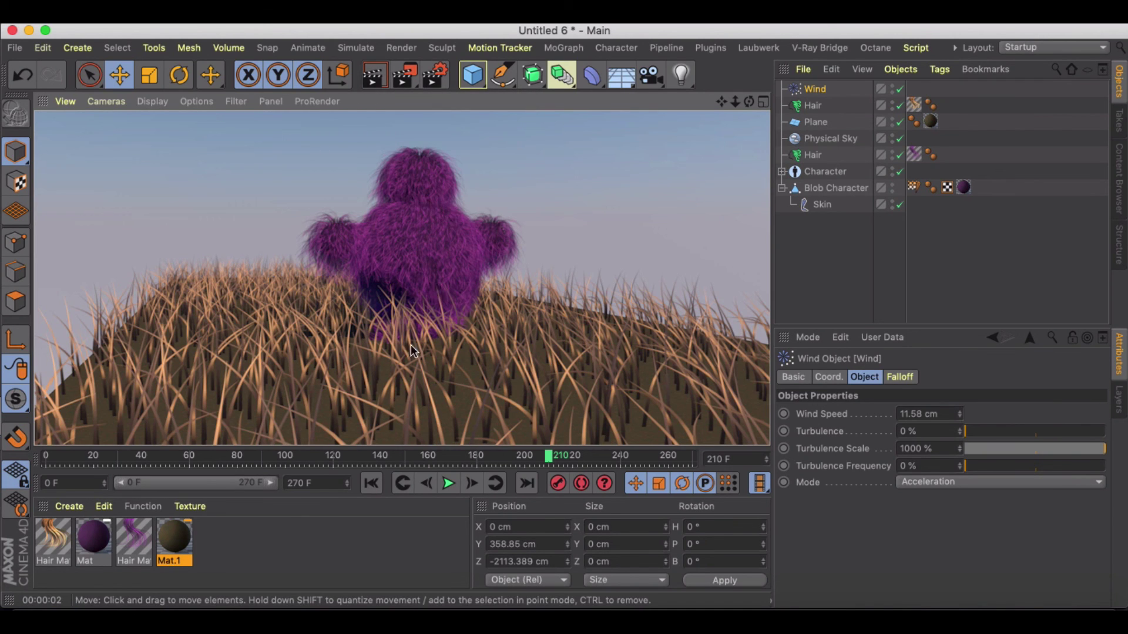
Replay the animation for a render at frame 92, and delete the Wind object.
click(372, 482)
click(450, 482)
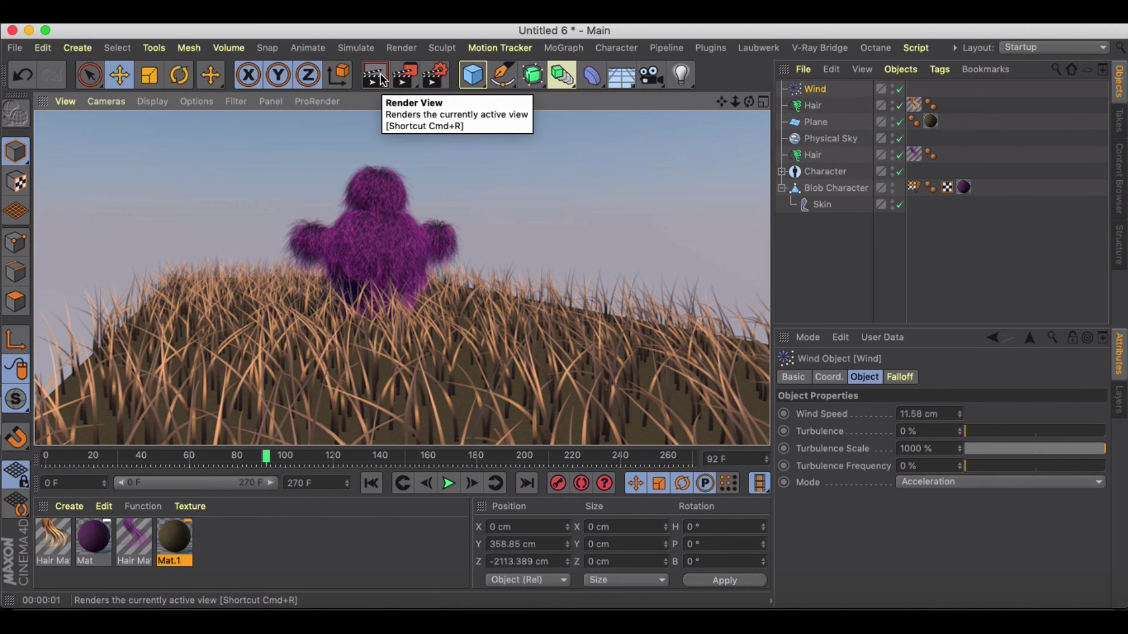
key(Delete)
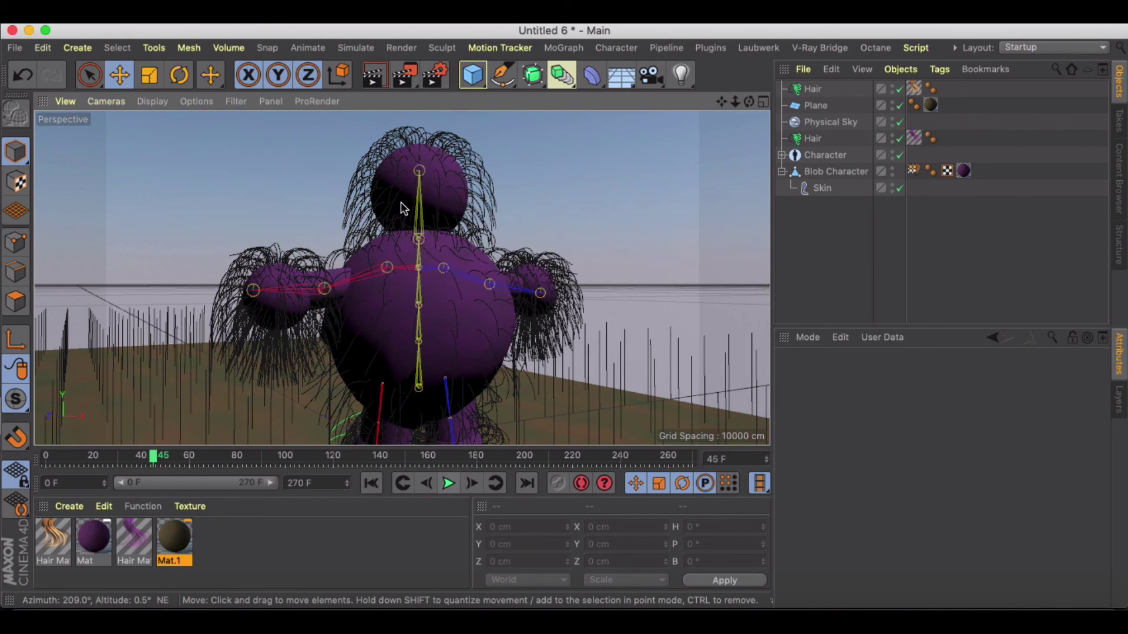
Render the furry character at frame 45, first close up and again with its whole body in view.
click(379, 76)
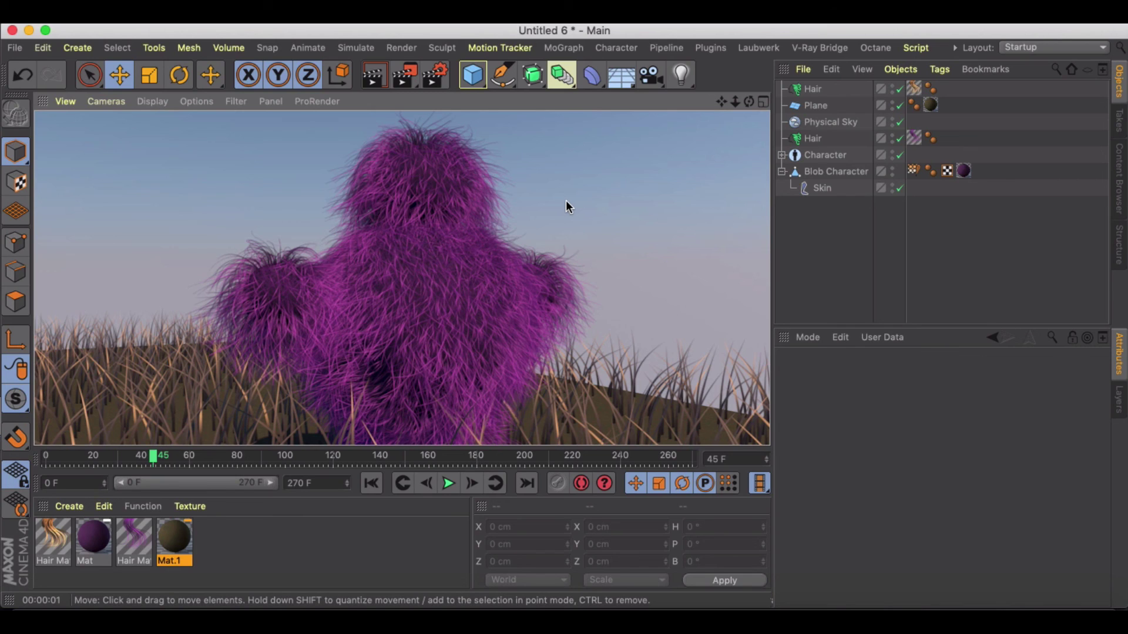
alt+drag(492, 222, 464, 278)
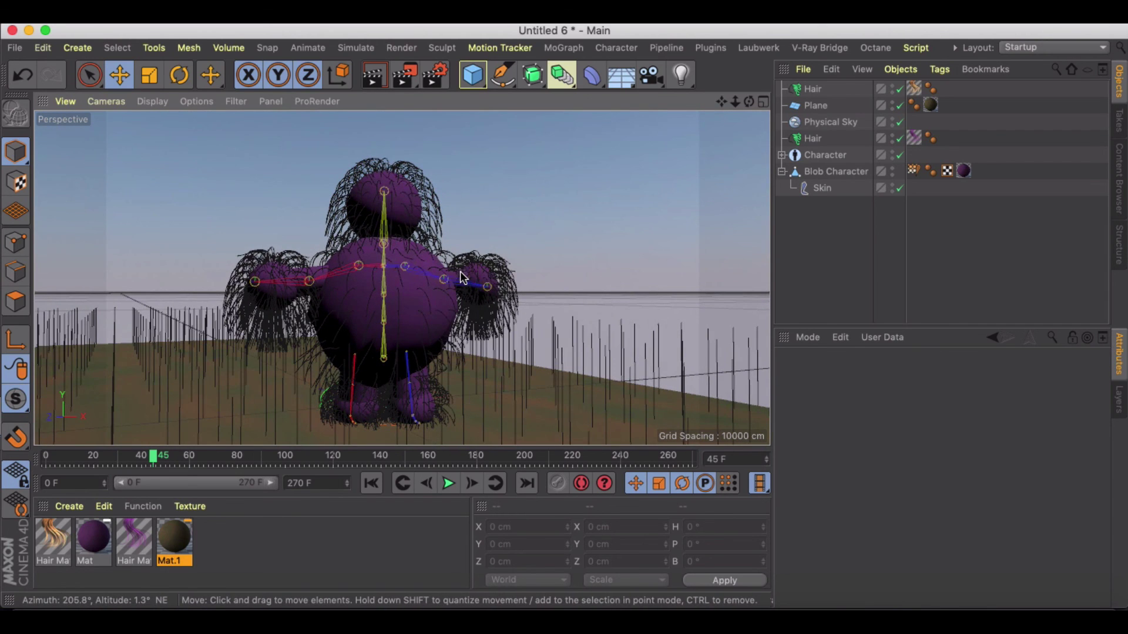
key(ctrl+r)
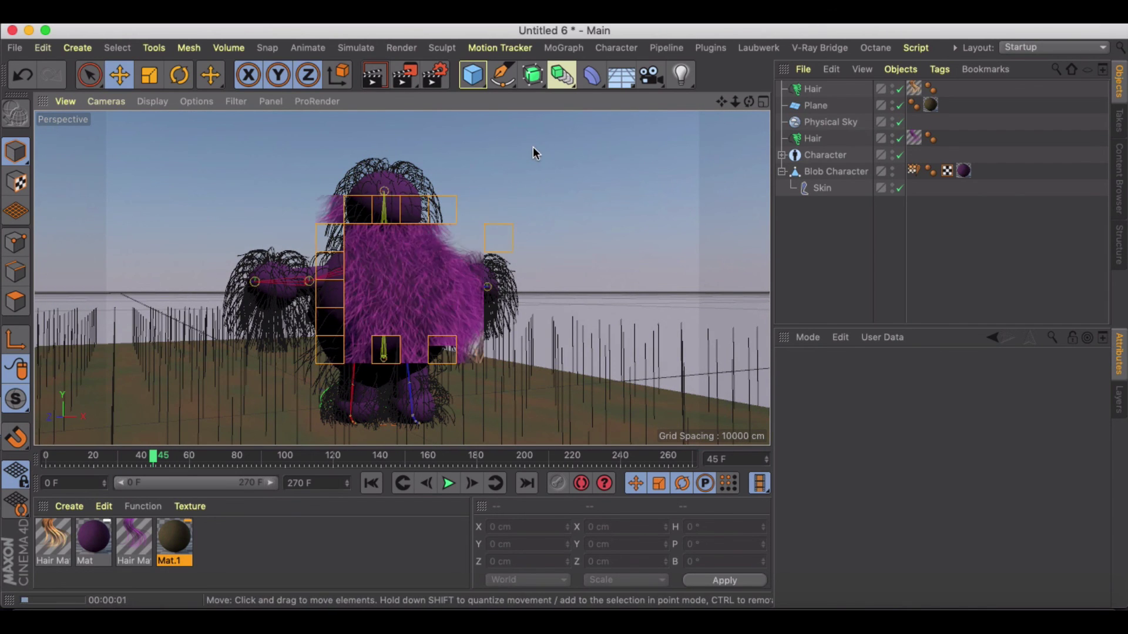